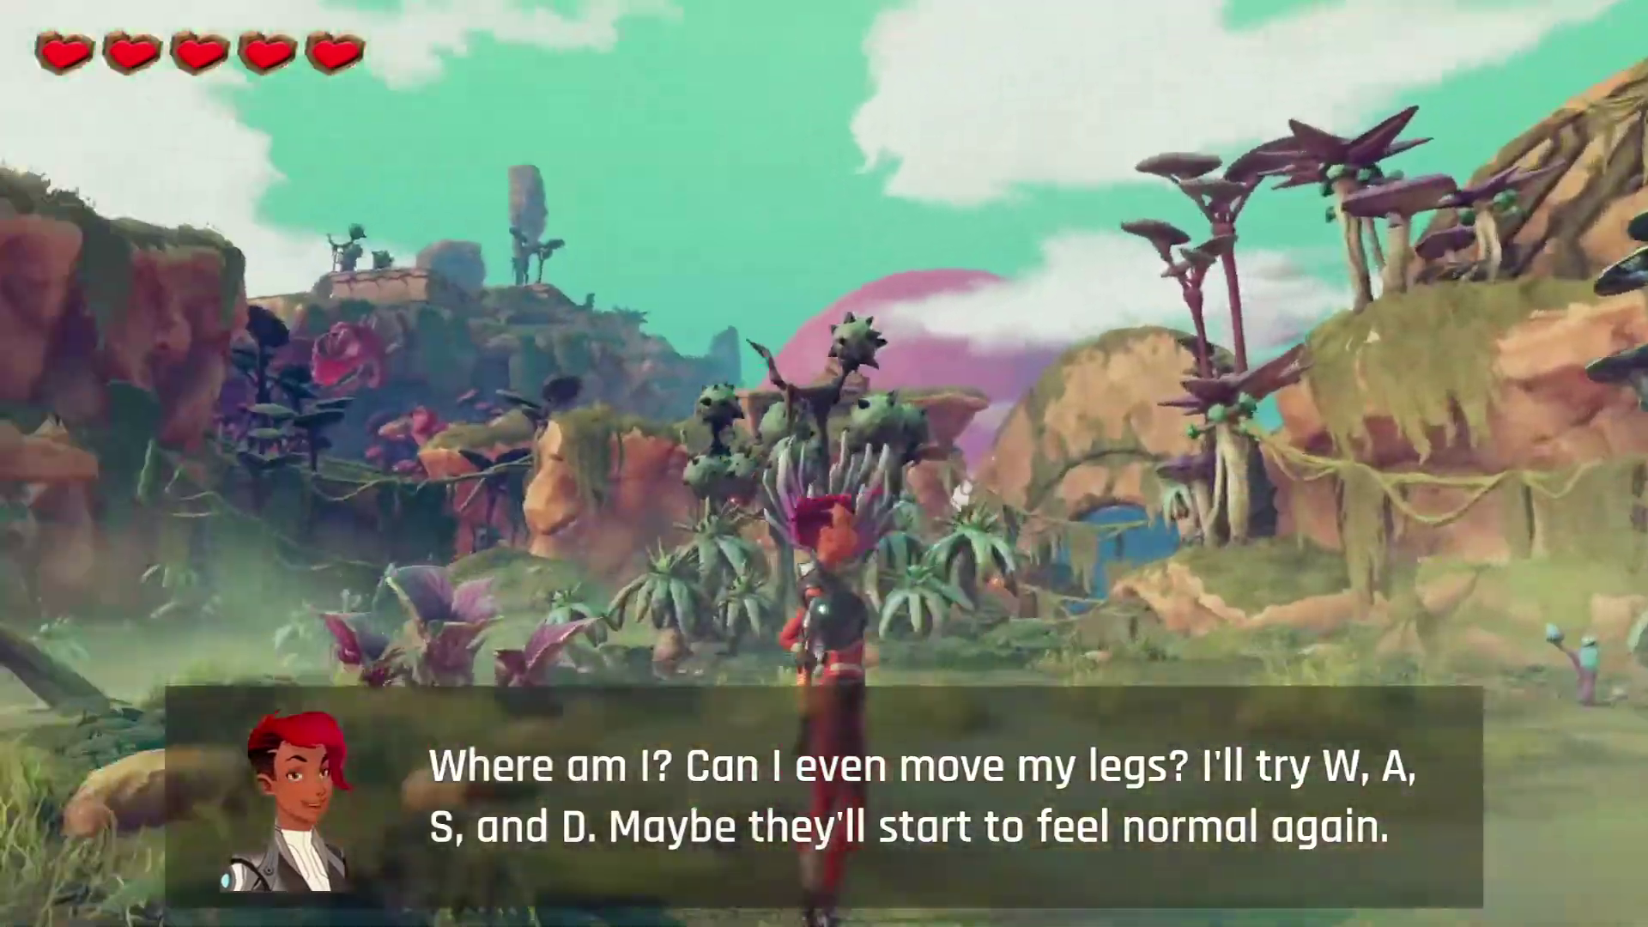
# - Play the game footage, running forward, smashing stone blocks and attacking enemies
pyautogui.press('w')
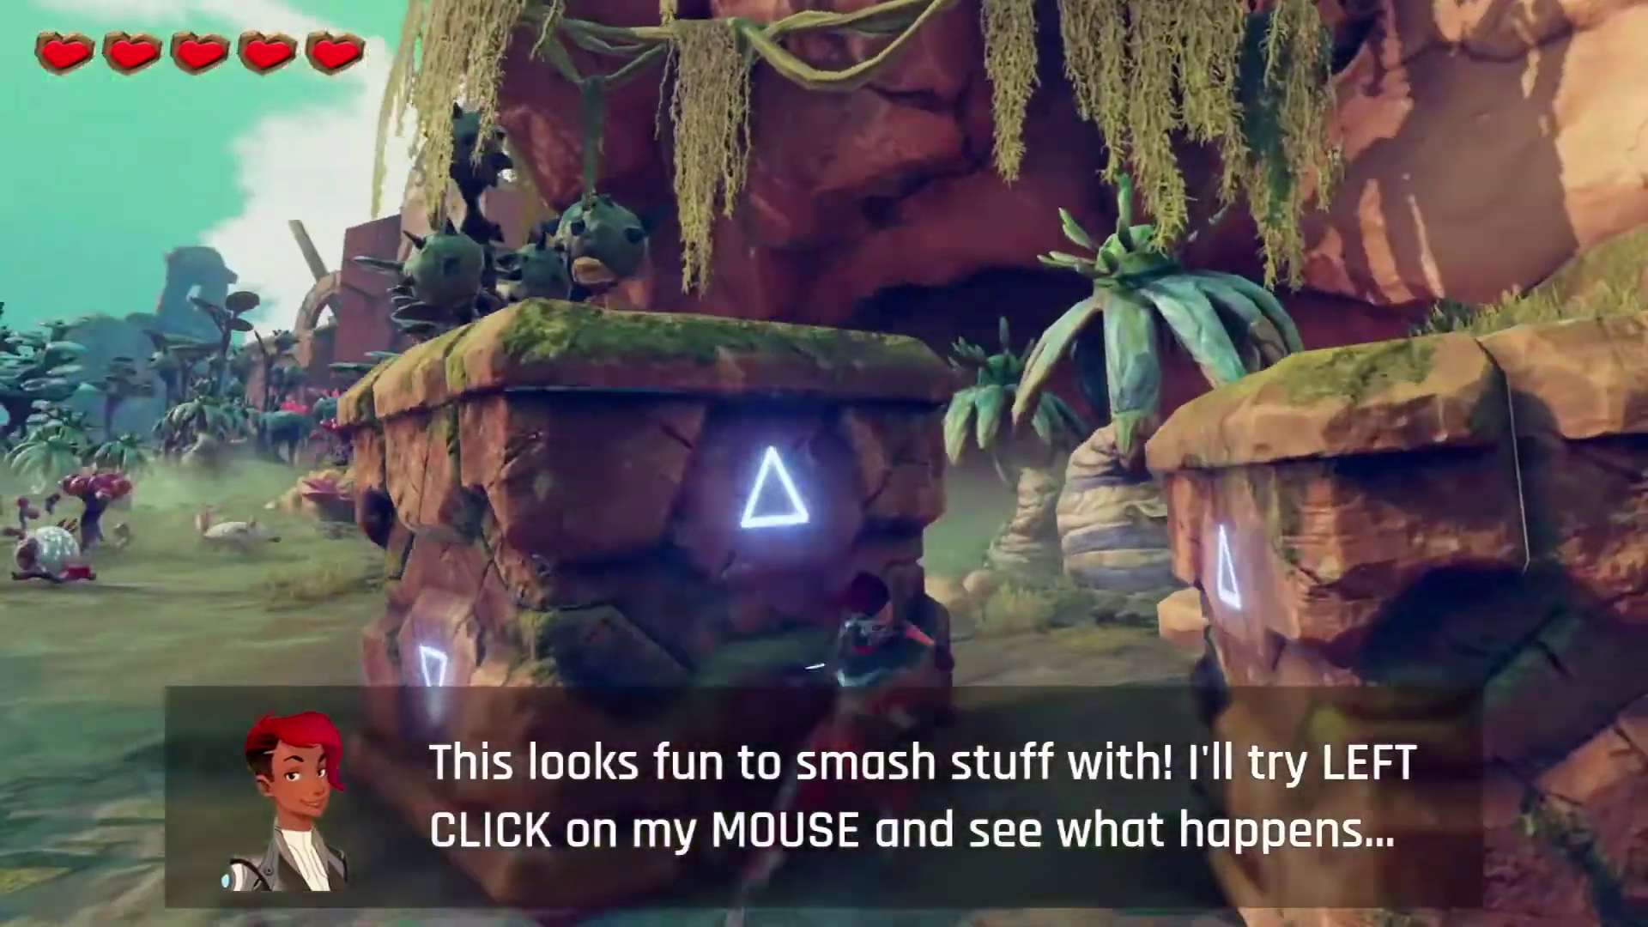
pyautogui.click(824, 463)
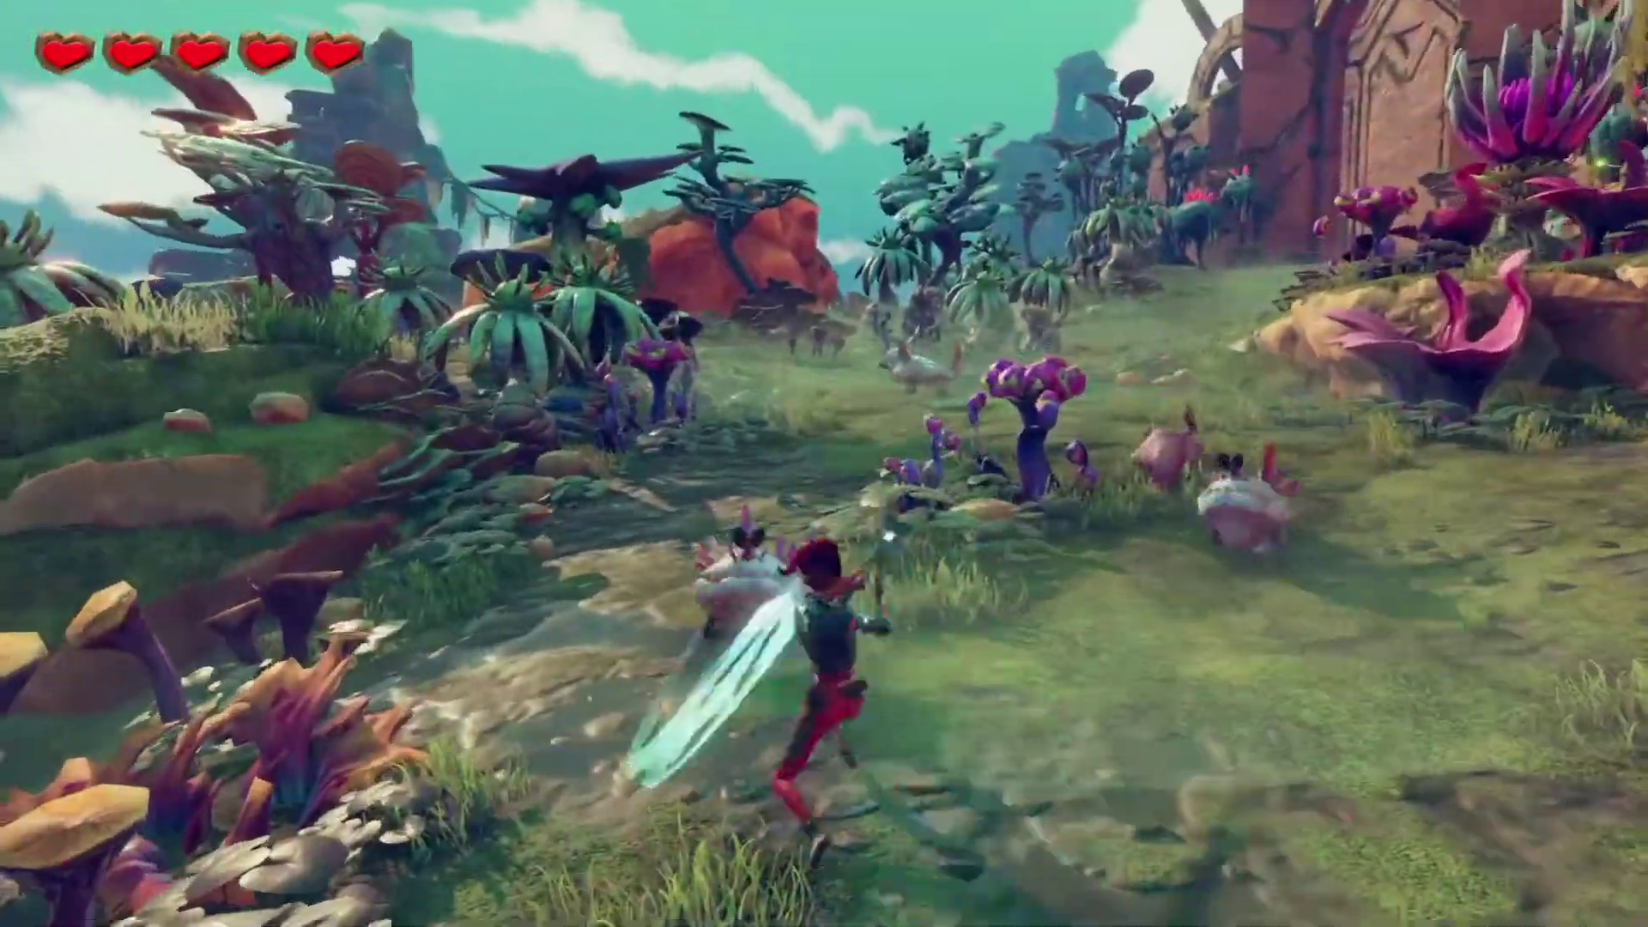
pyautogui.click(824, 464)
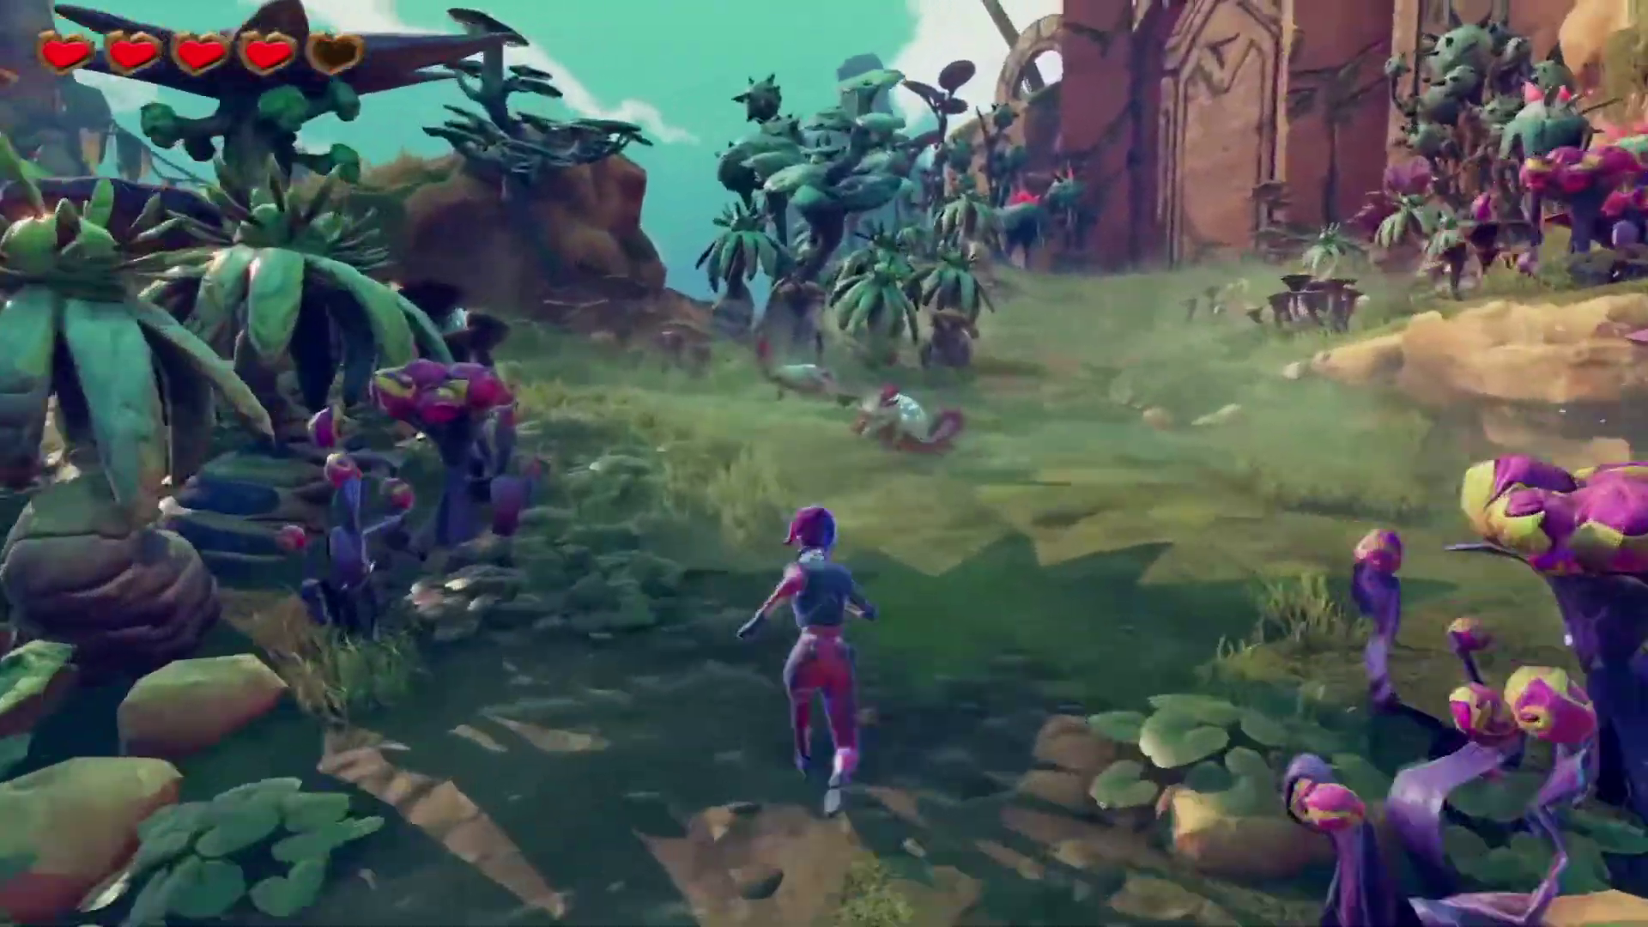
pyautogui.click(824, 463)
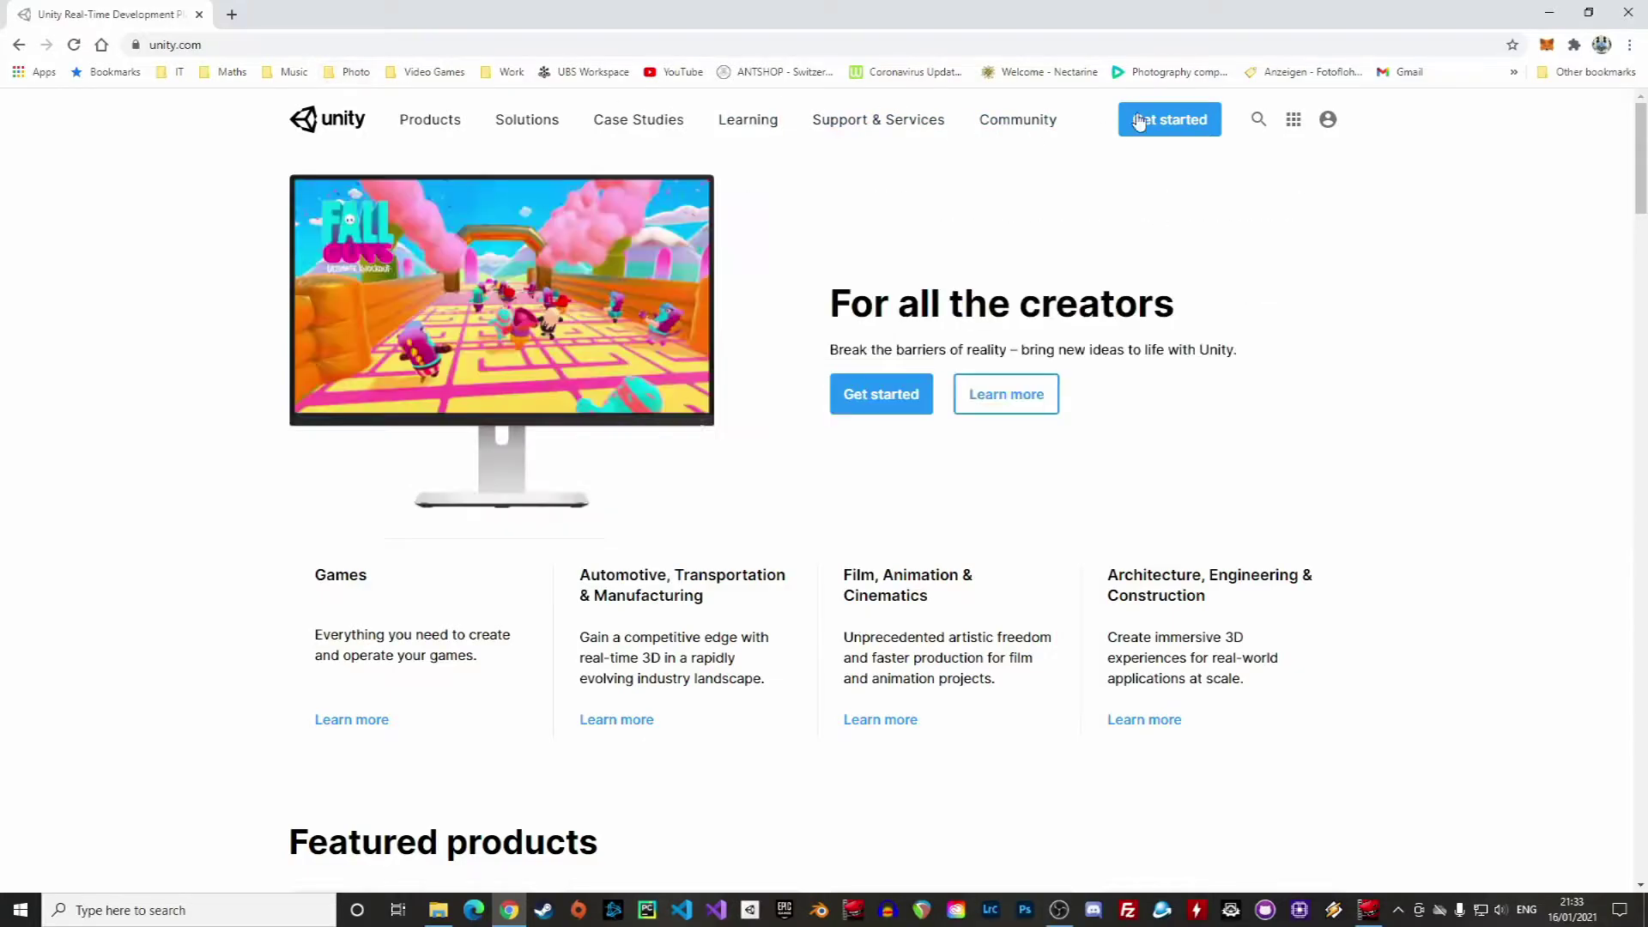
# - Open Unity's plans page and view the Individual and Teams pricing plans
pyautogui.click(1142, 120)
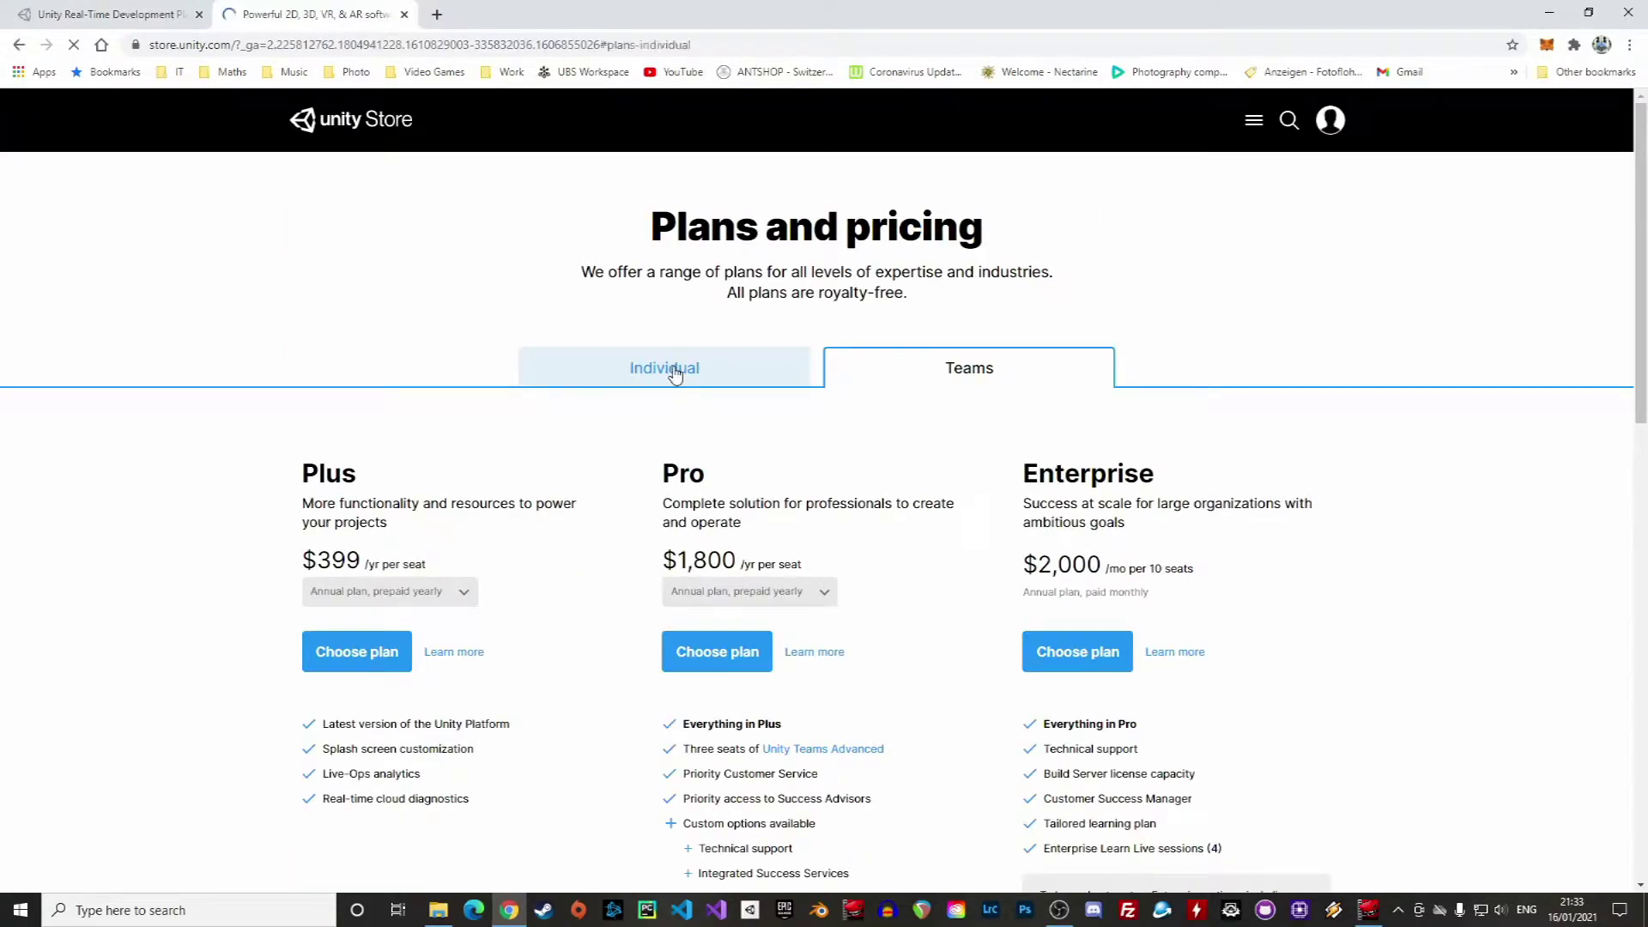
pyautogui.click(678, 372)
pyautogui.scroll(-2, 732, 416)
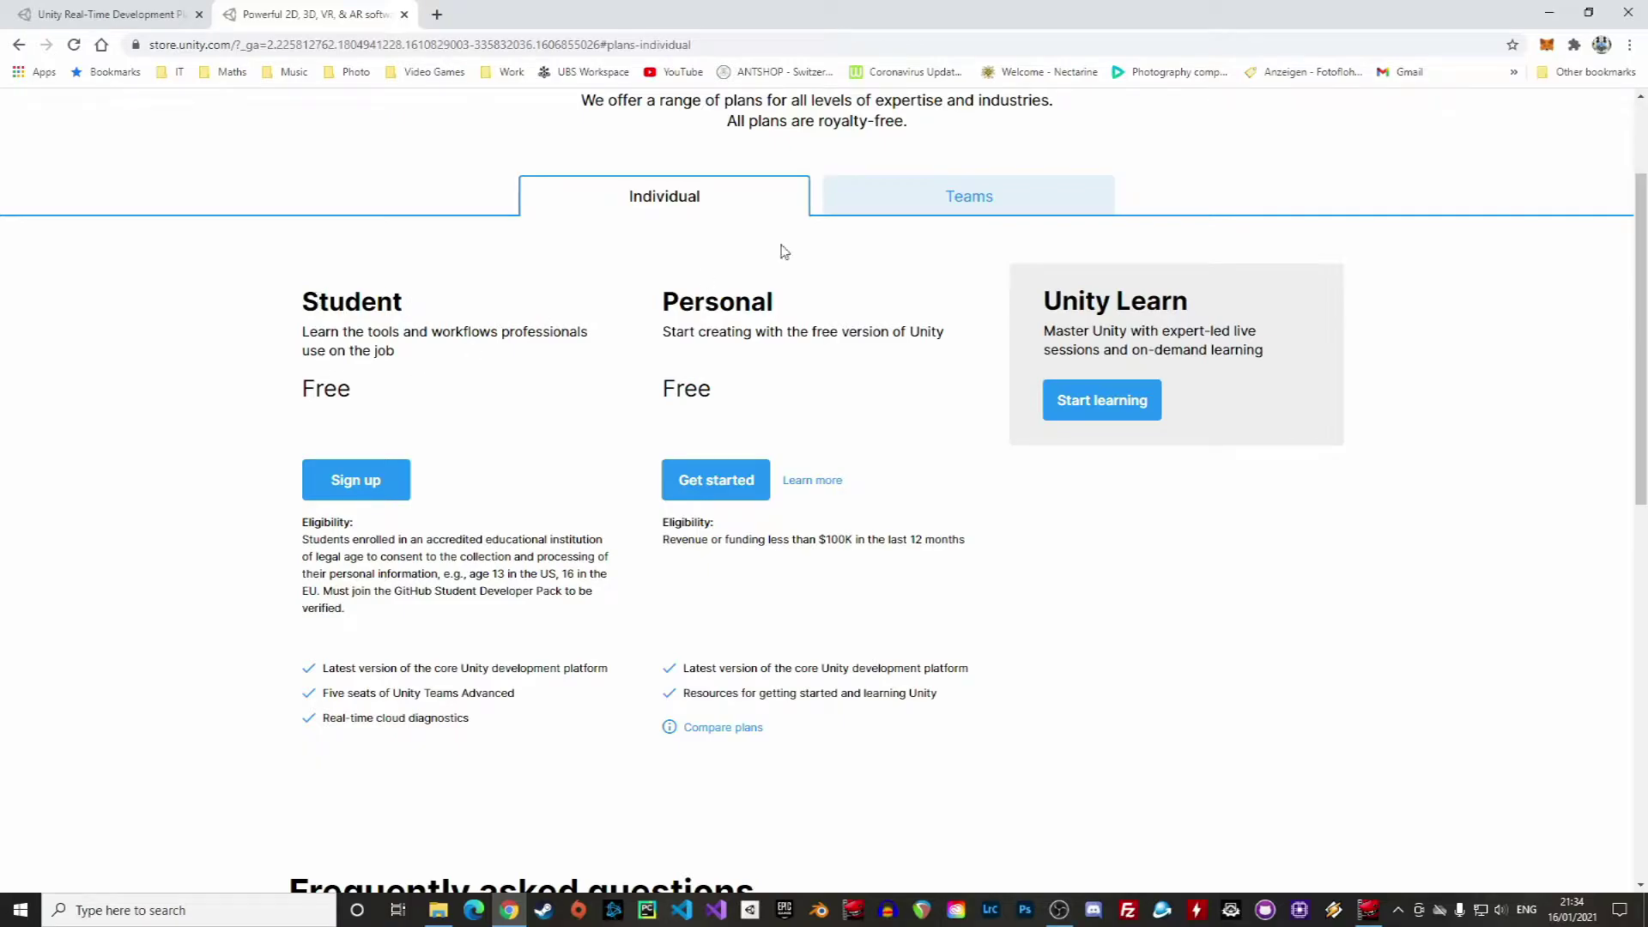
pyautogui.click(961, 200)
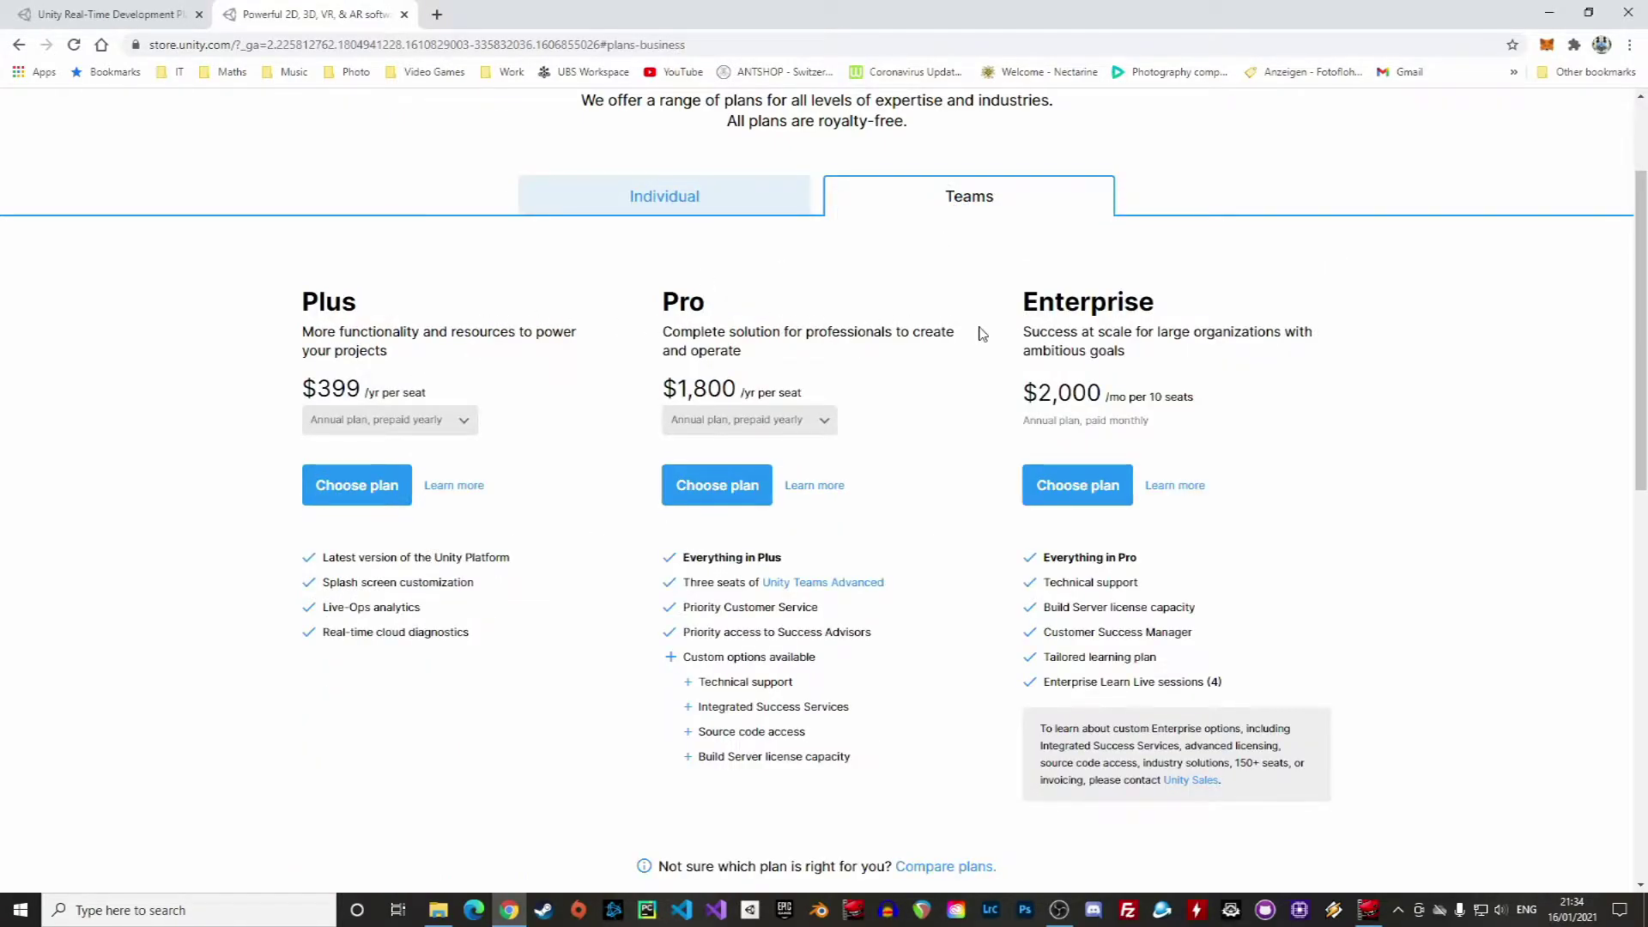
pyautogui.scroll(-1, 983, 334)
# - Read the full plan comparison, close it, and scroll down to the unity.com footer
pyautogui.click(964, 784)
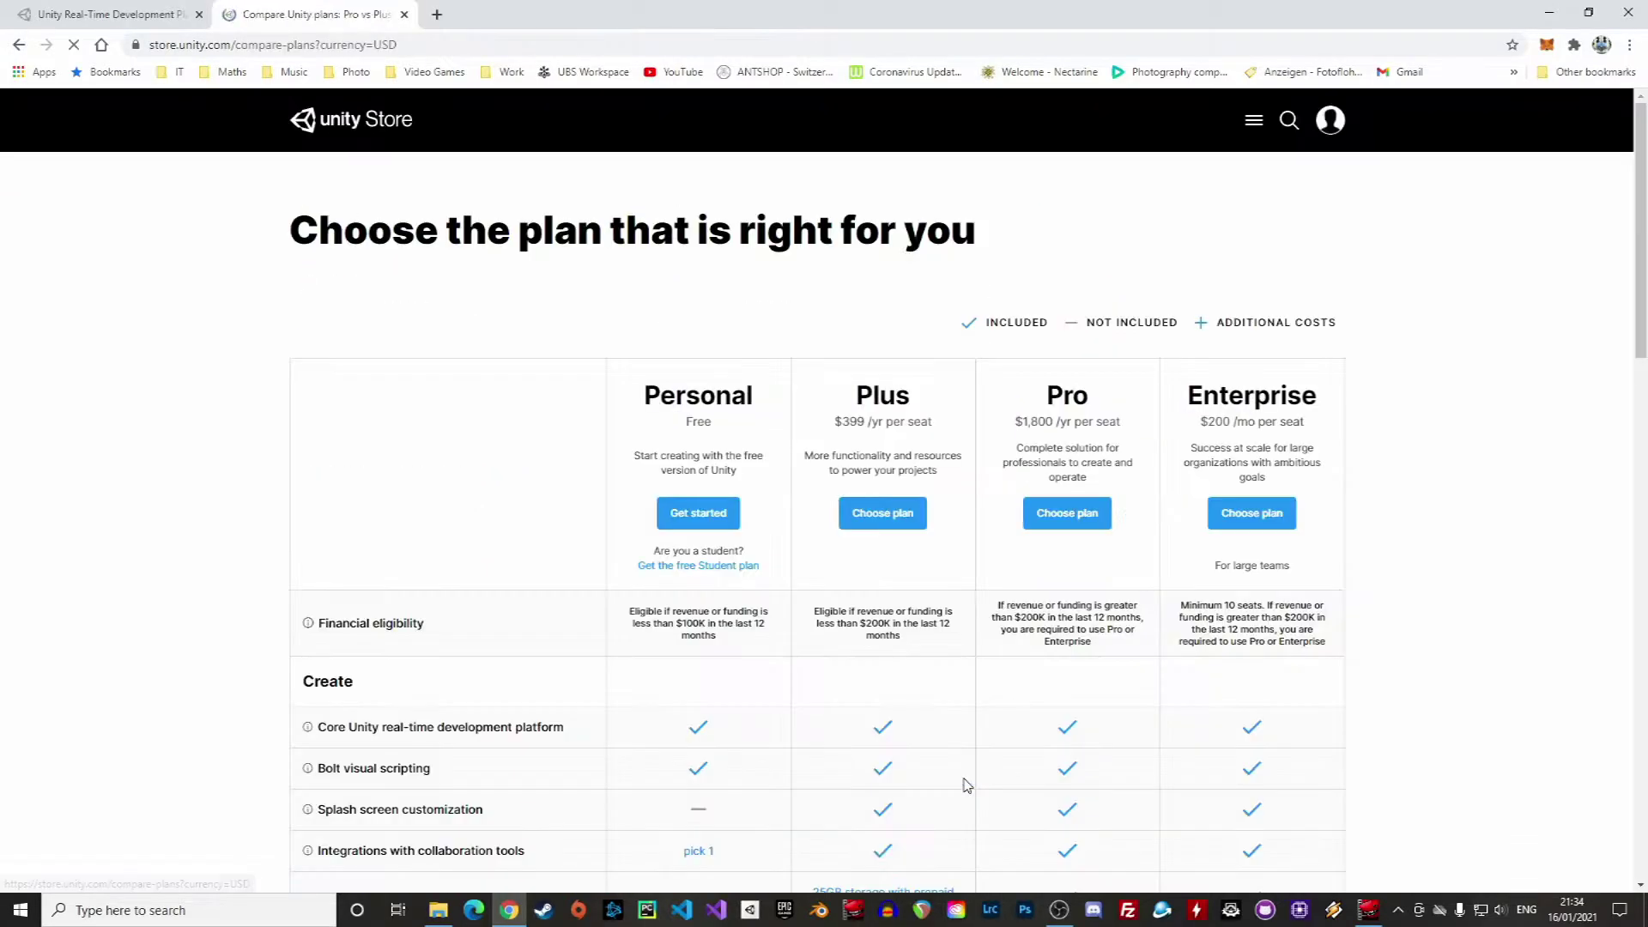
pyautogui.scroll(-1, 1347, 615)
pyautogui.scroll(-9, 1348, 612)
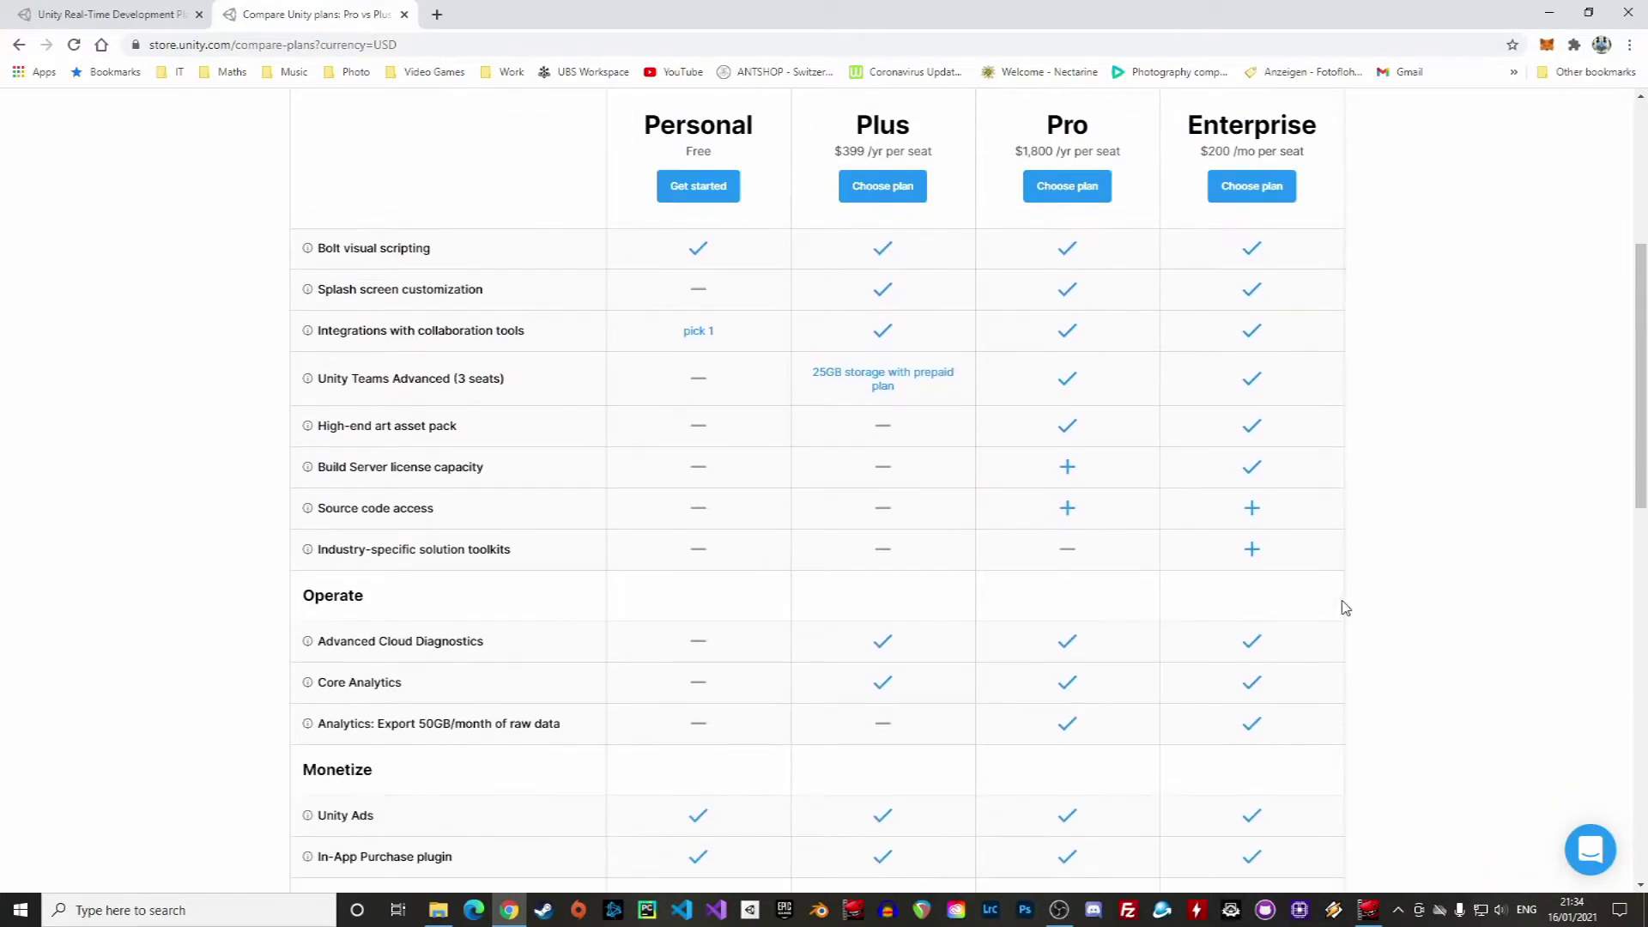
pyautogui.scroll(-3, 1345, 608)
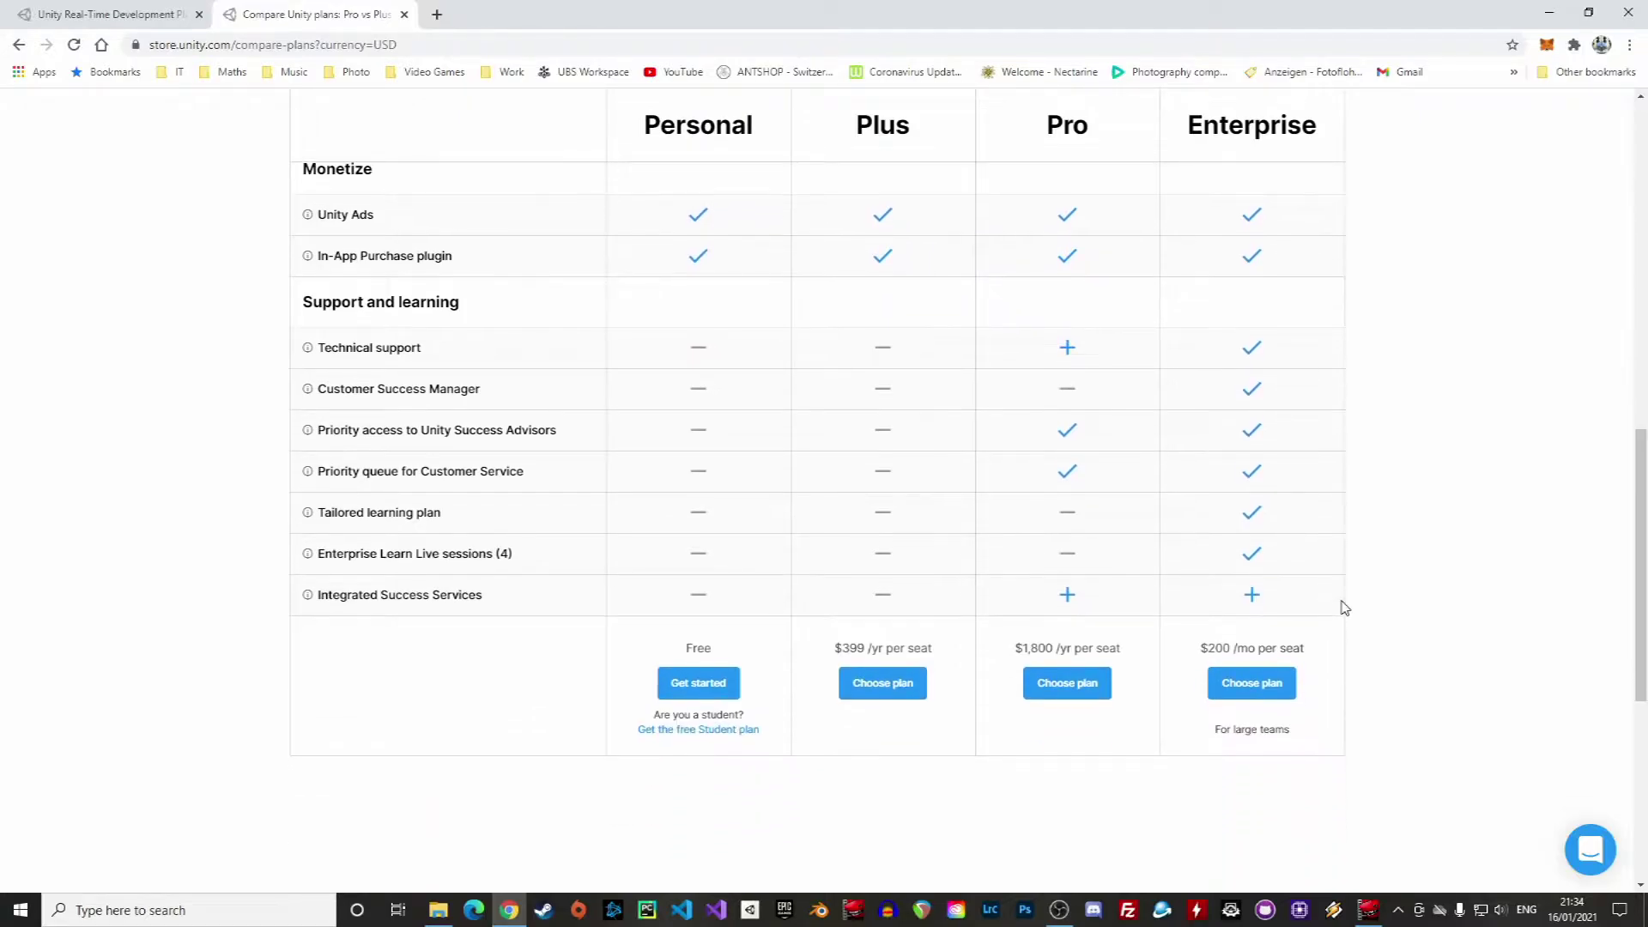
pyautogui.scroll(12, 1342, 606)
pyautogui.hotkey('ctrl', 'w')
pyautogui.scroll(-3, 1135, 673)
pyautogui.scroll(-20, 1135, 673)
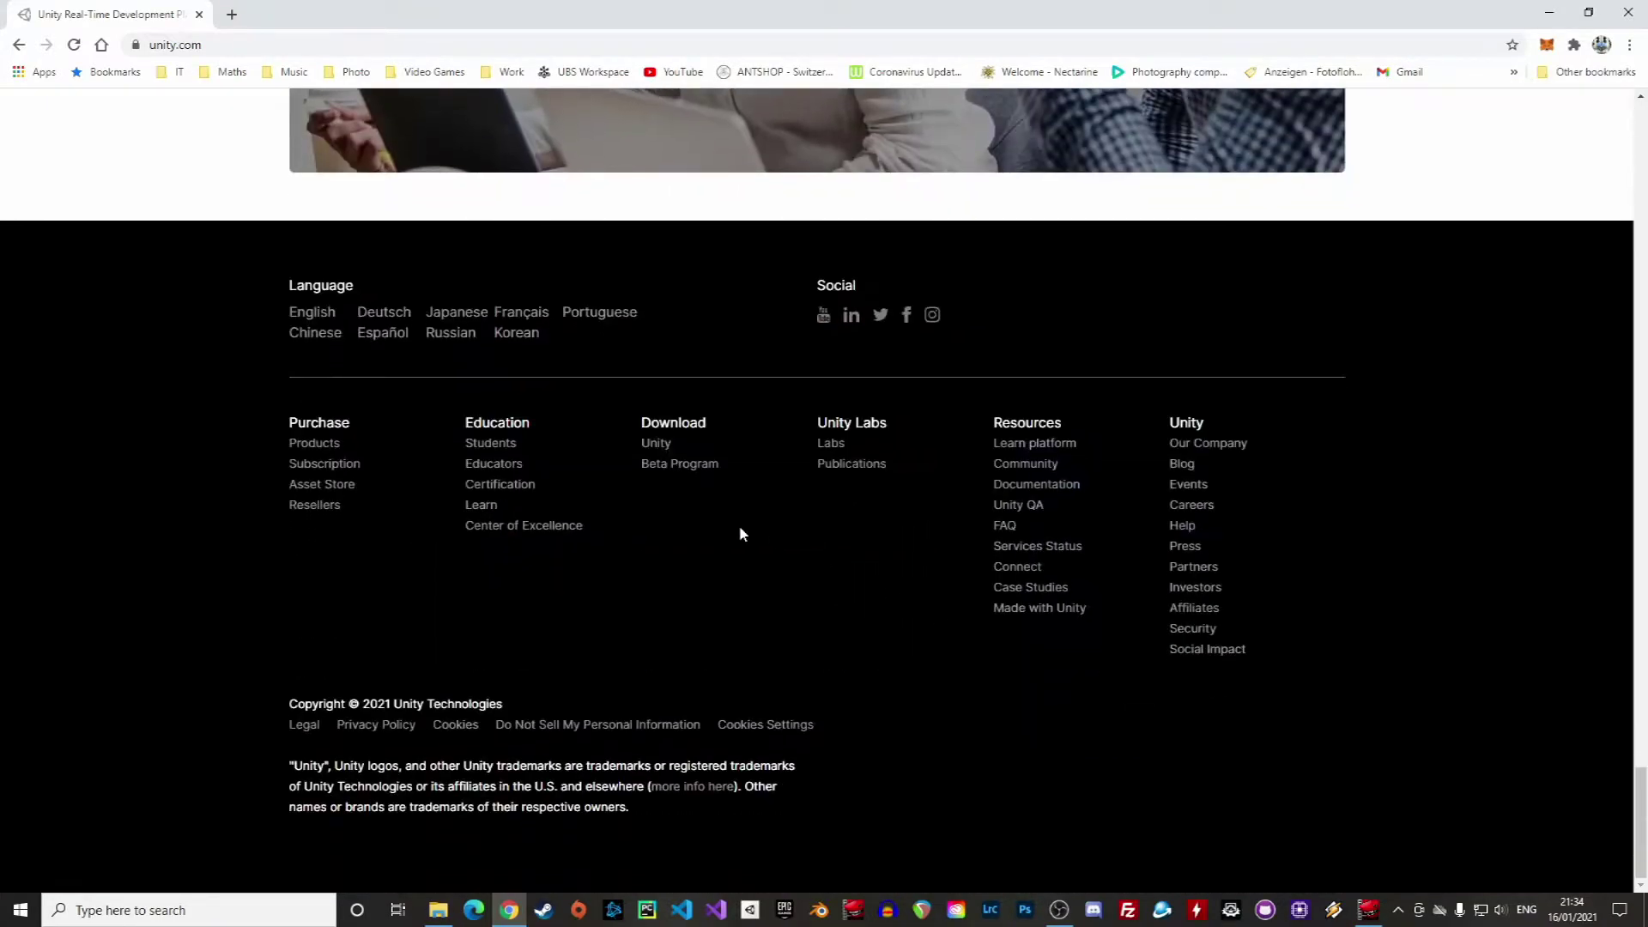
# - From the Unity download archive, launch Unity Hub for the 2020.2.1 release
pyautogui.click(657, 445)
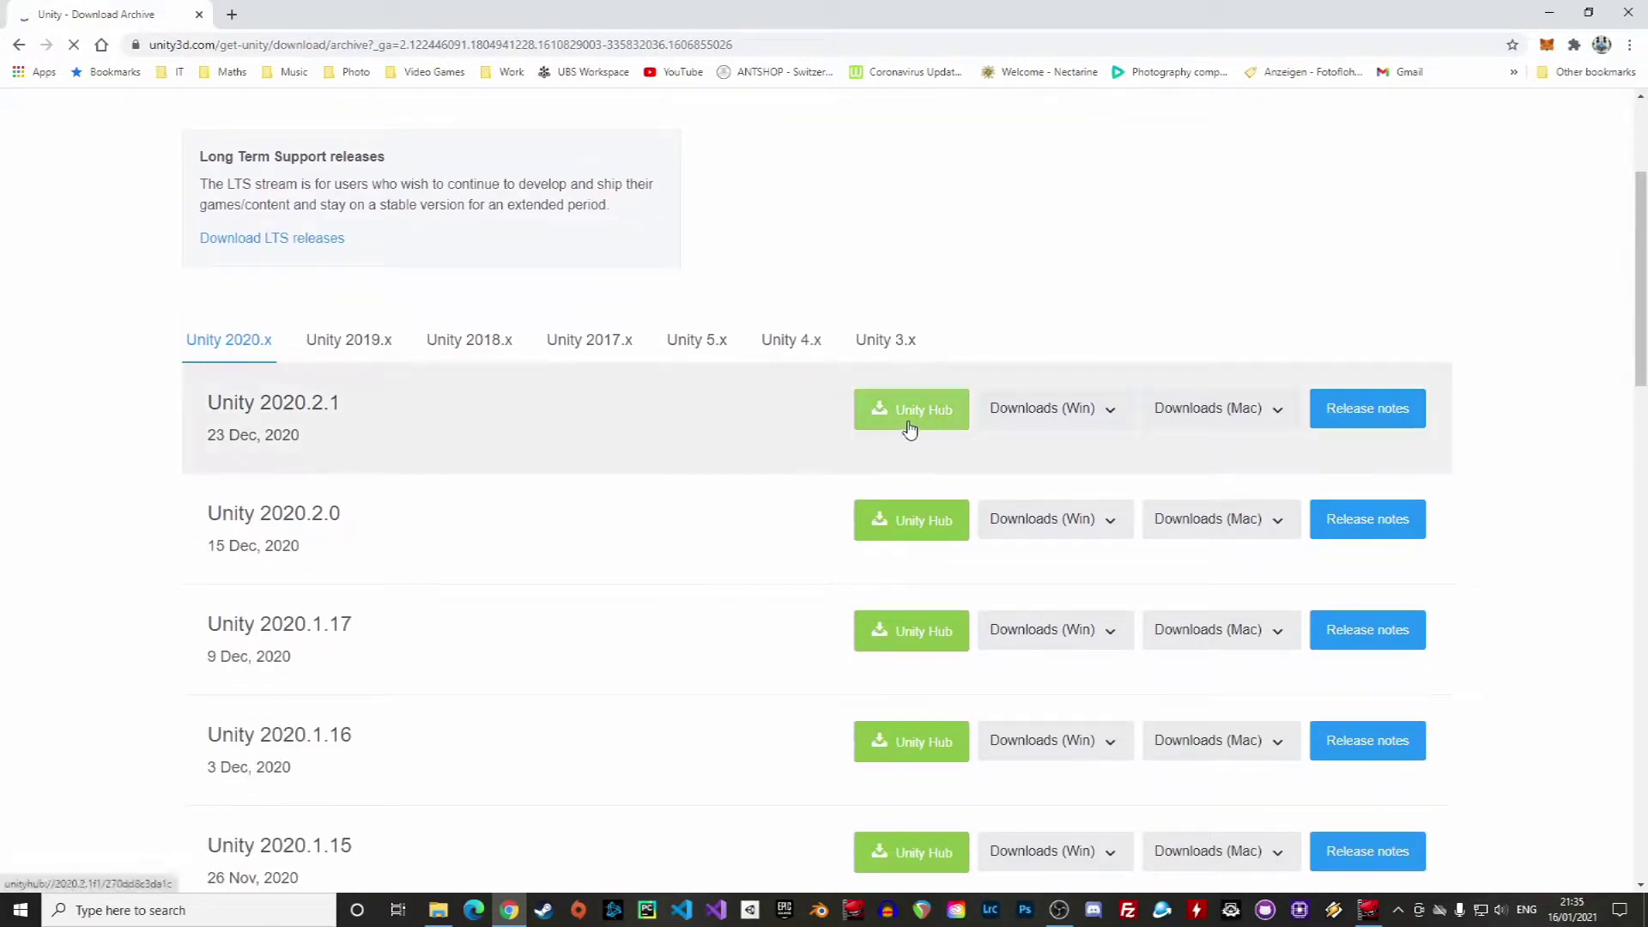
pyautogui.click(909, 420)
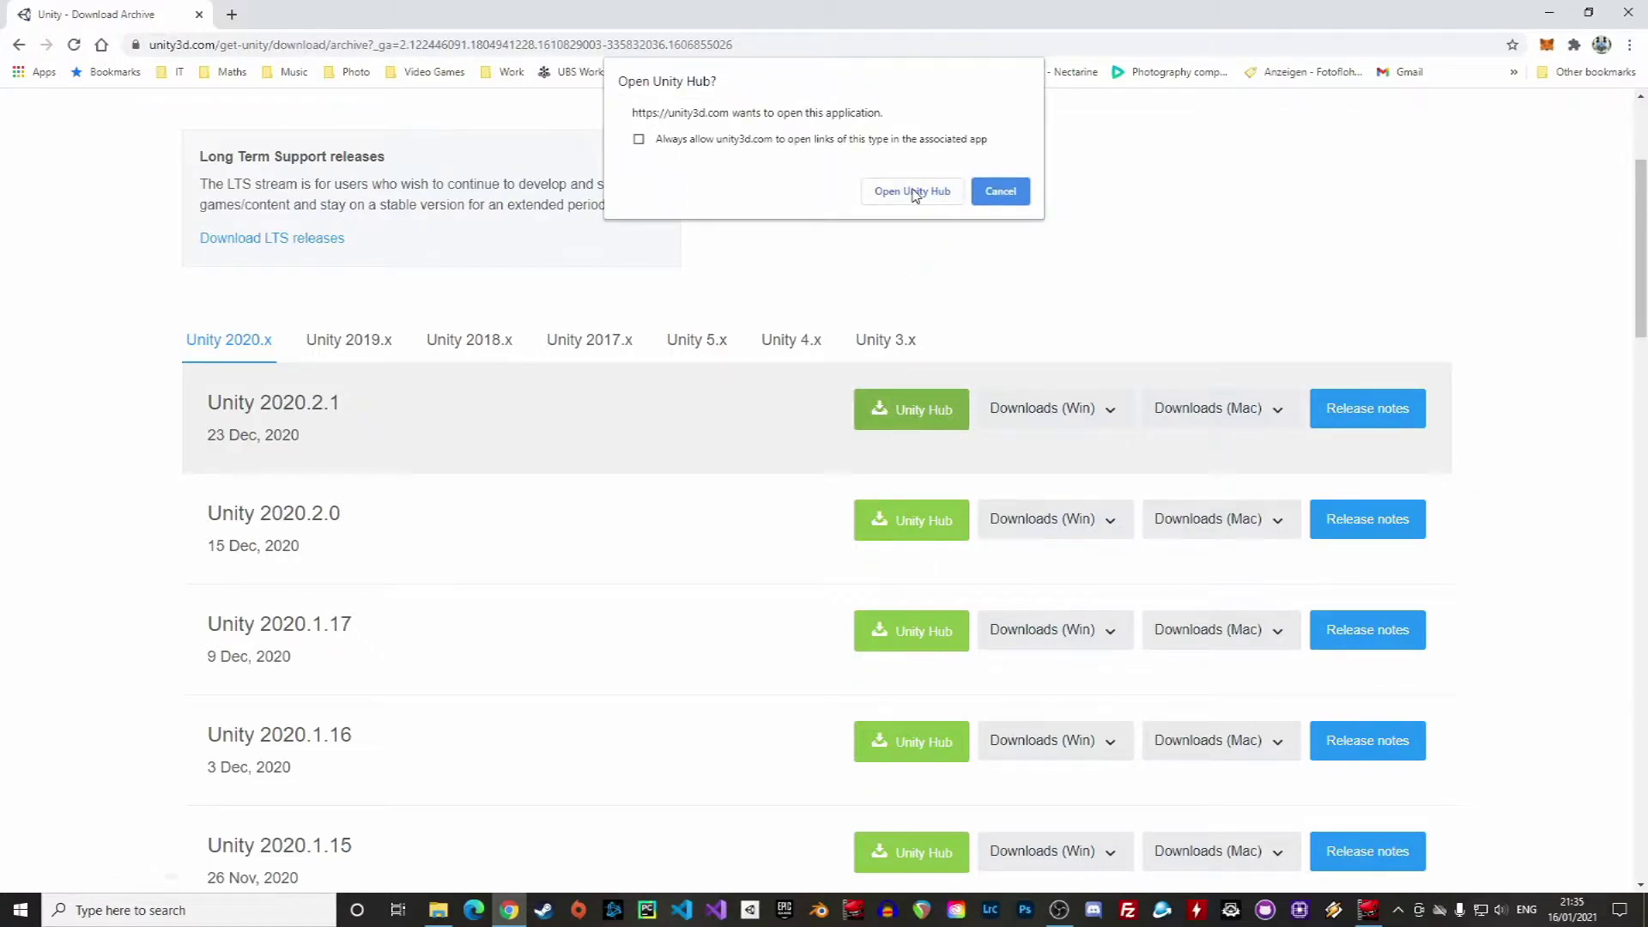
pyautogui.click(1013, 195)
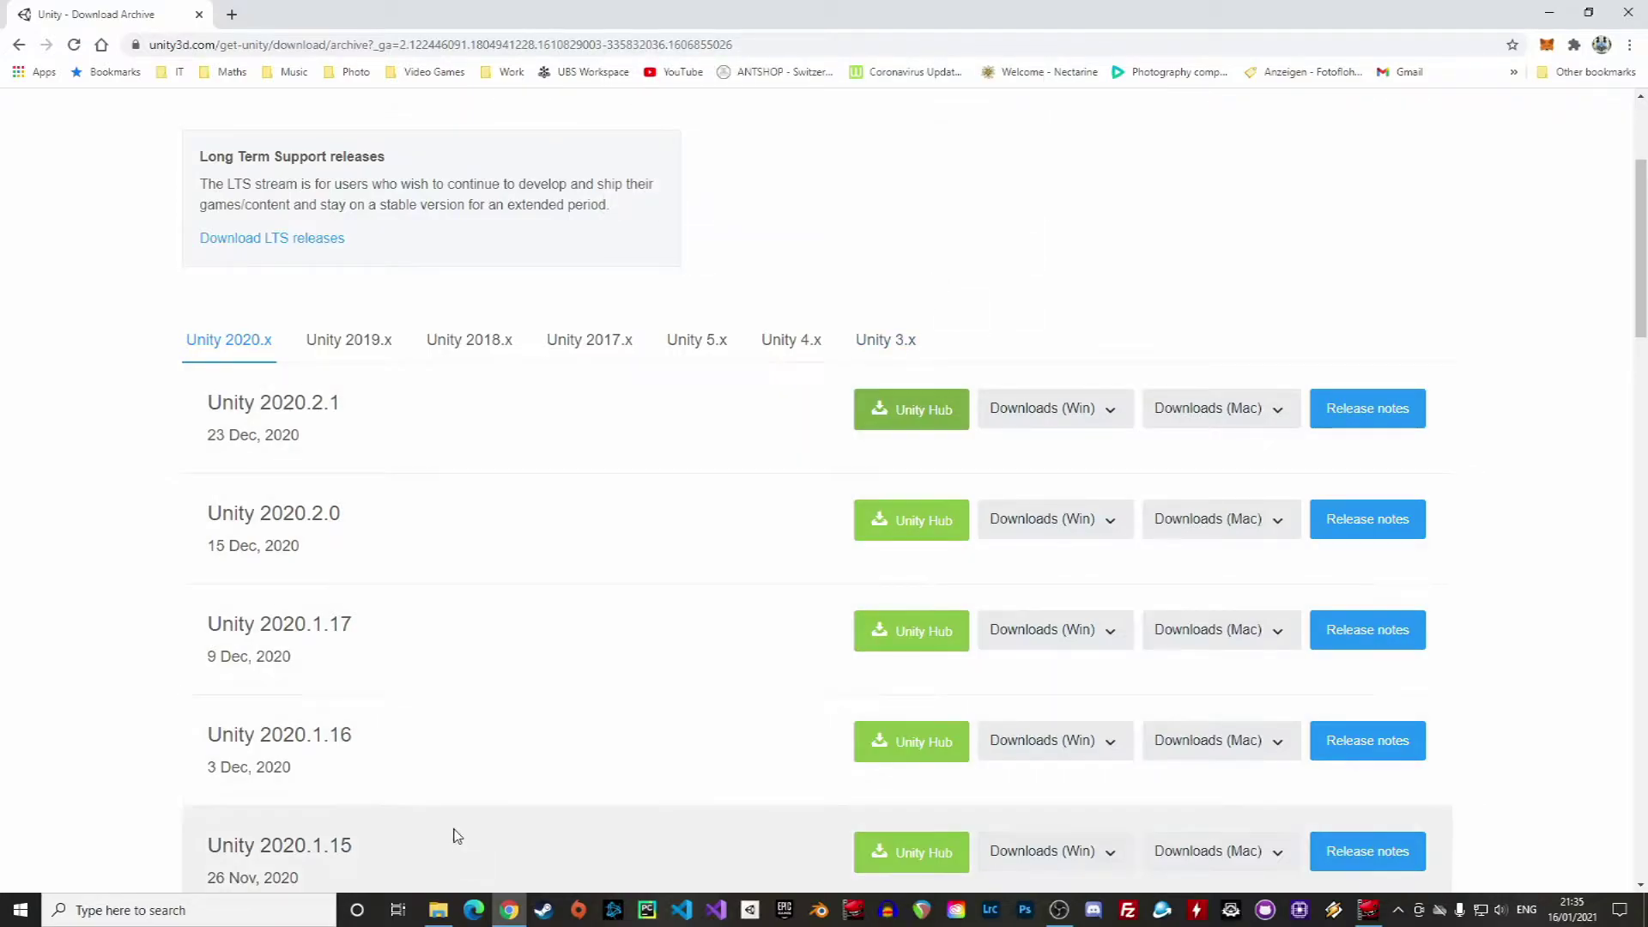
pyautogui.moveTo(749, 911)
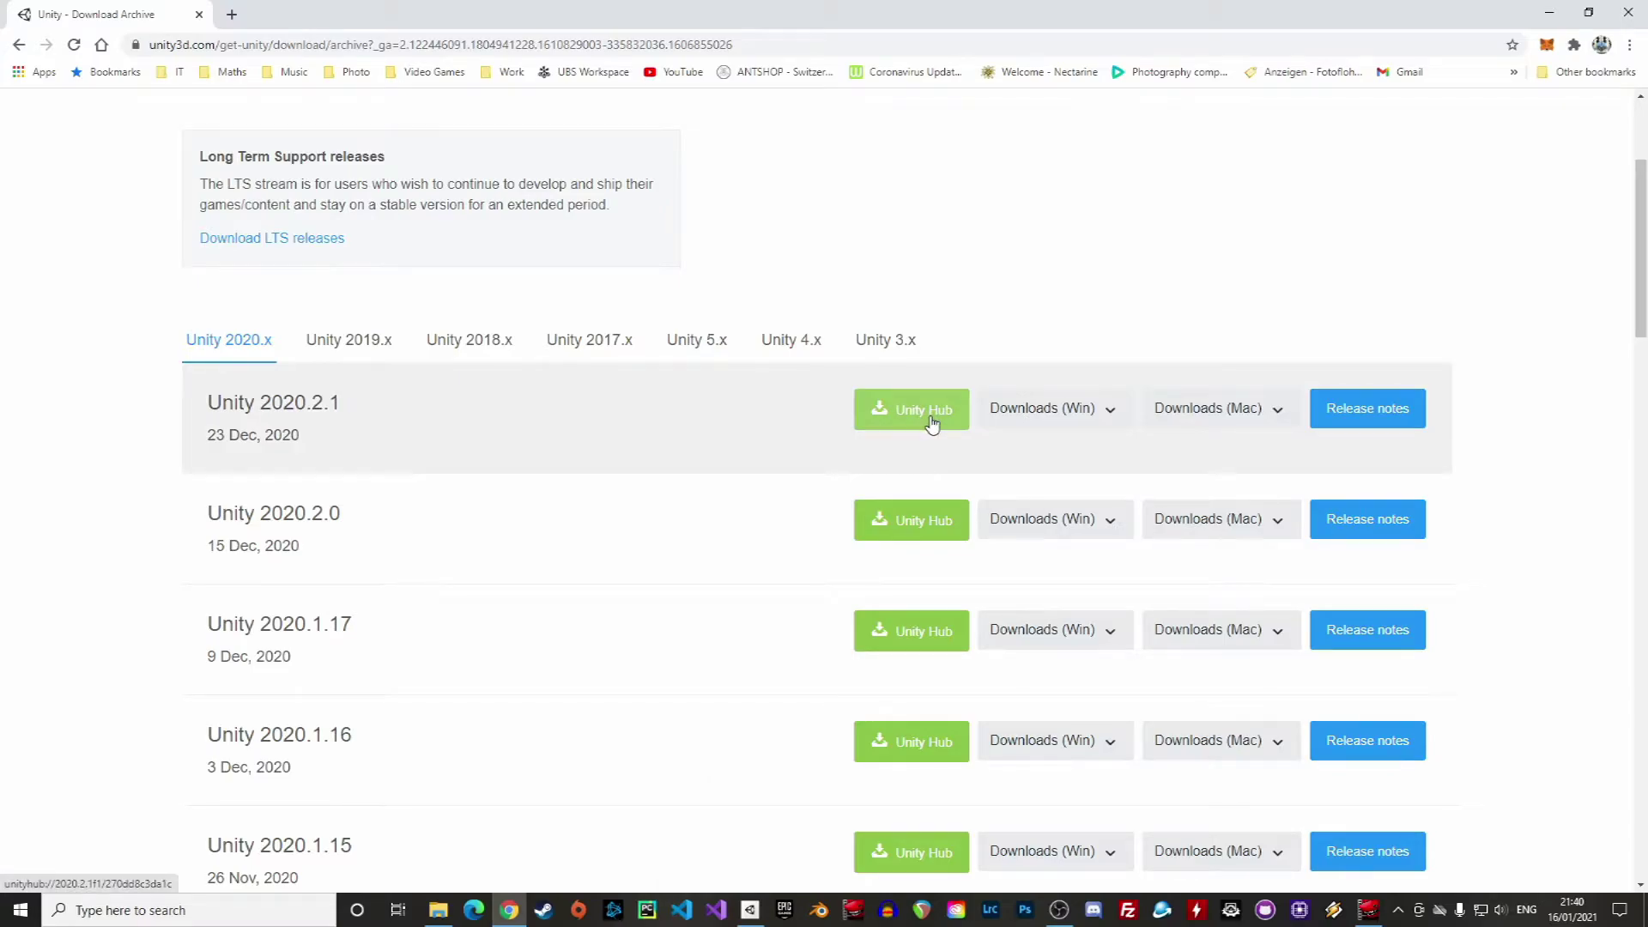
pyautogui.click(932, 424)
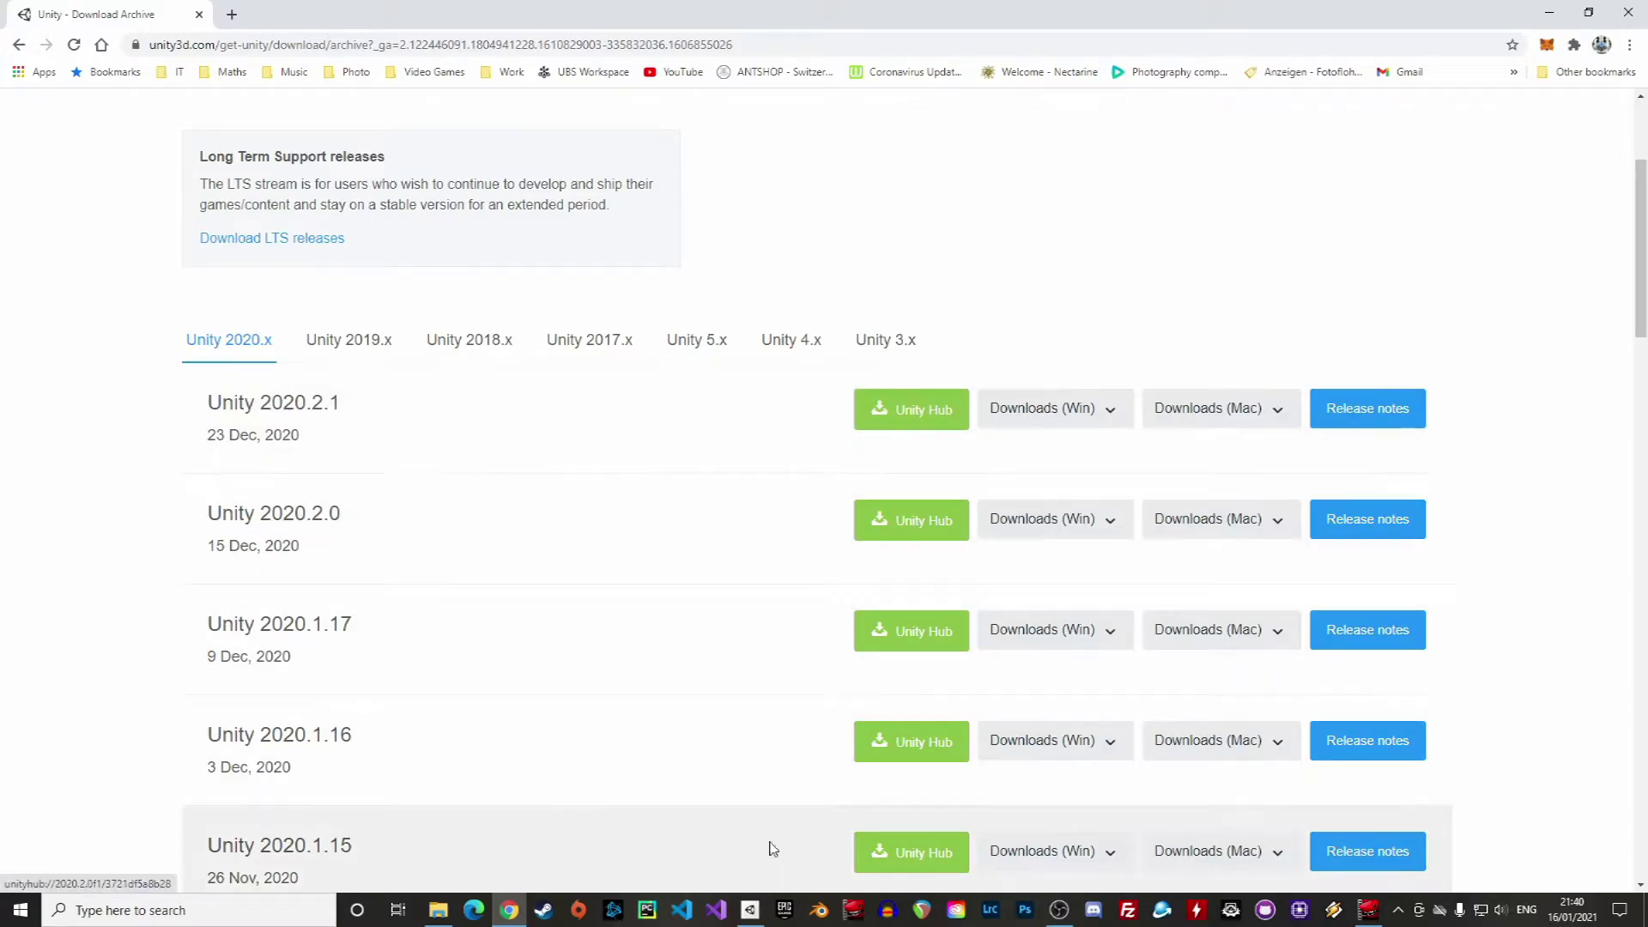
# - From Installs, add a new Unity version with the recommended 2019.4.18f1 (LTS) selected
pyautogui.click(482, 316)
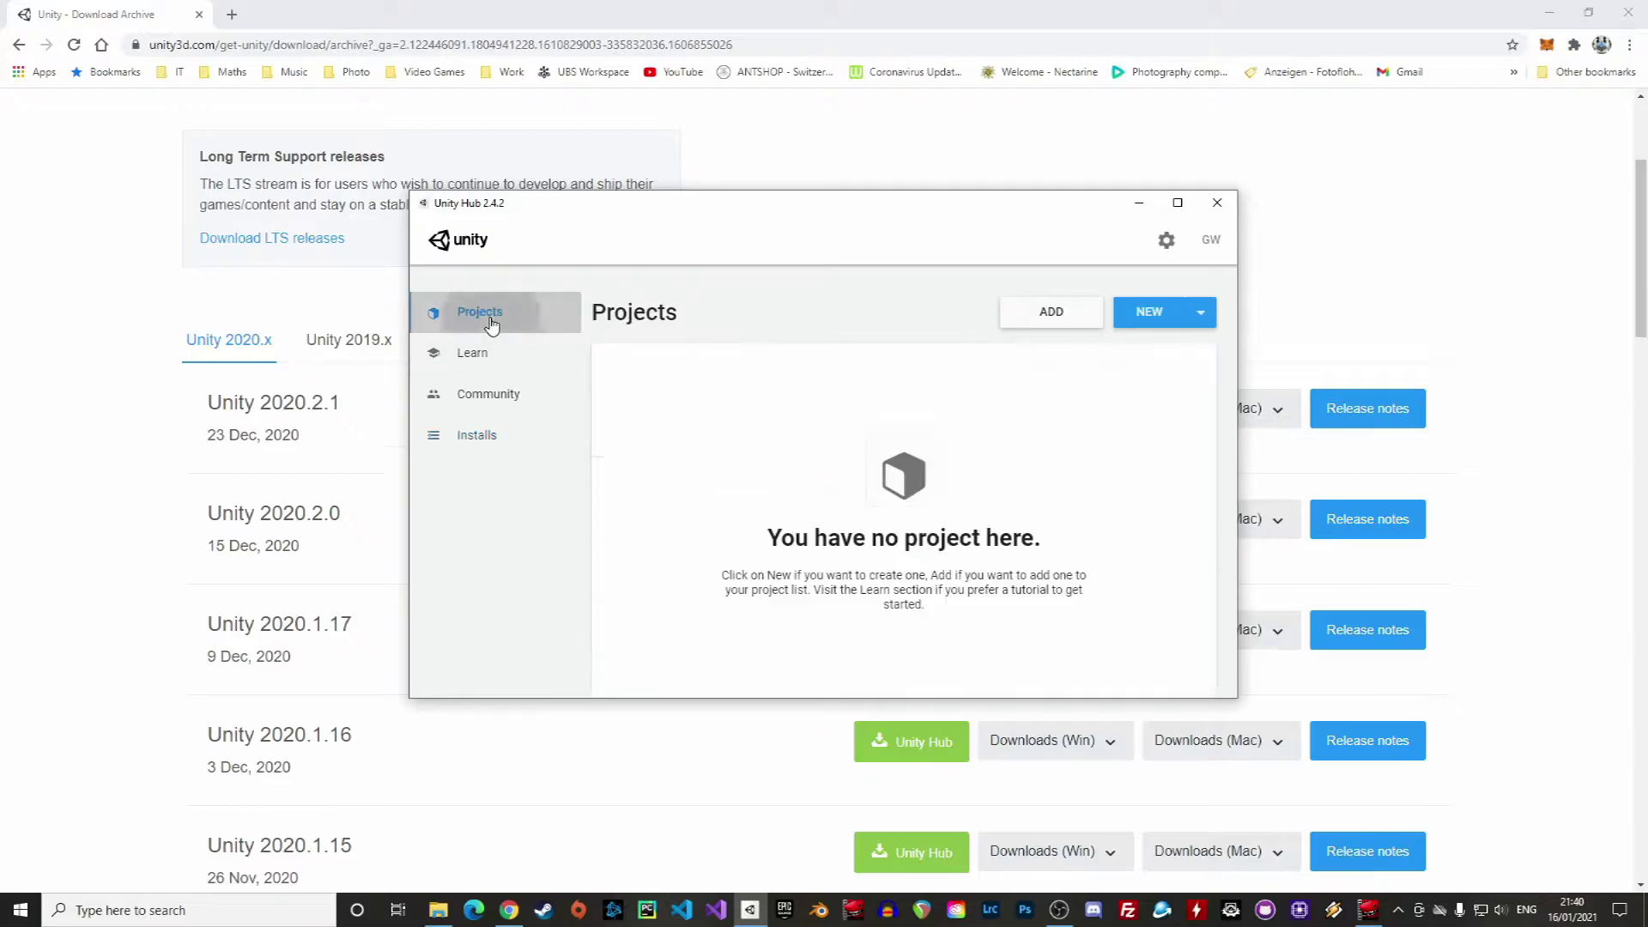
pyautogui.click(470, 439)
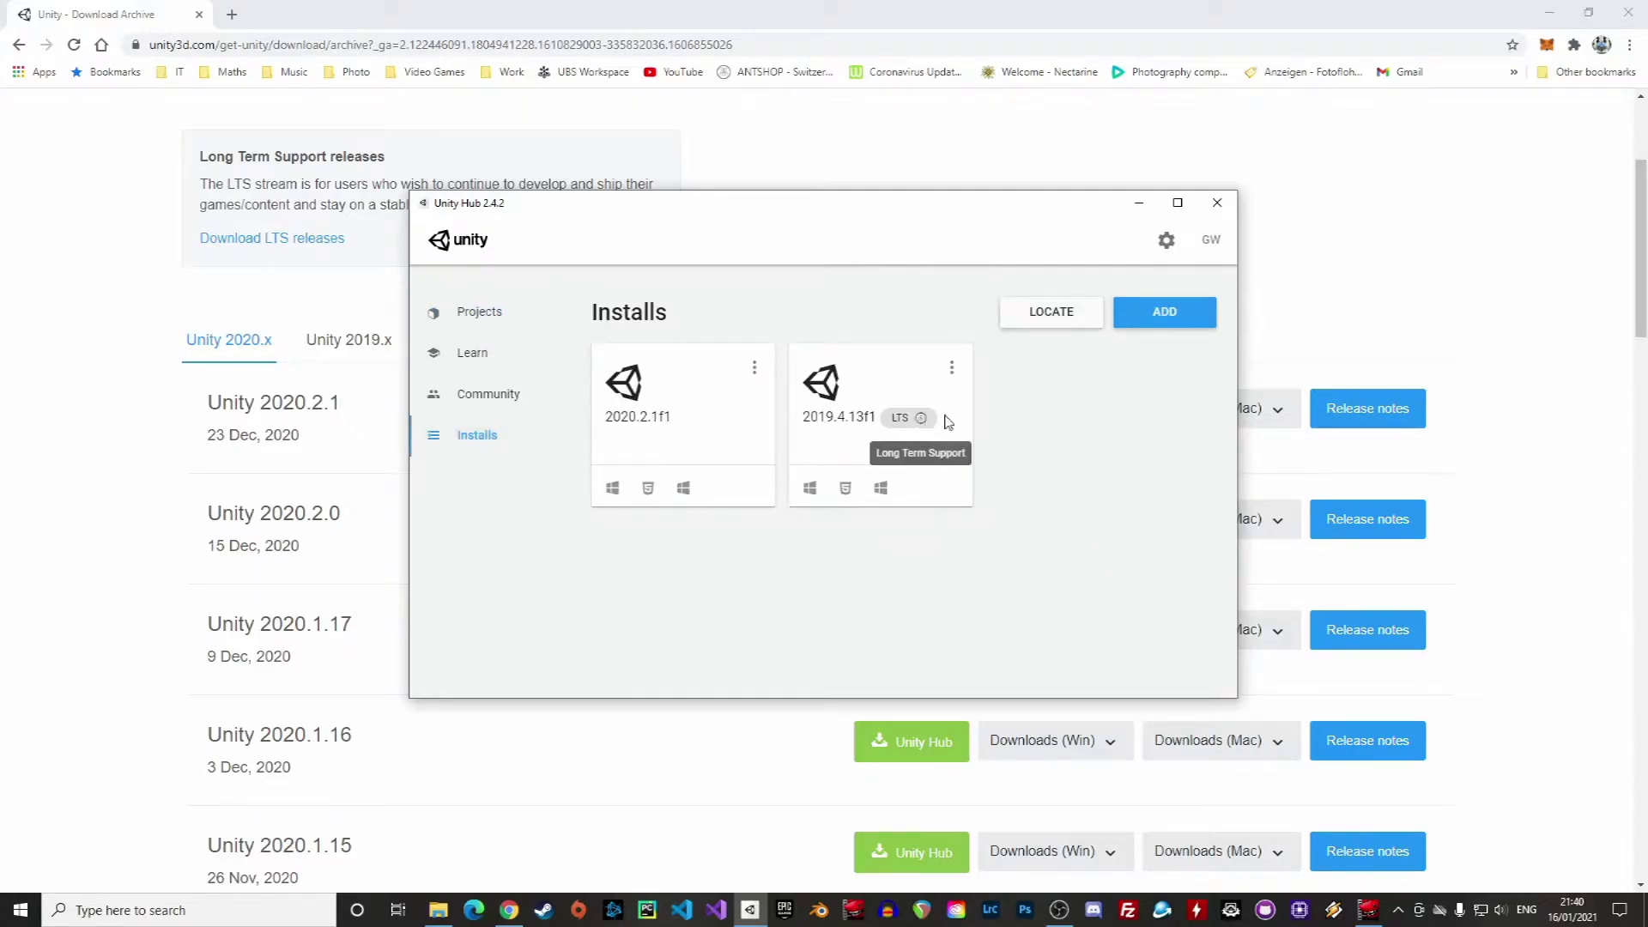
pyautogui.click(1159, 318)
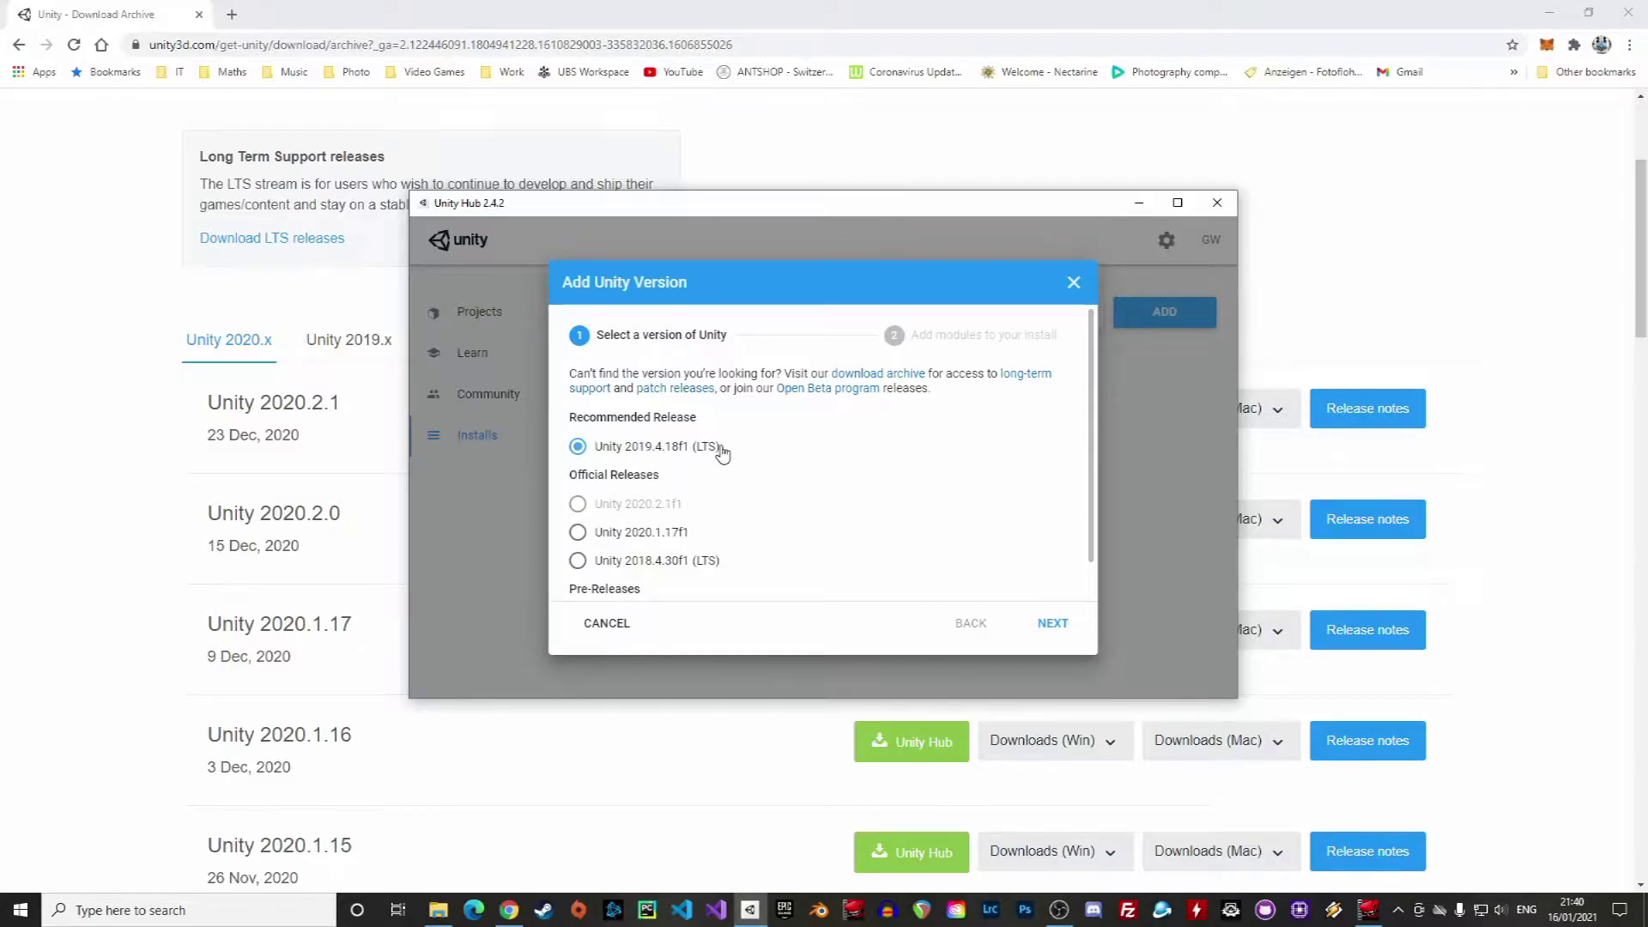
pyautogui.click(711, 561)
pyautogui.scroll(-1, 711, 564)
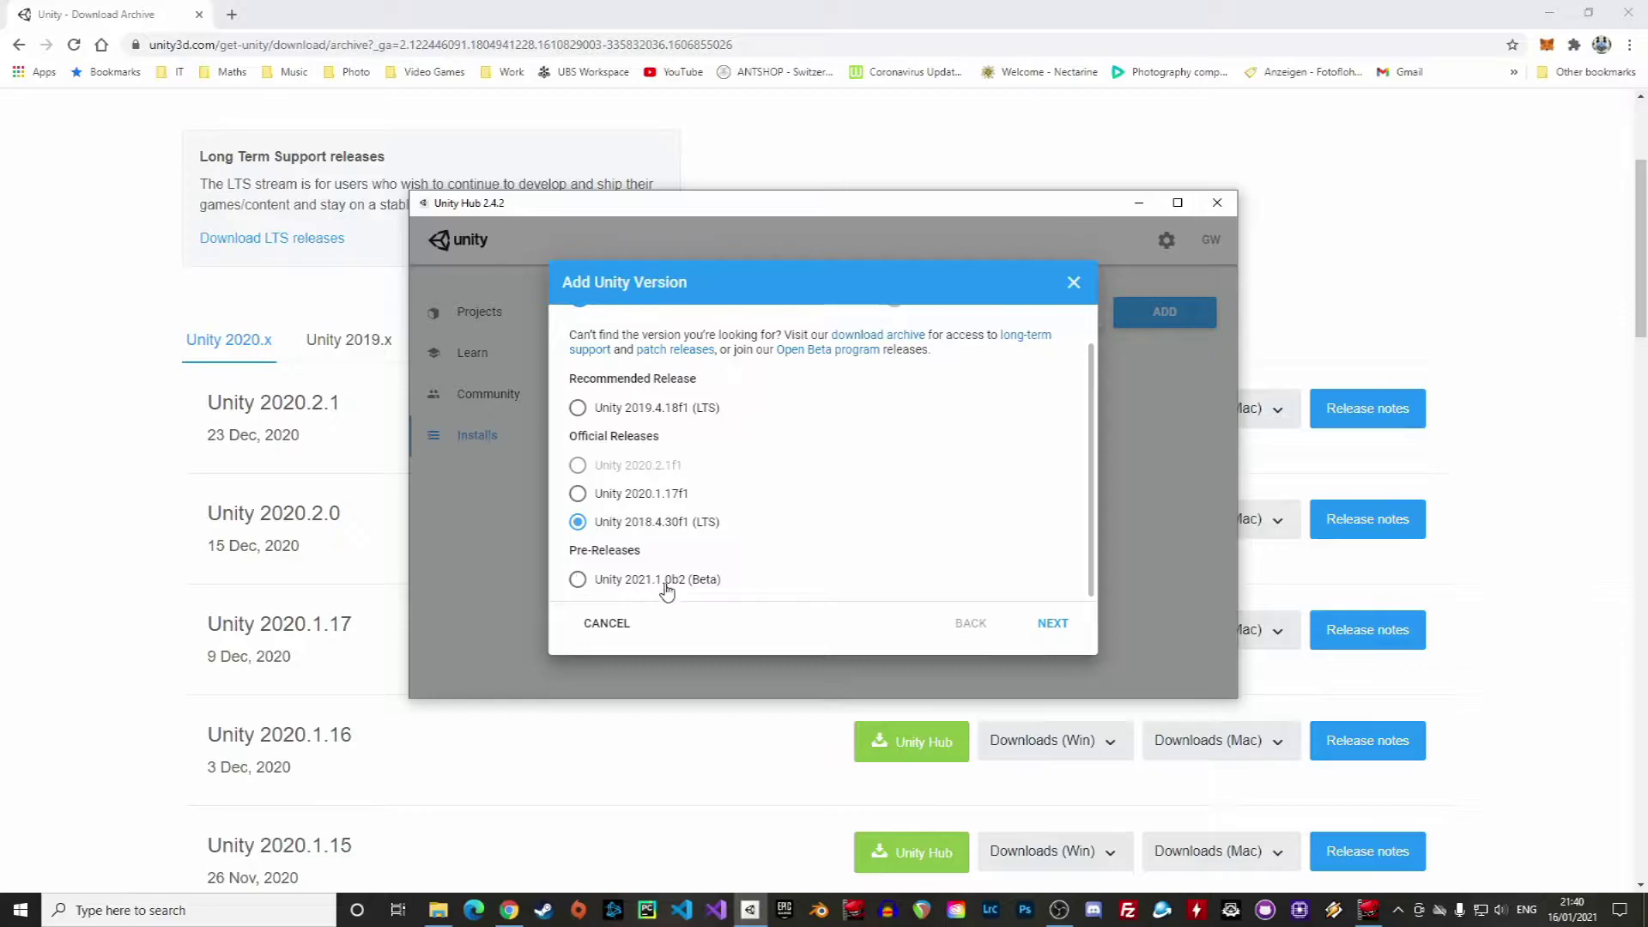
pyautogui.click(673, 408)
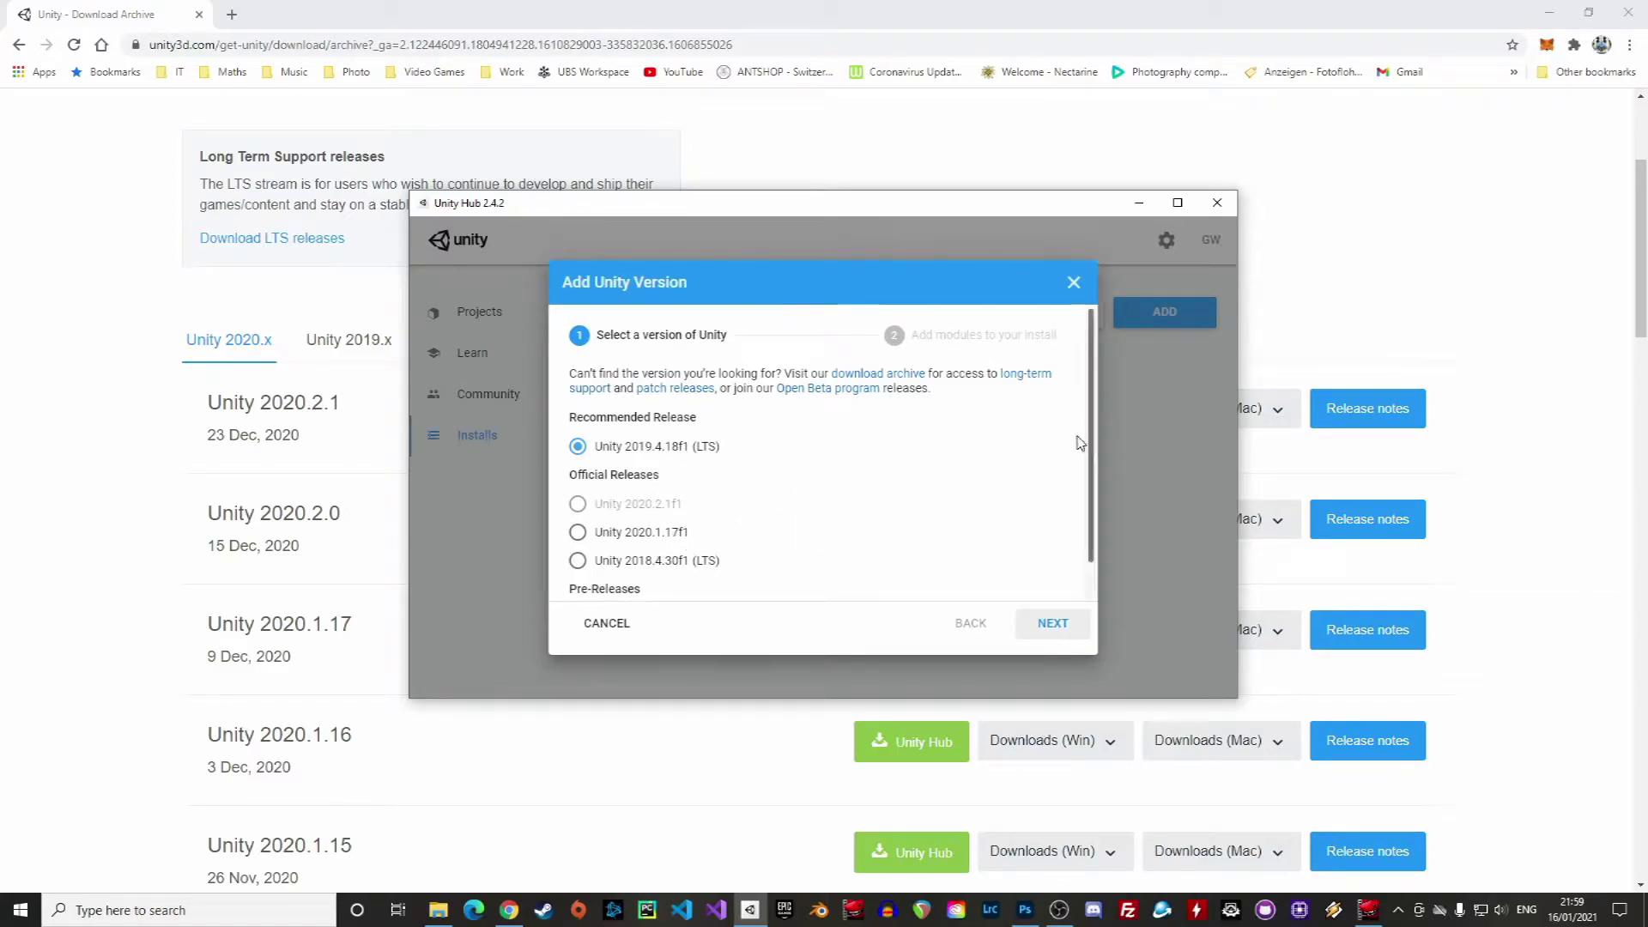
# - Continue to the module list for 2019.4.18f1, browse it, and close without installing
pyautogui.click(1052, 623)
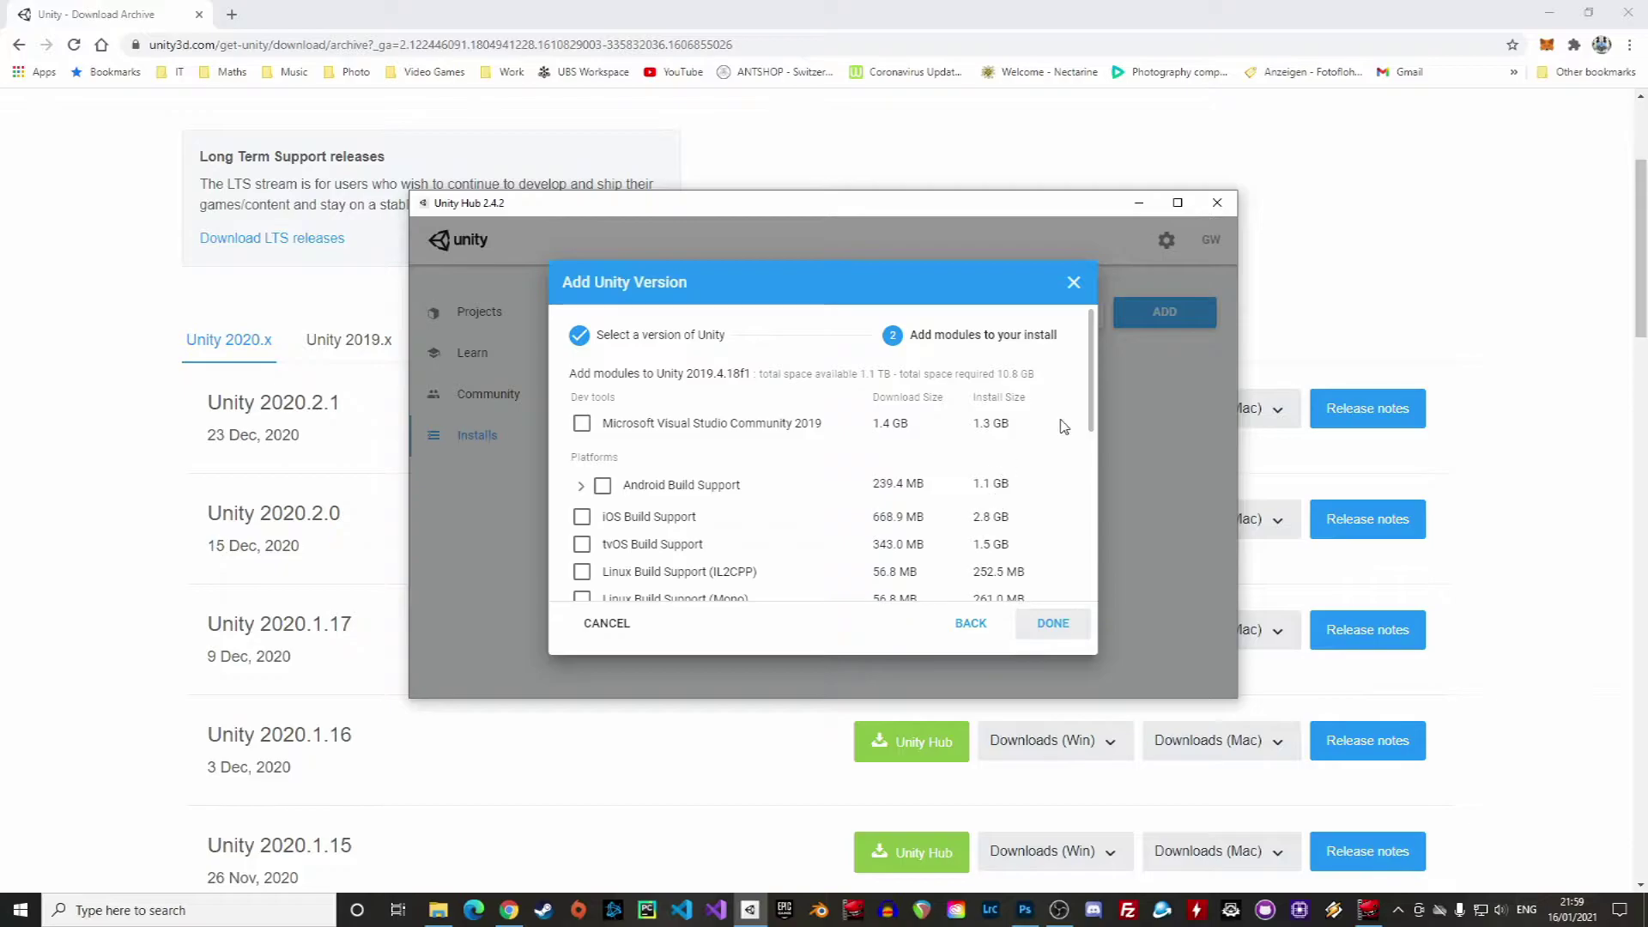
pyautogui.moveTo(1093, 409); pyautogui.dragTo(1097, 490)
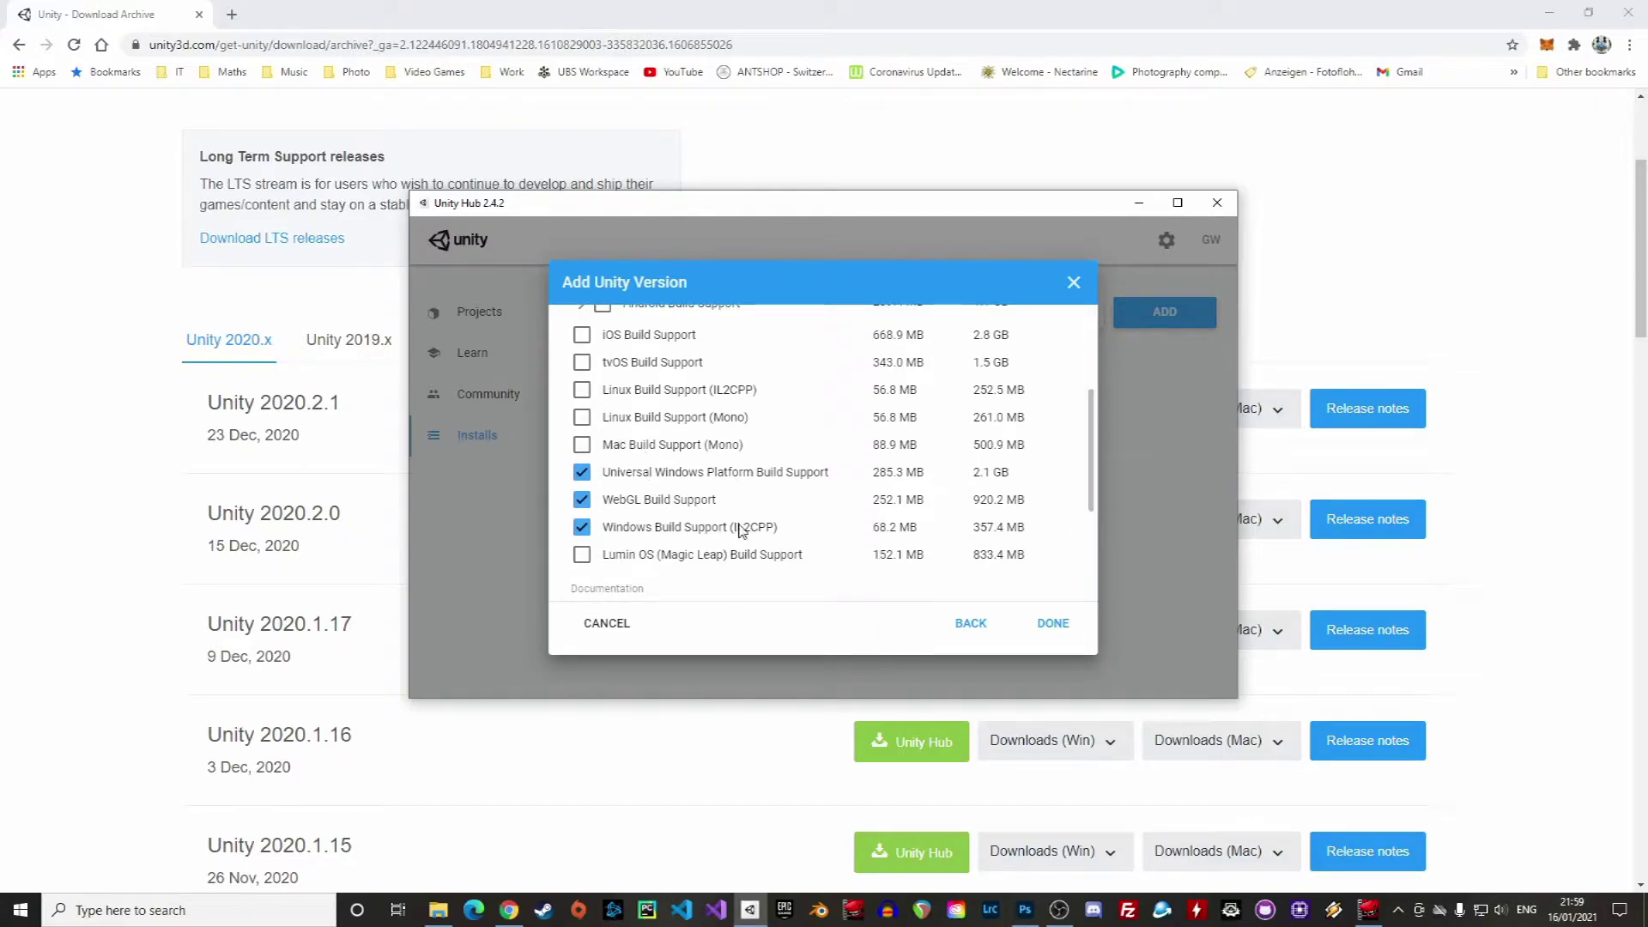
pyautogui.click(1074, 283)
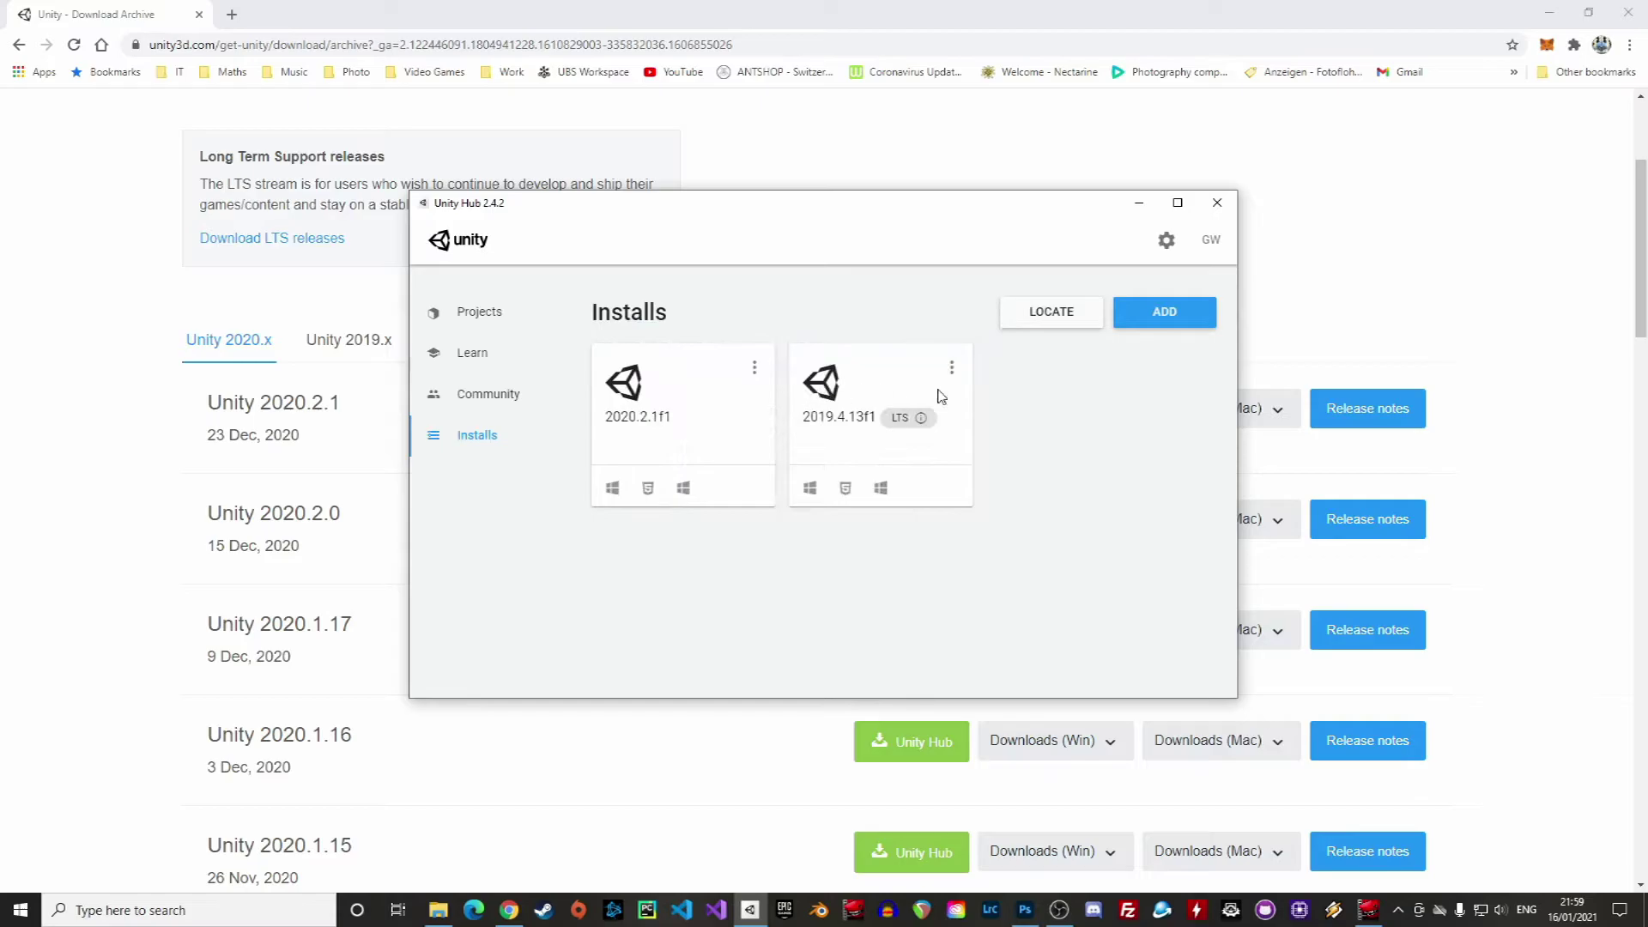
# - Leave Android and iOS build support unselected and include Visual Studio Community 2019
pyautogui.click(951, 366)
pyautogui.click(890, 387)
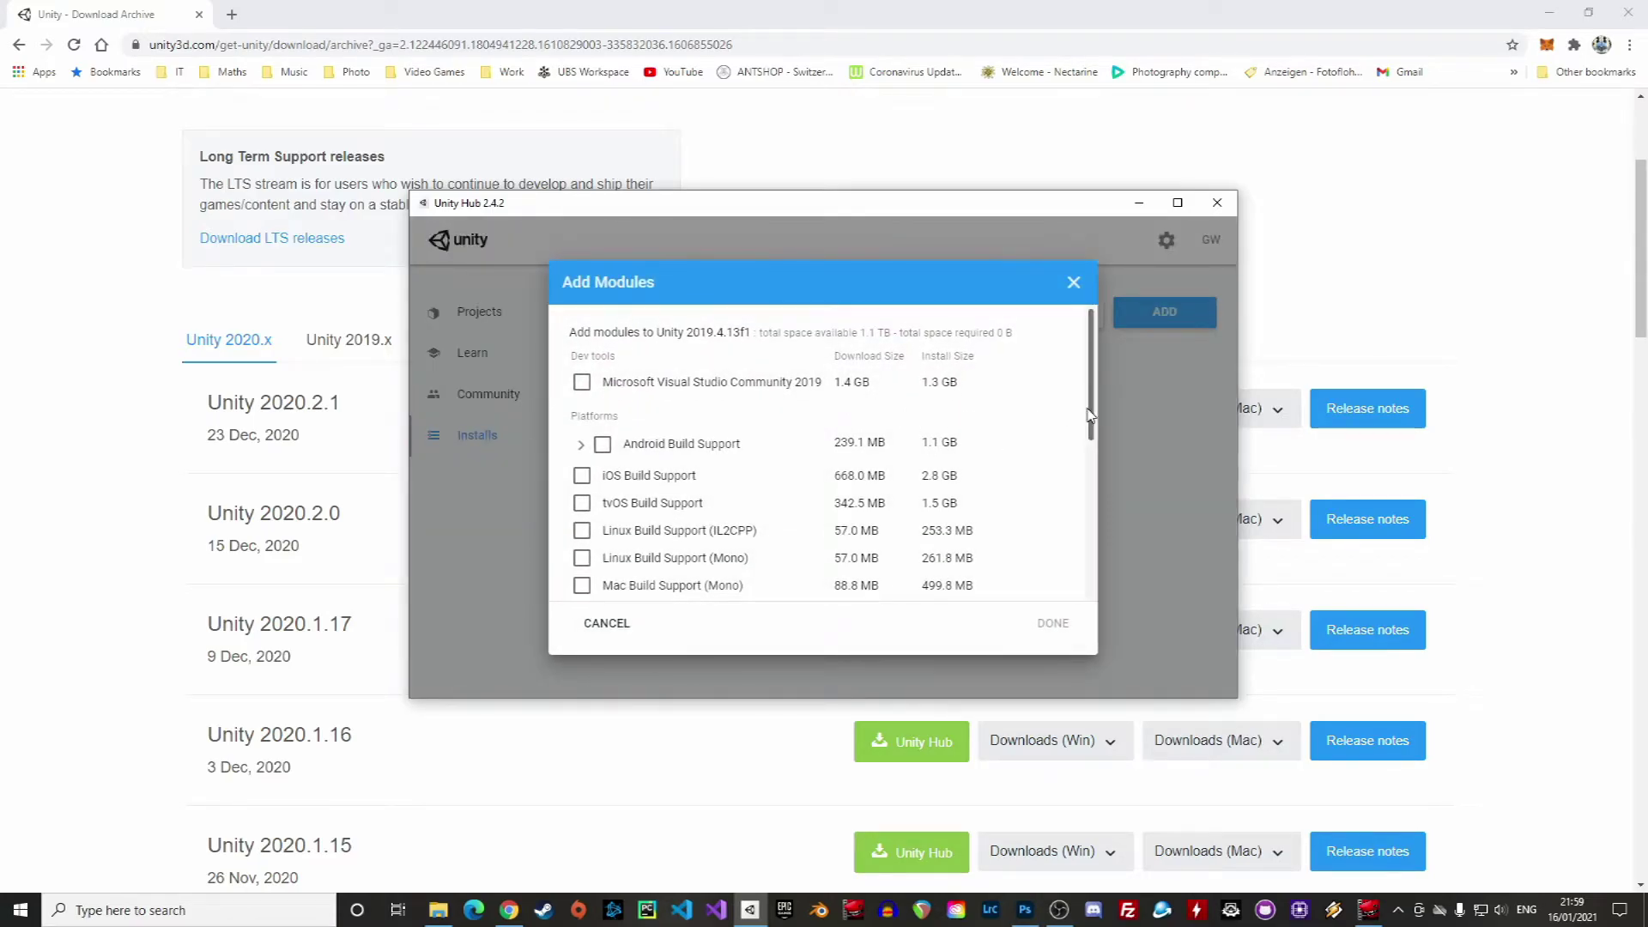
pyautogui.moveTo(1089, 415); pyautogui.dragTo(1087, 496)
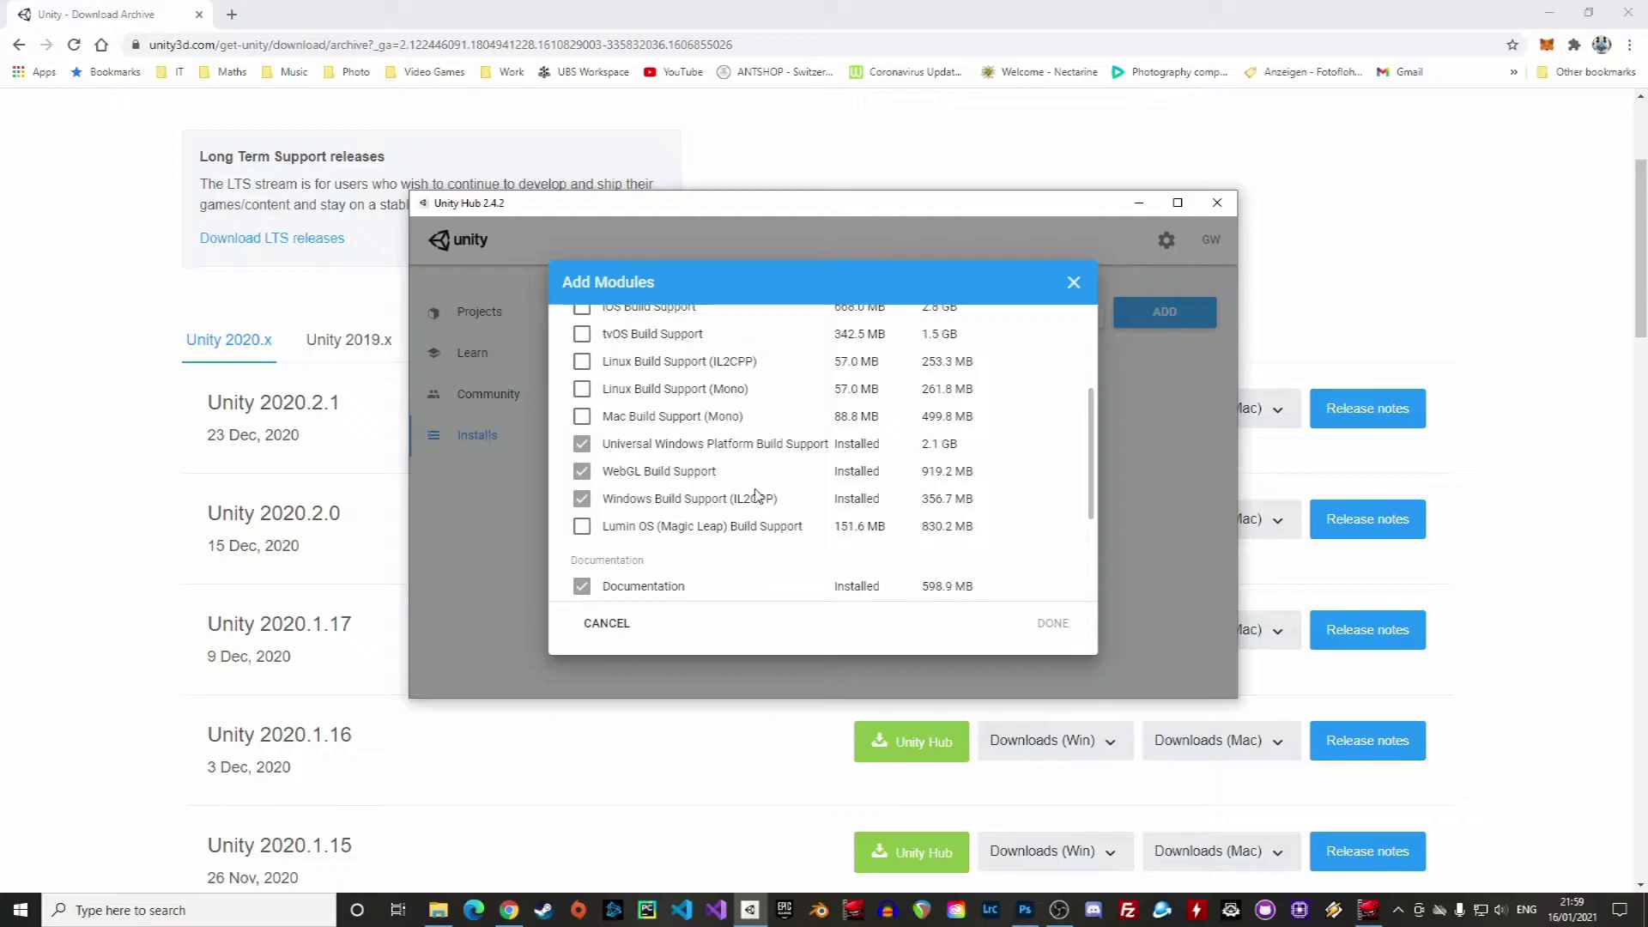
pyautogui.moveTo(1094, 476); pyautogui.dragTo(1073, 429)
pyautogui.click(603, 410)
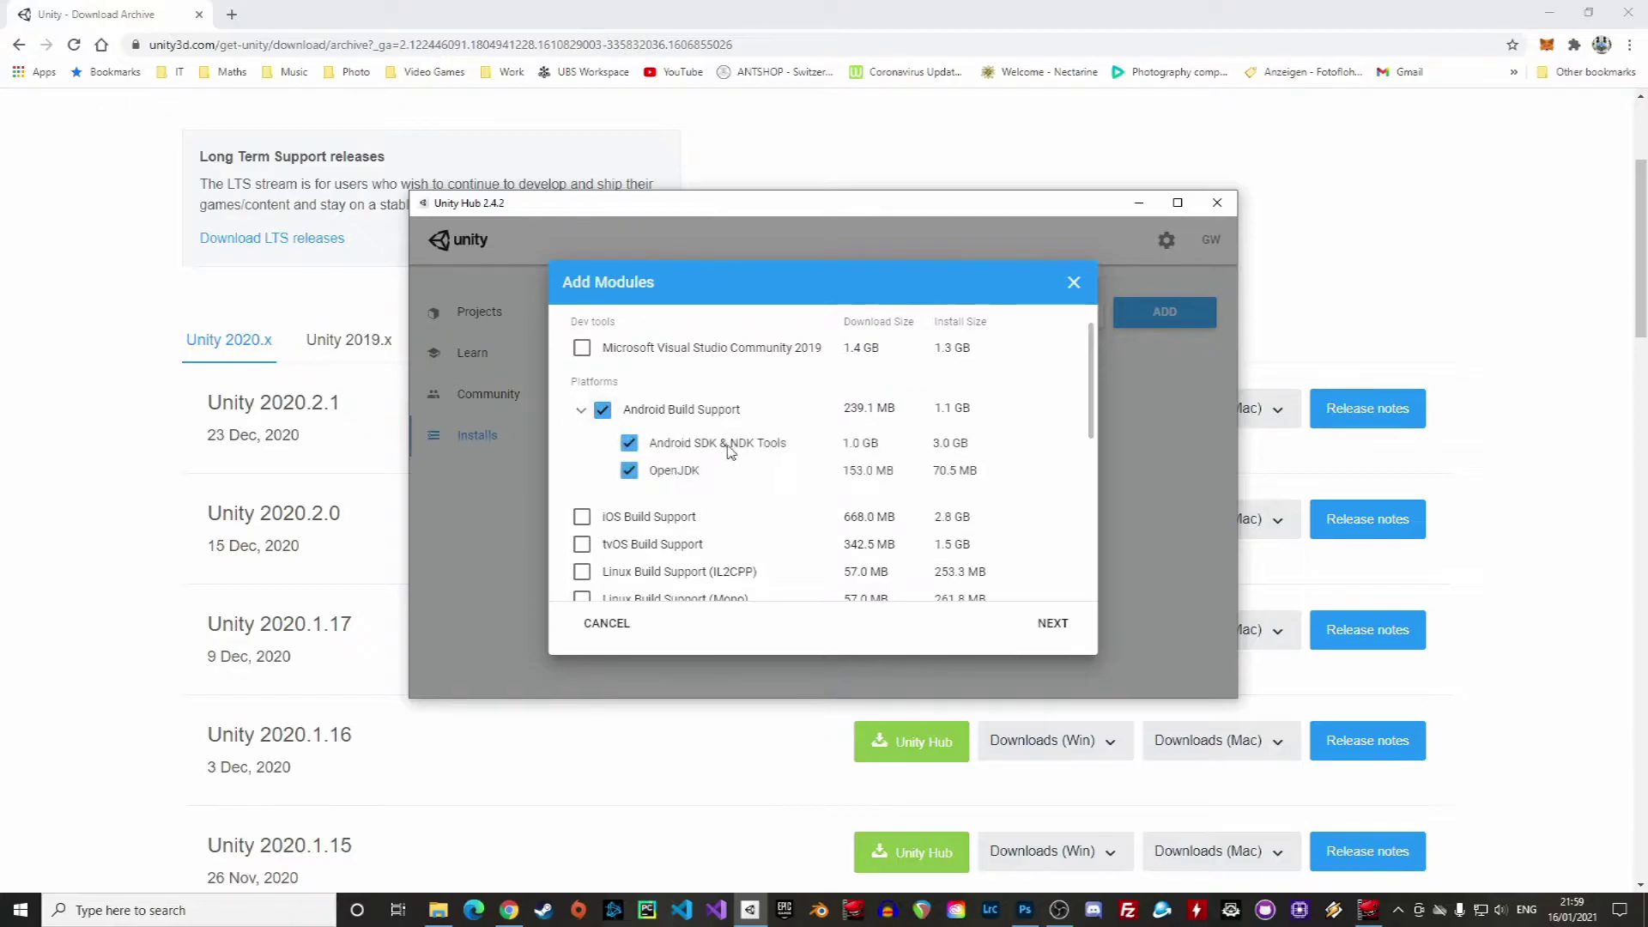
pyautogui.click(582, 516)
pyautogui.click(582, 516)
pyautogui.click(604, 410)
pyautogui.click(1074, 284)
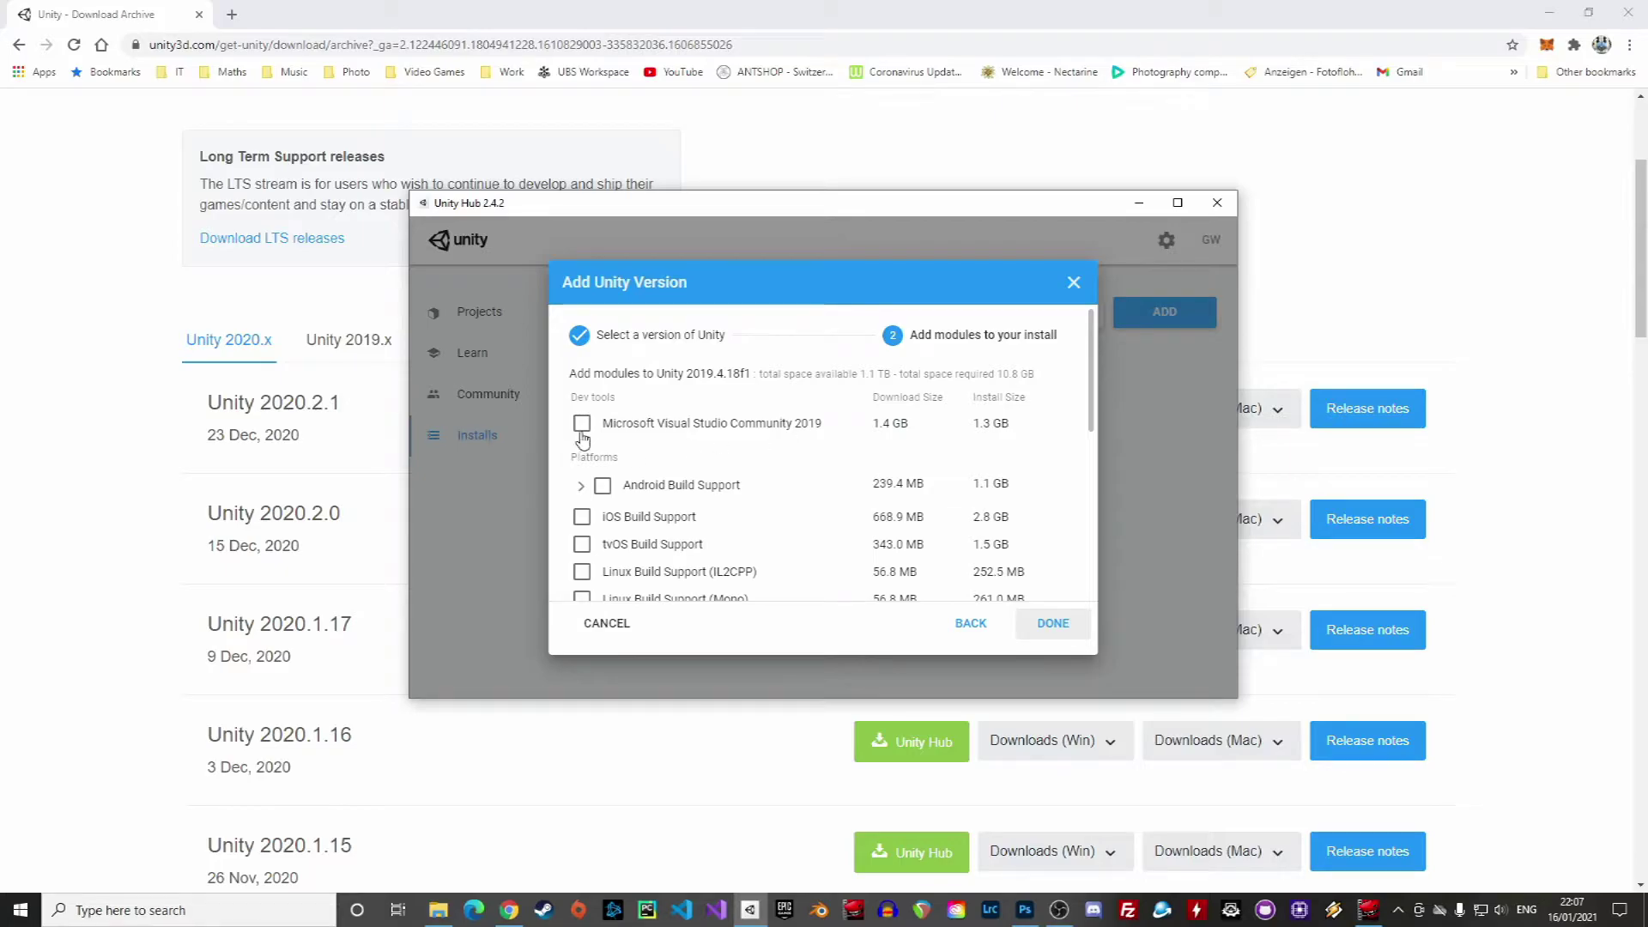
pyautogui.click(582, 424)
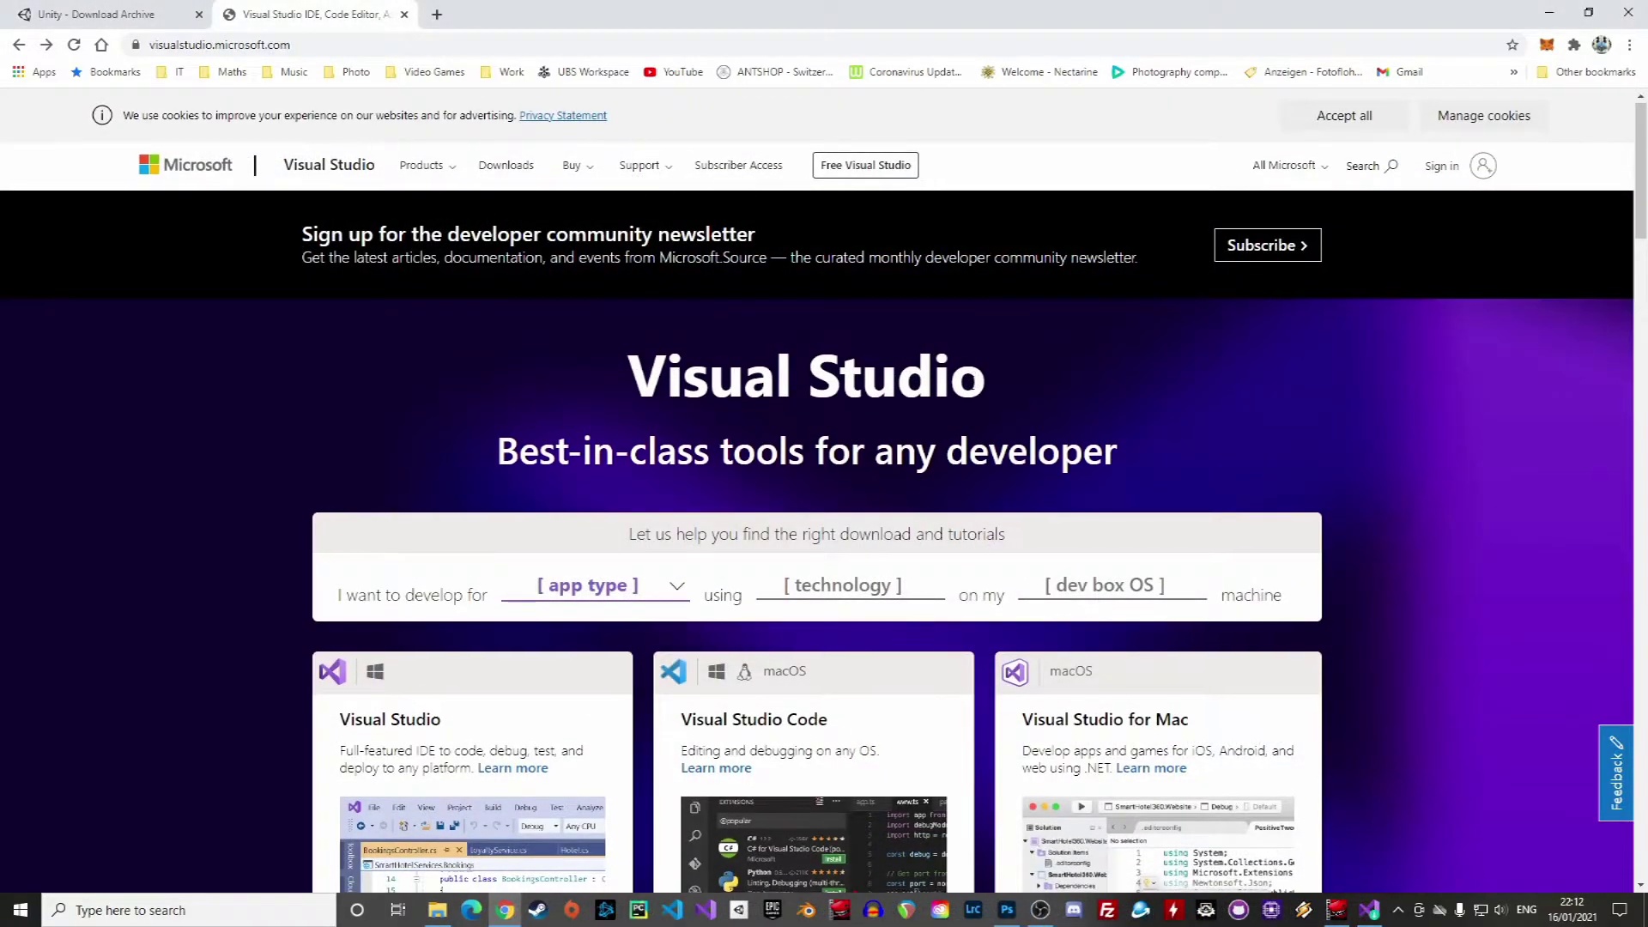
# - Download Visual Studio Community 2019 from visualstudio.microsoft.com
pyautogui.scroll(-4, 526, 601)
pyautogui.click(515, 634)
pyautogui.click(520, 673)
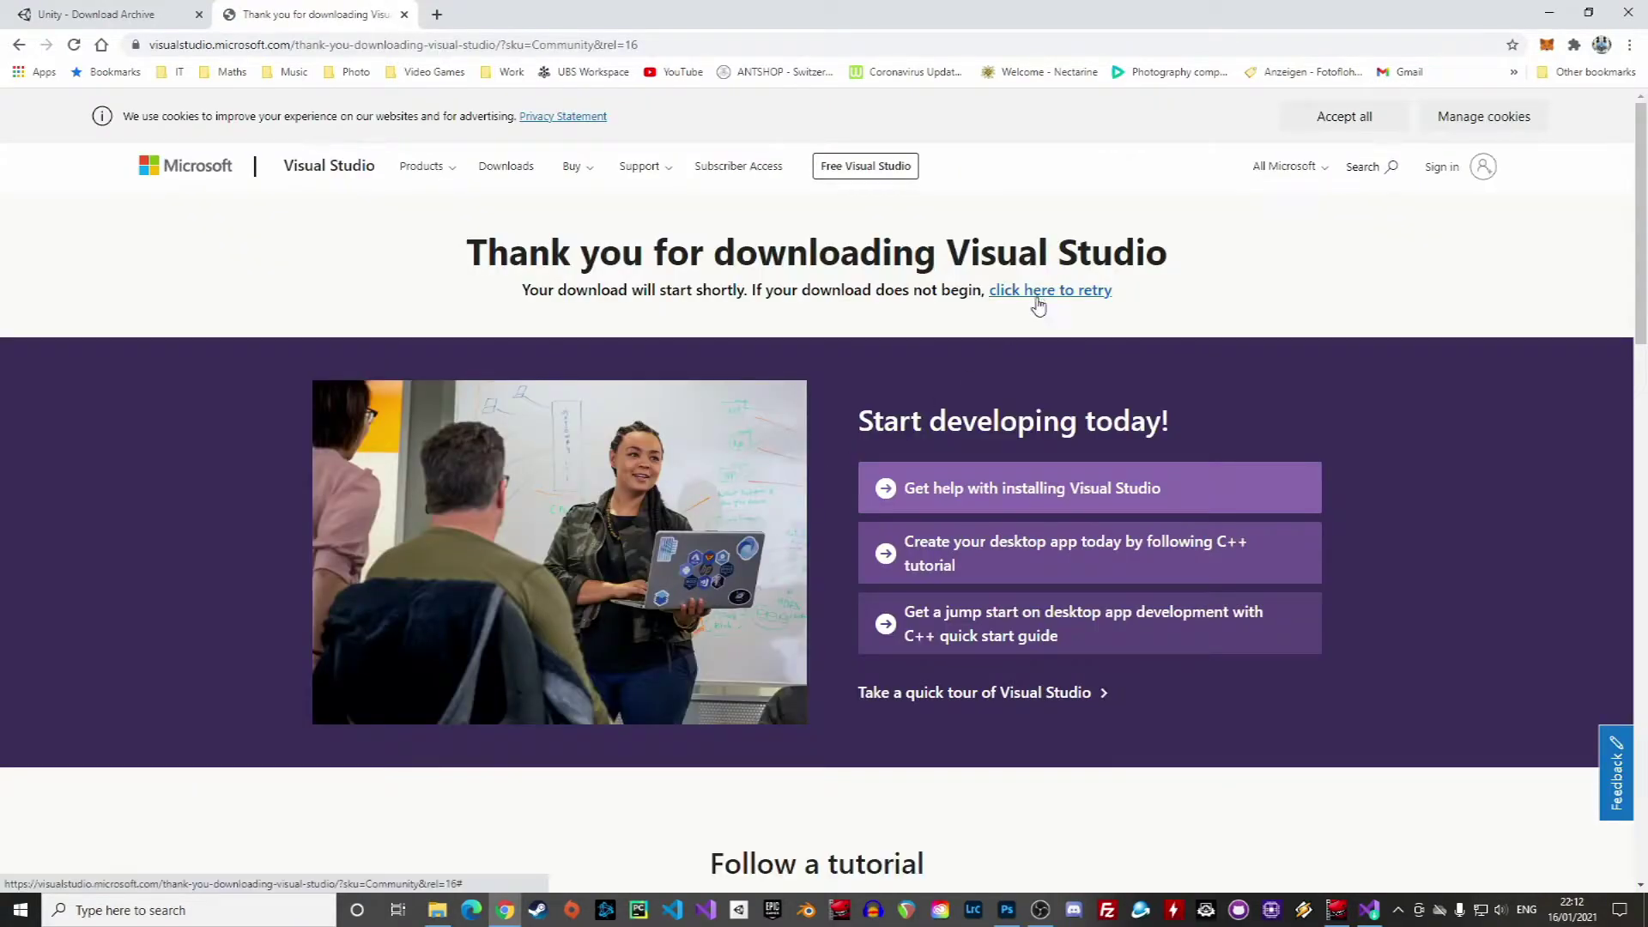
# - In Visual Studio Installer, modify Community 2019 to view its workload list
pyautogui.click(1257, 917)
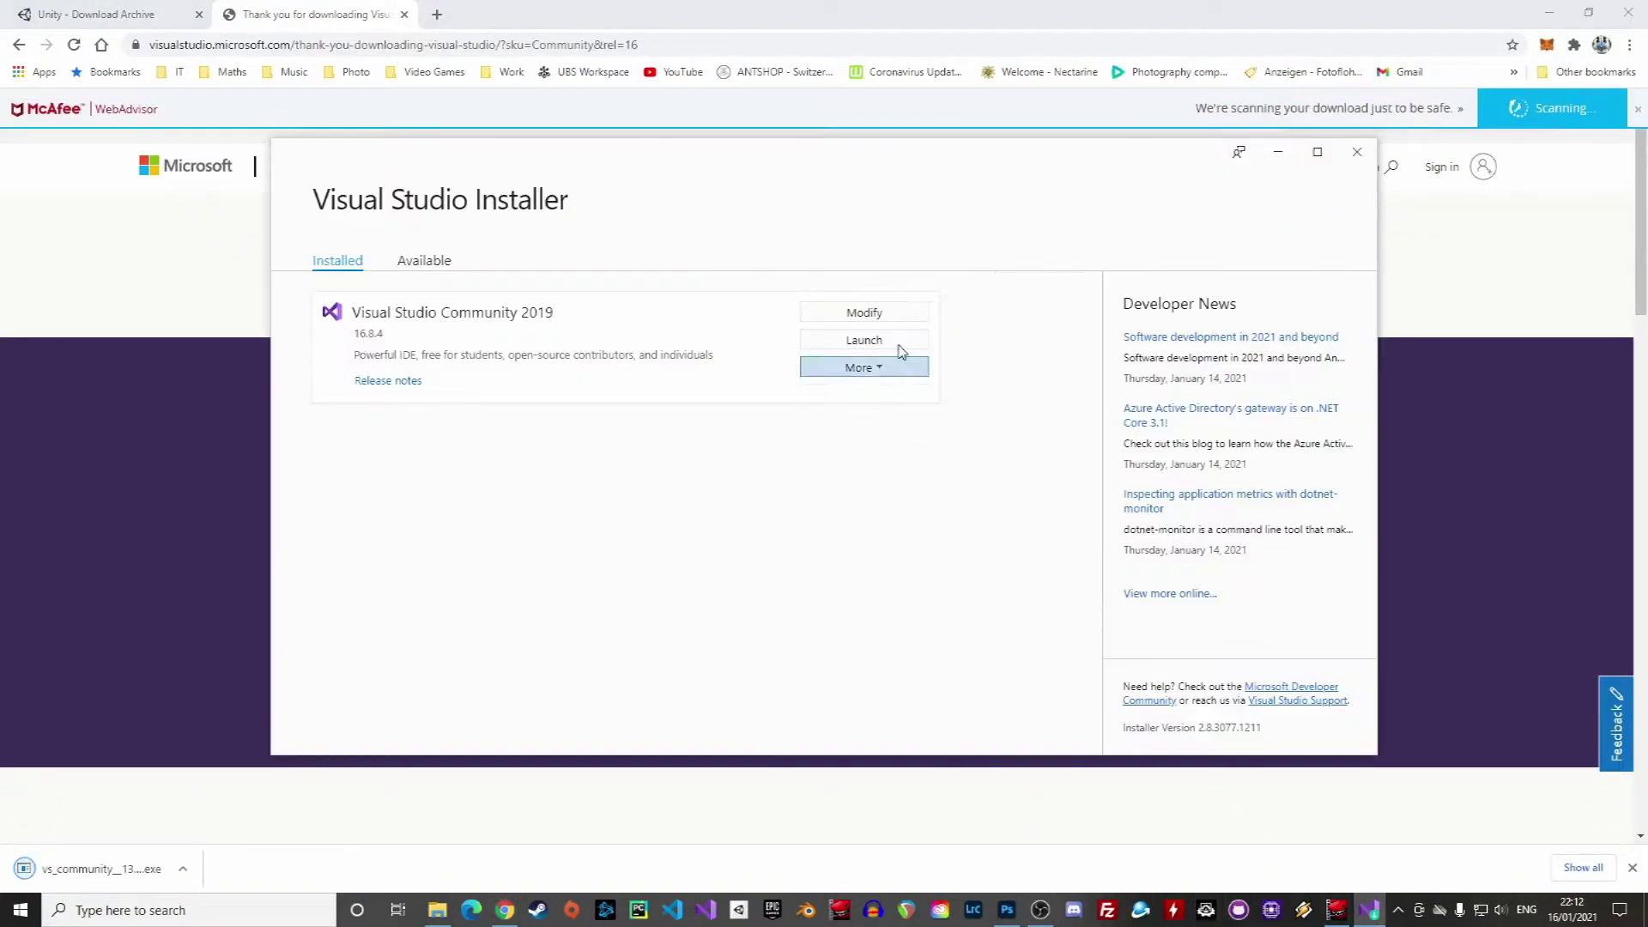
pyautogui.click(882, 313)
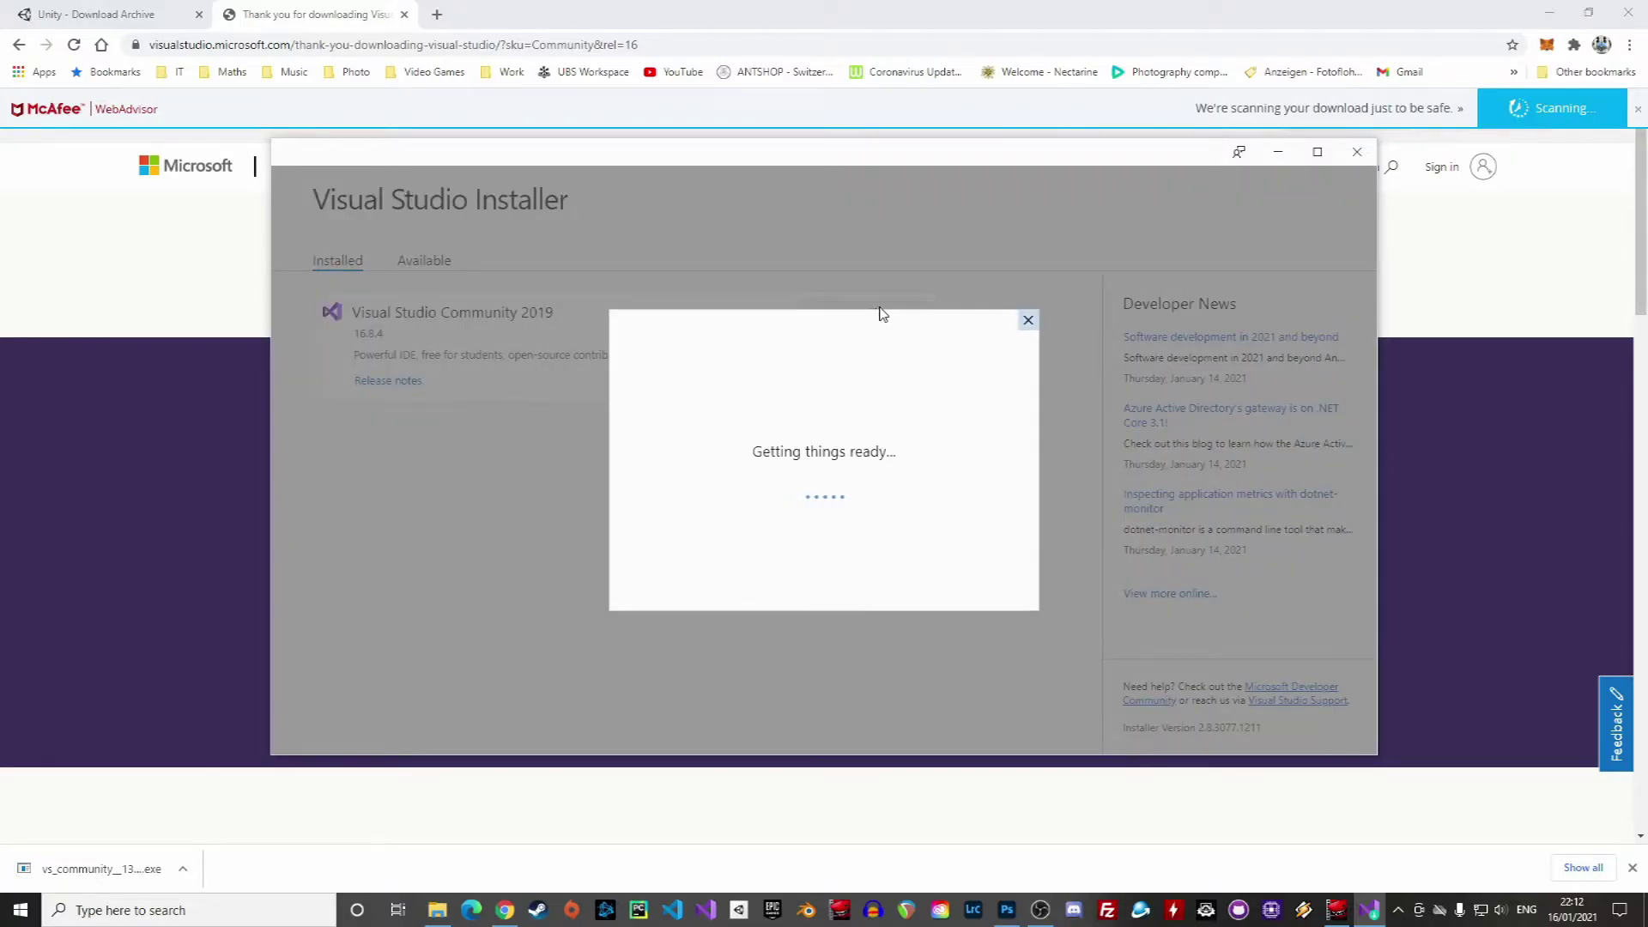
pyautogui.scroll(-5, 604, 515)
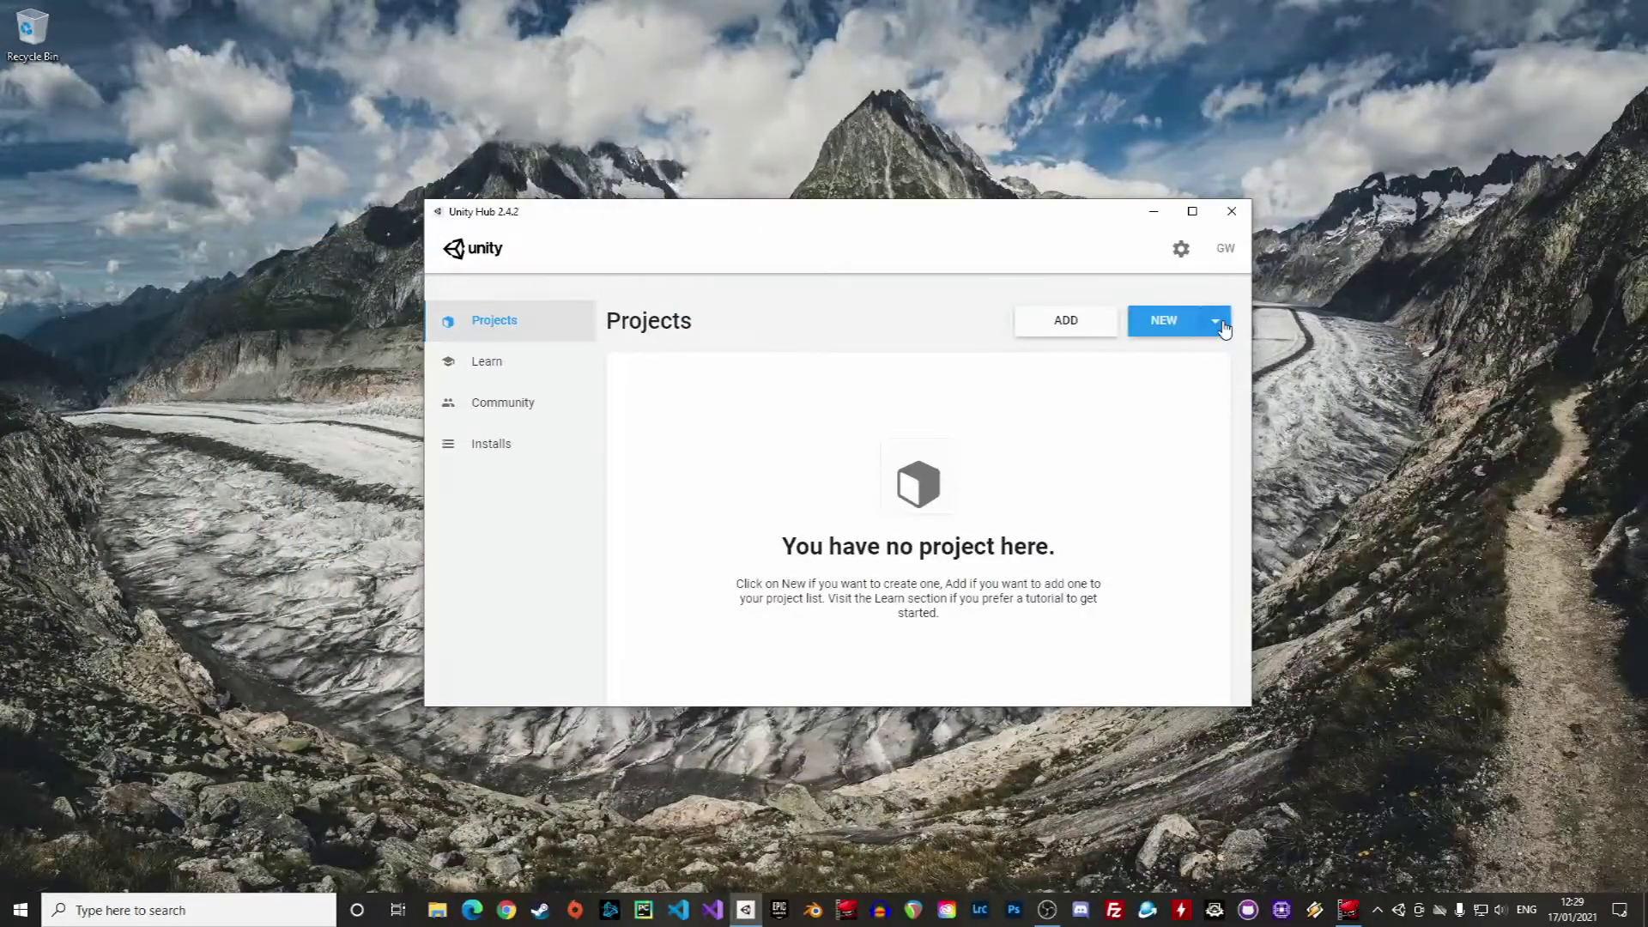
# - Start a Unity 2020.2.1f1 project named Tutorial1 and try the HDRP and URP templates
pyautogui.click(1216, 323)
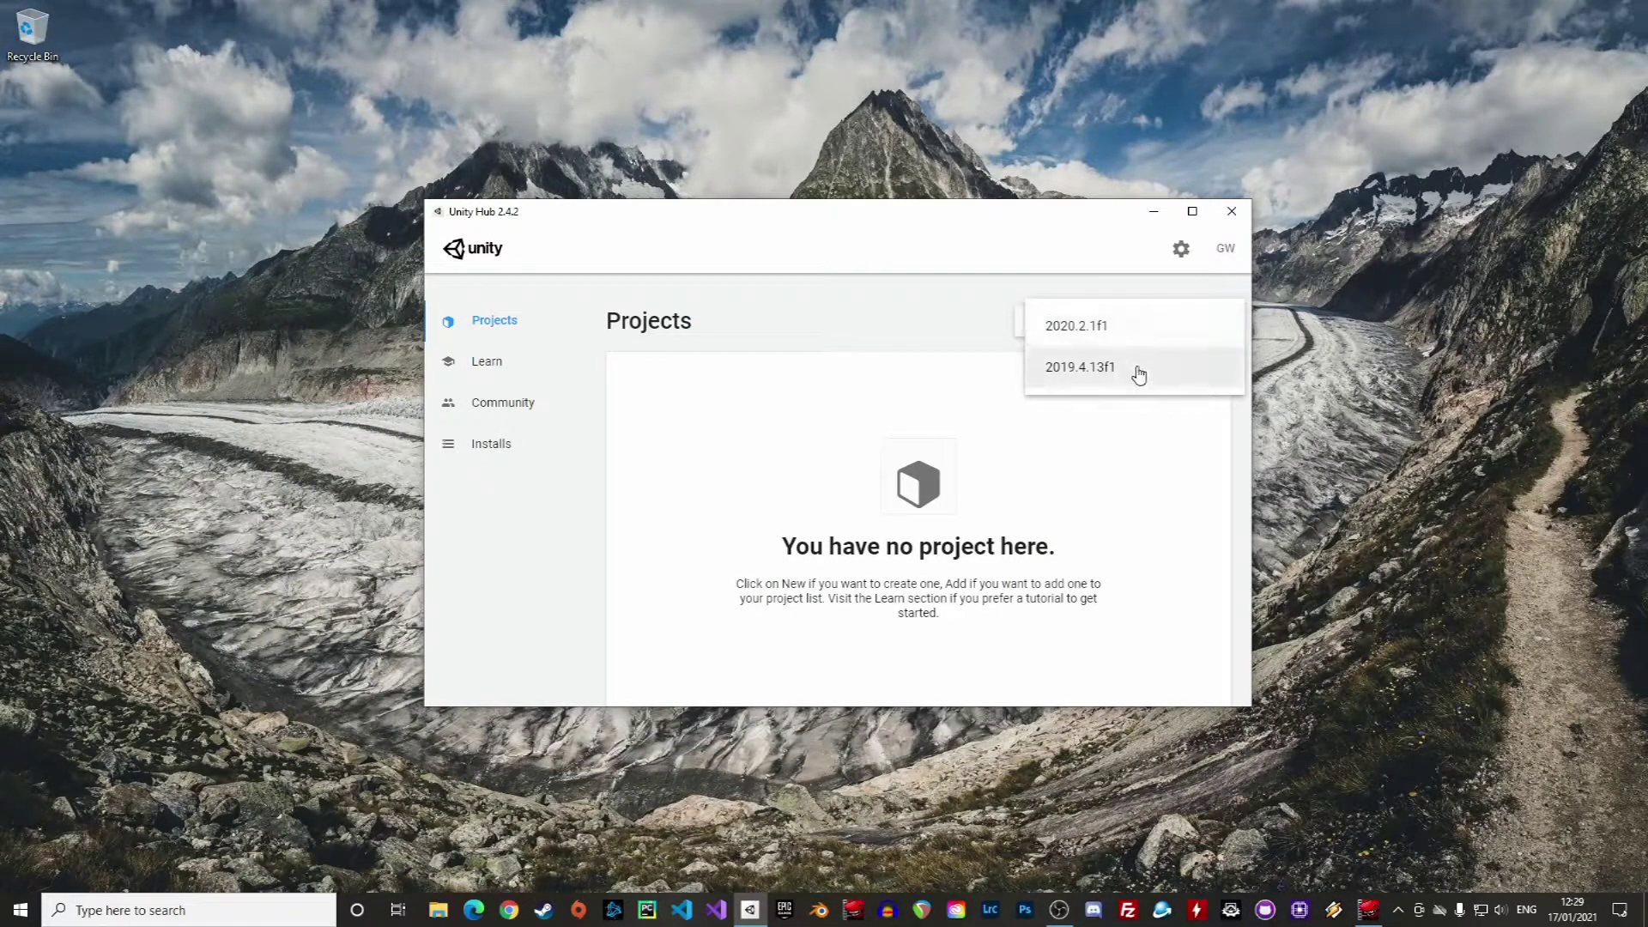
pyautogui.click(1077, 326)
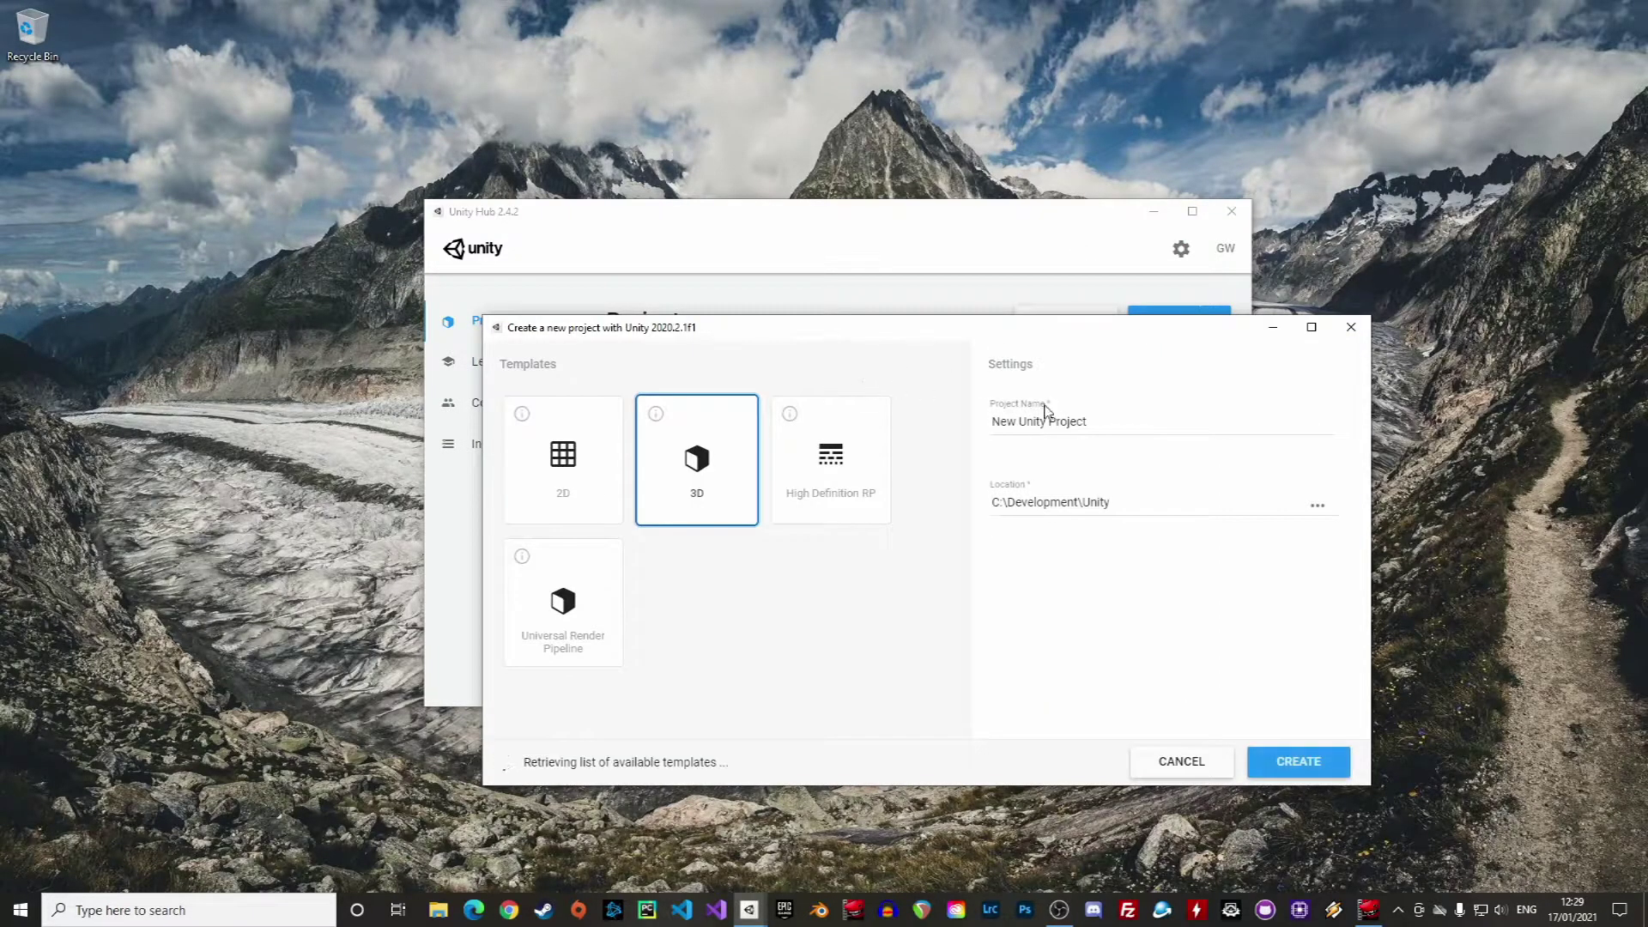
pyautogui.moveTo(1095, 431); pyautogui.dragTo(977, 440)
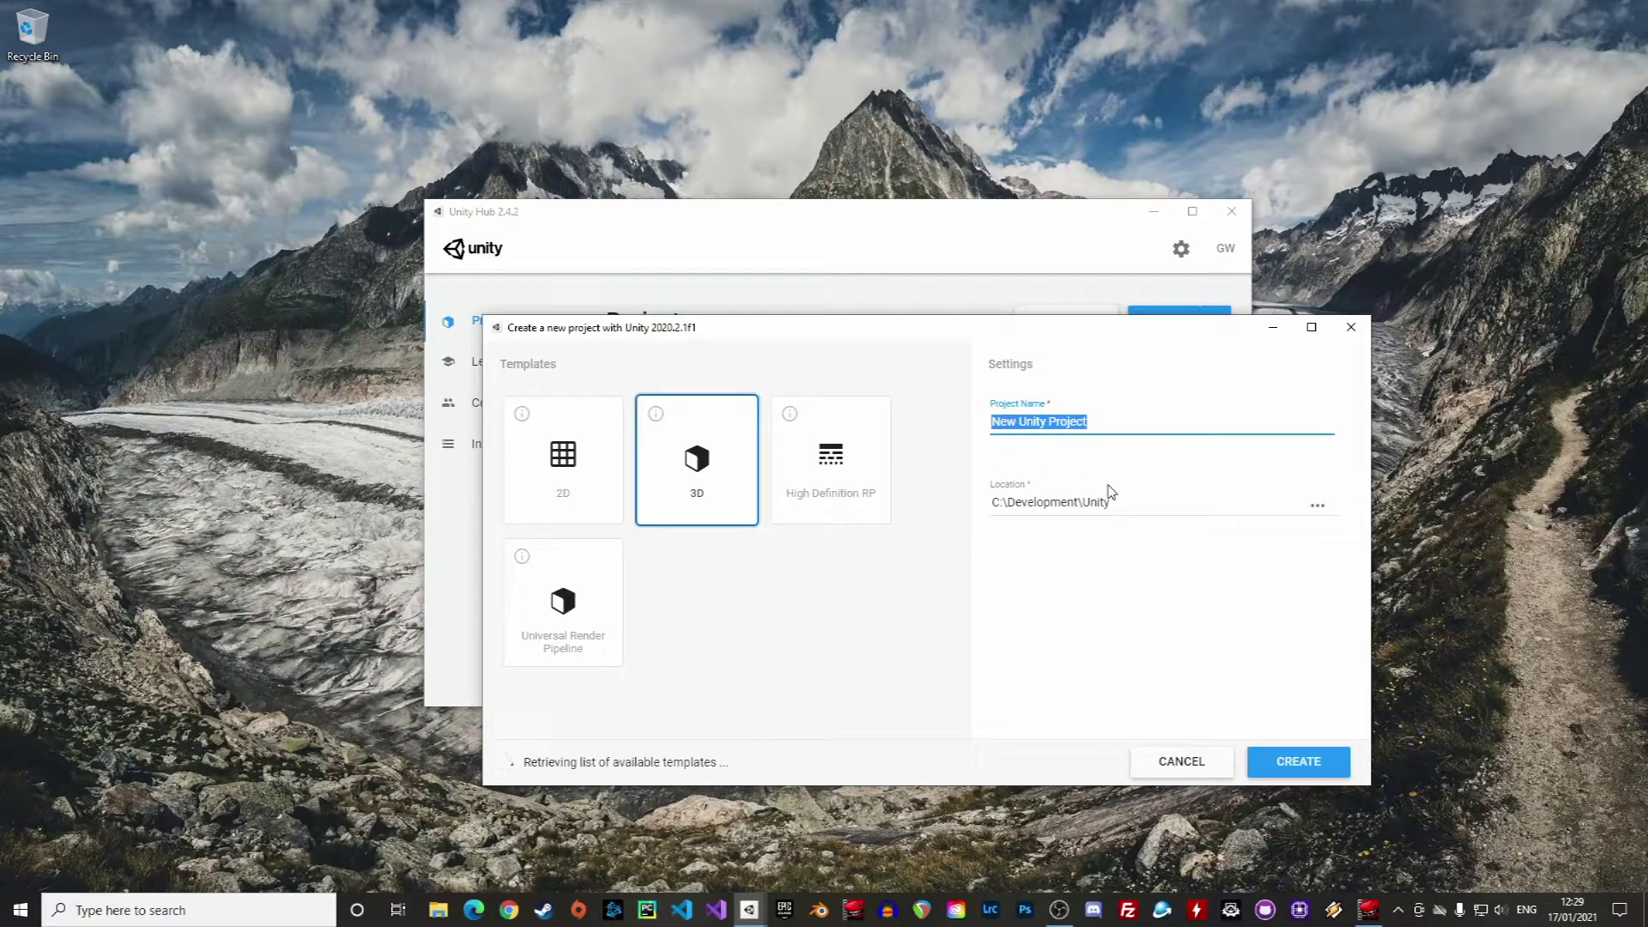
pyautogui.write('Tutorial1')
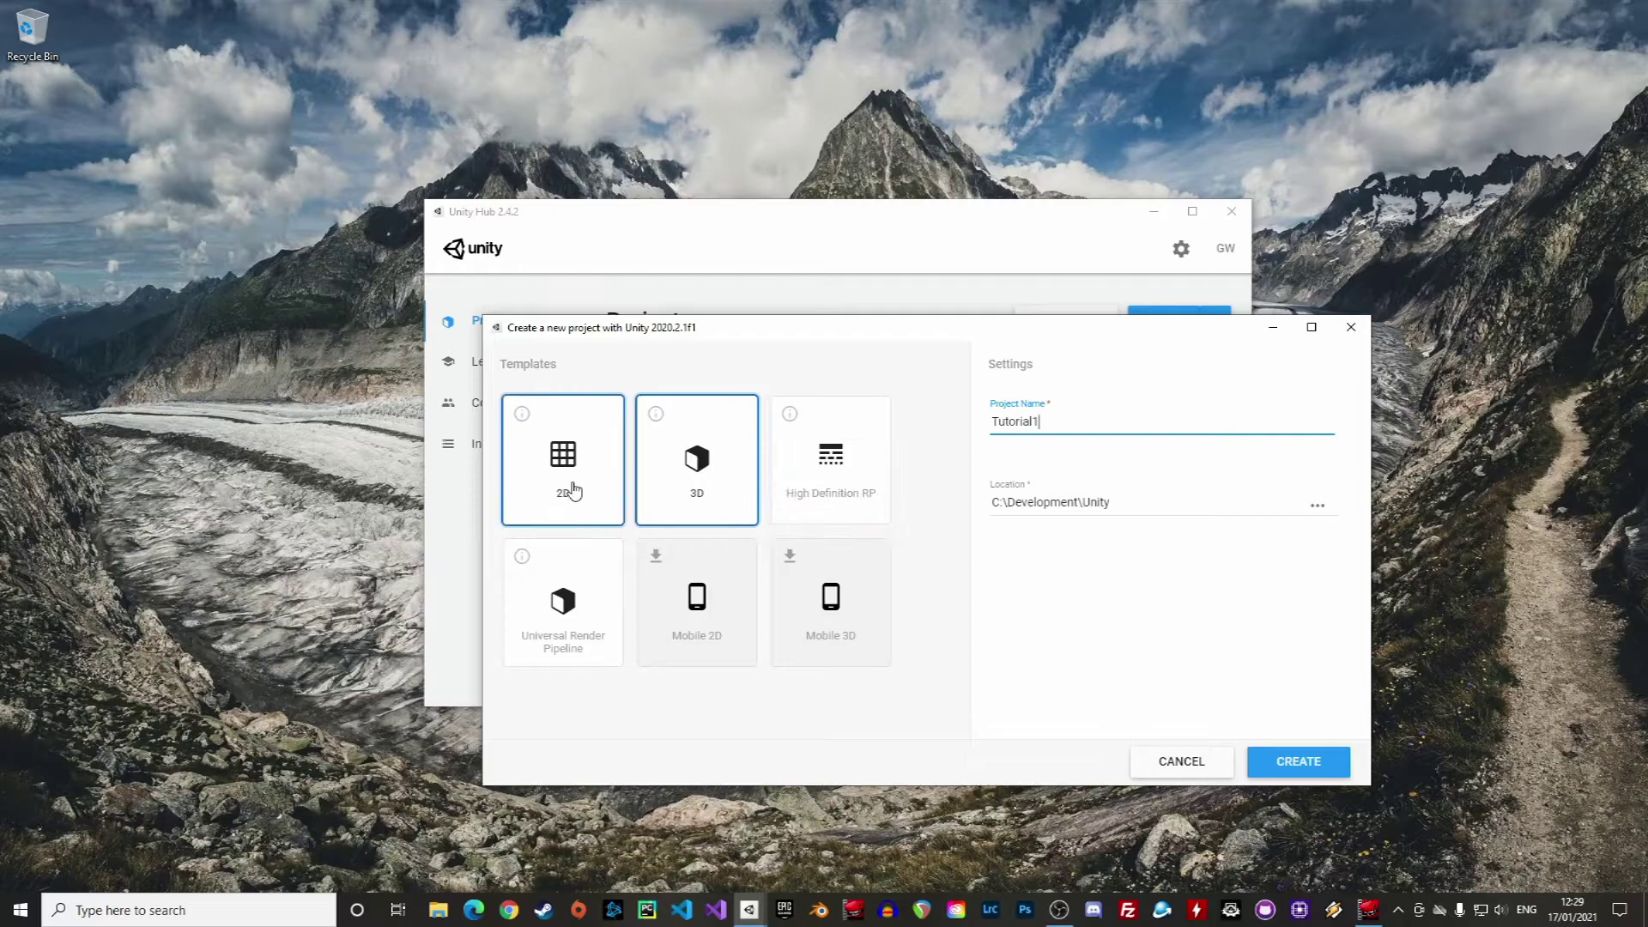
pyautogui.click(697, 480)
pyautogui.click(819, 477)
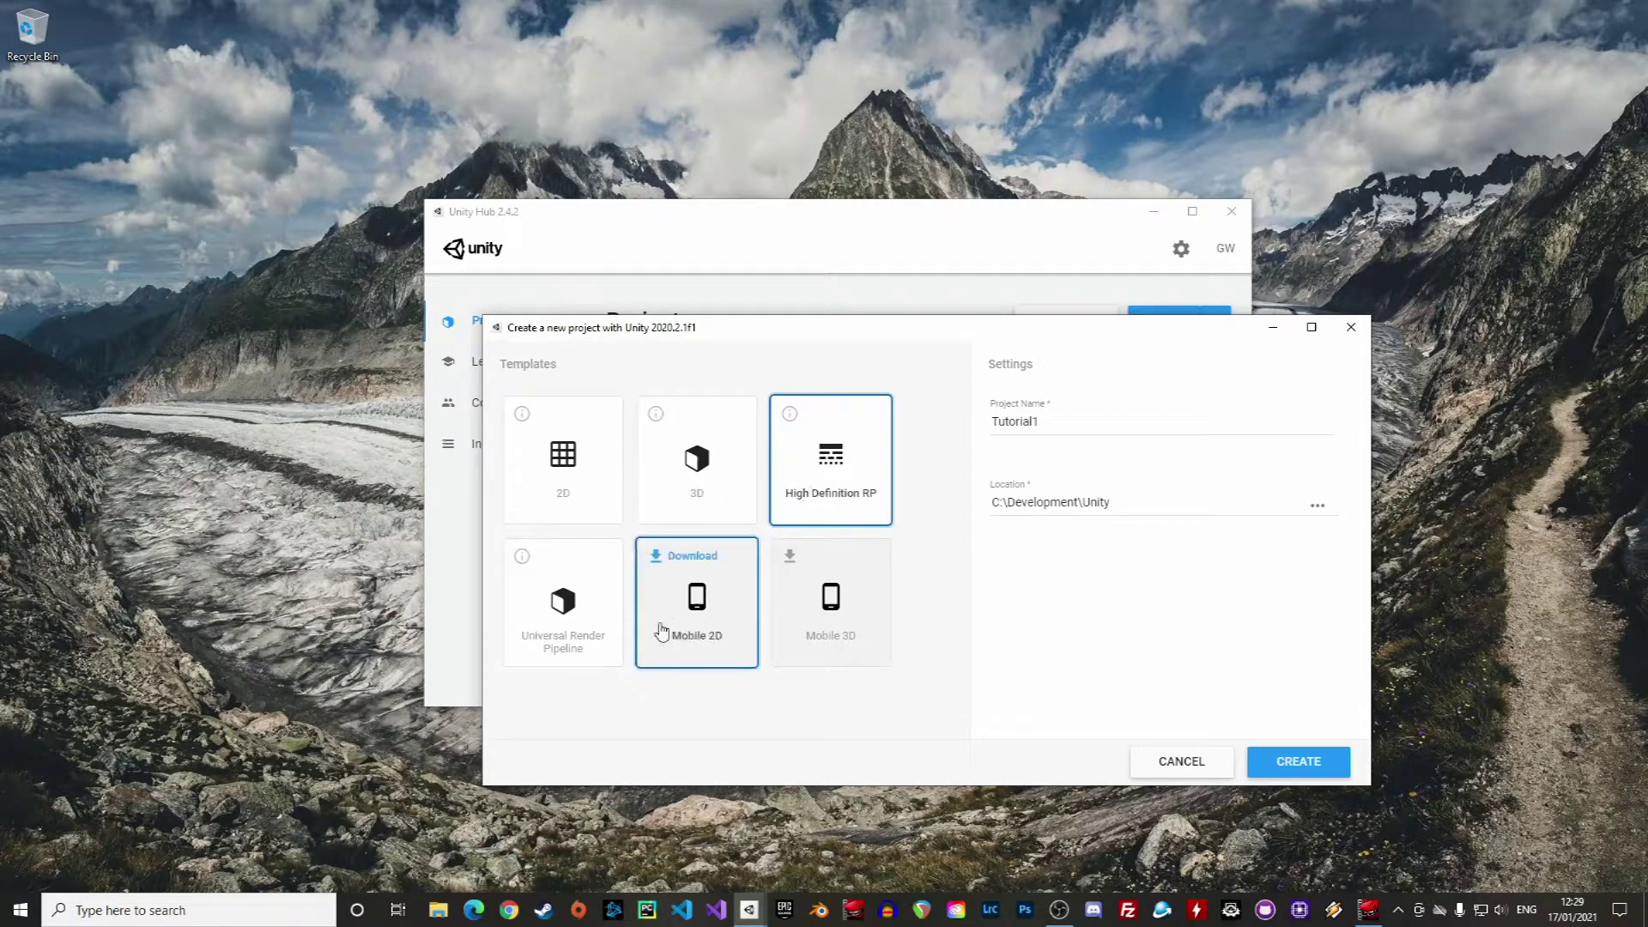
pyautogui.click(577, 656)
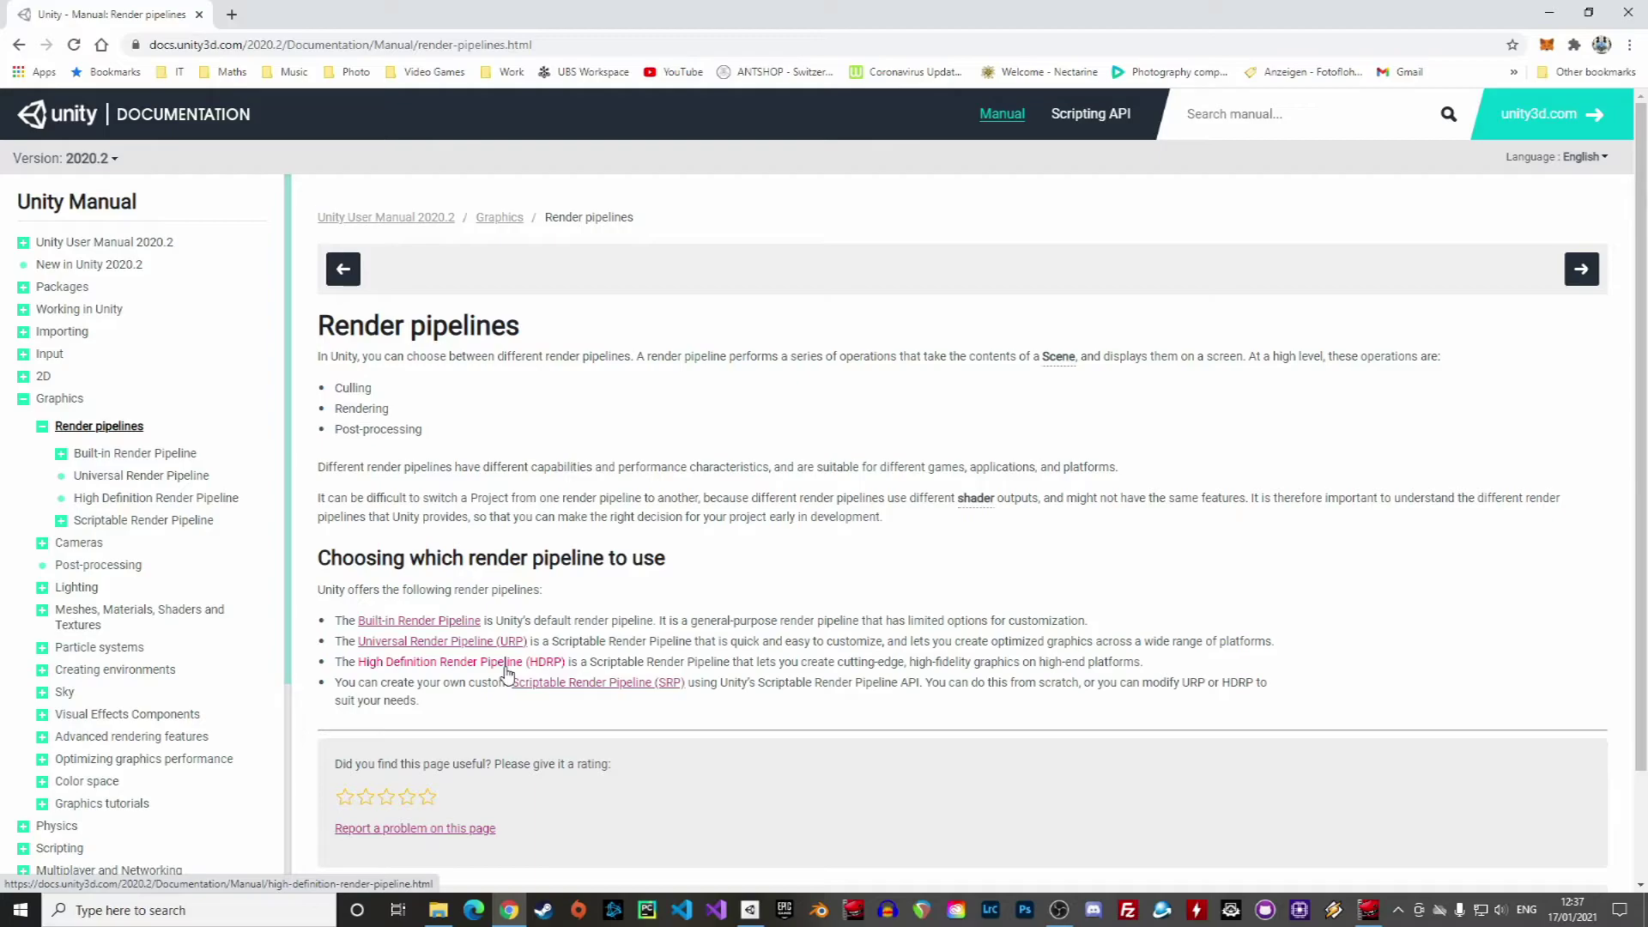
# - Open the Scriptable Render Pipeline manual page from the sidebar and scroll through it
pyautogui.click(156, 520)
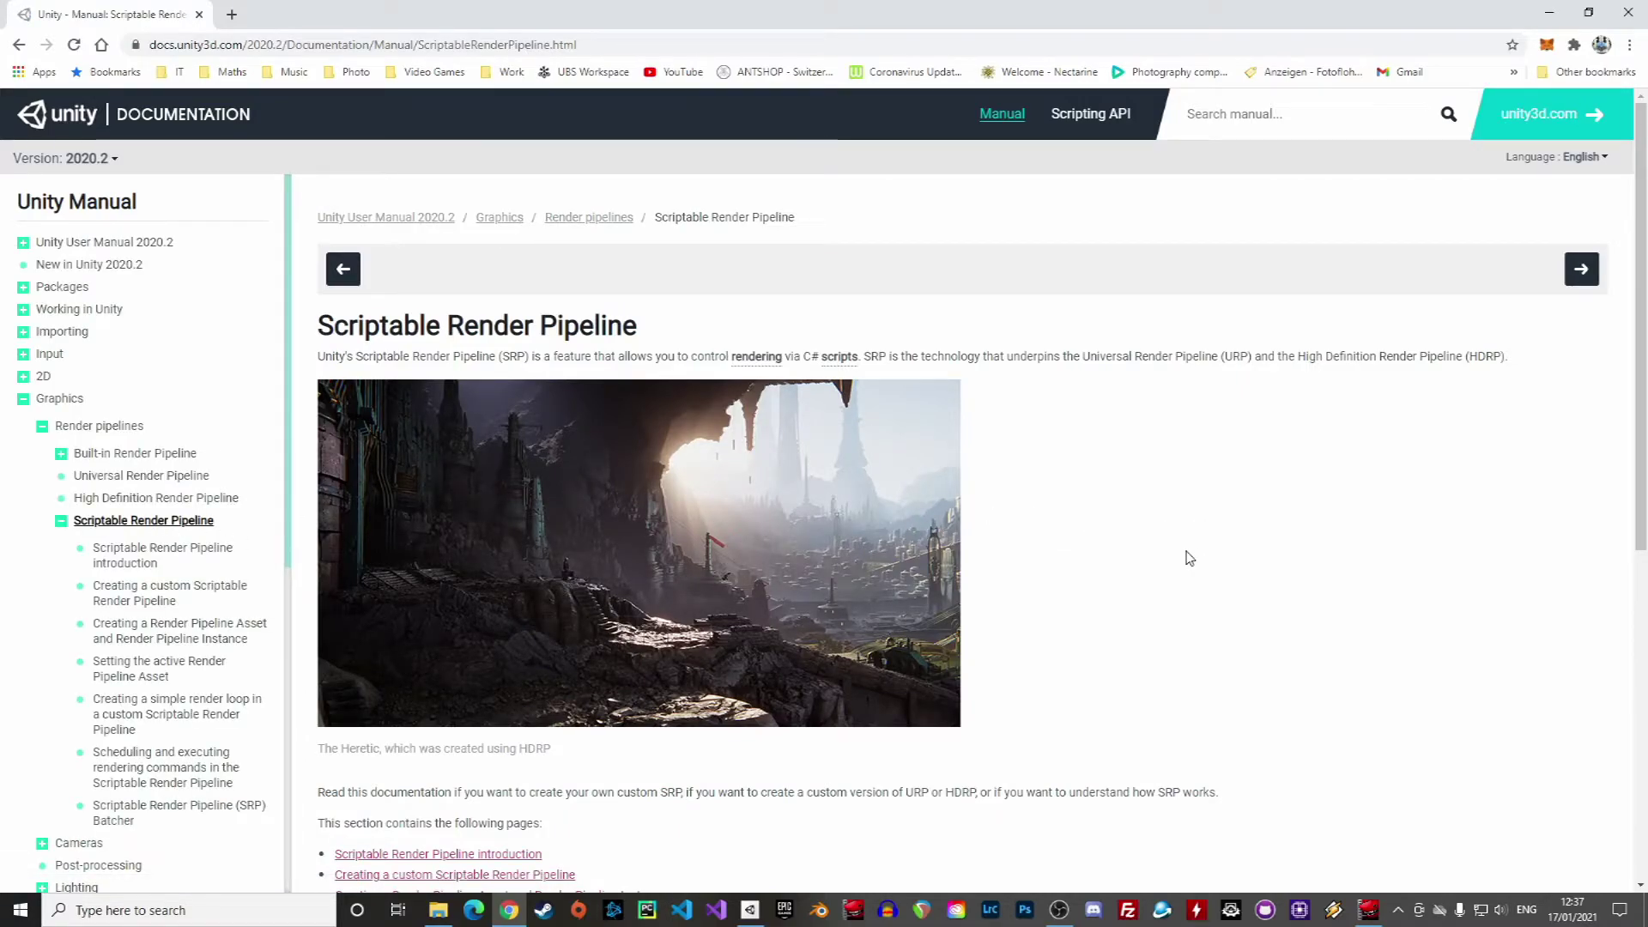
pyautogui.scroll(-2, 1189, 558)
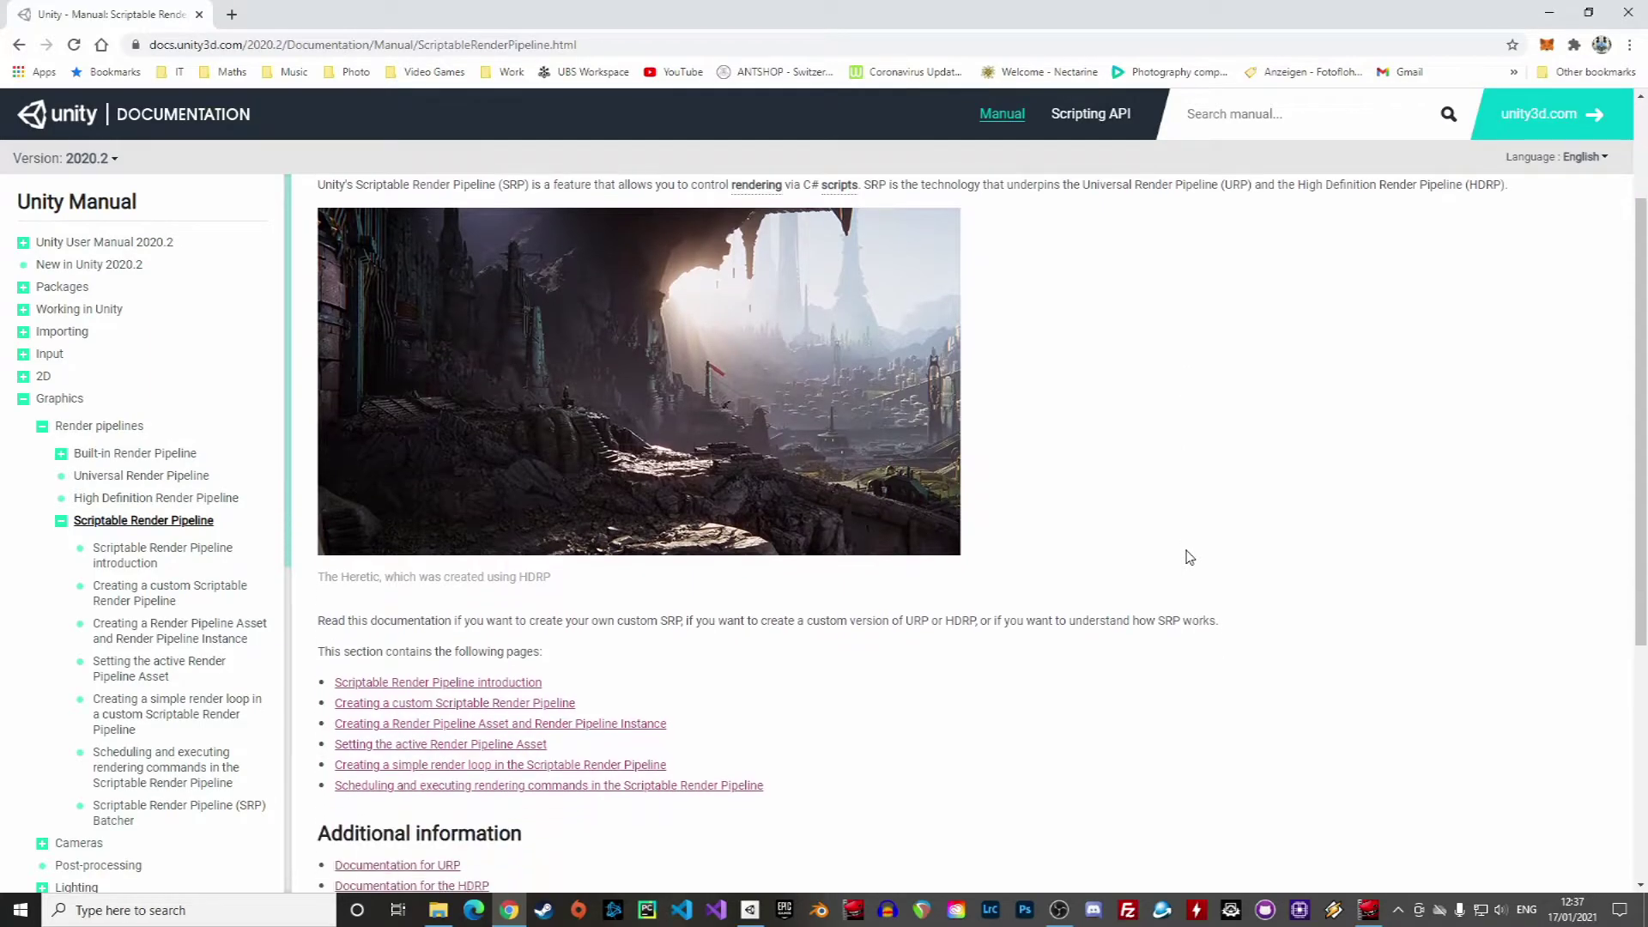
pyautogui.scroll(-1, 1189, 558)
pyautogui.scroll(2, 1185, 556)
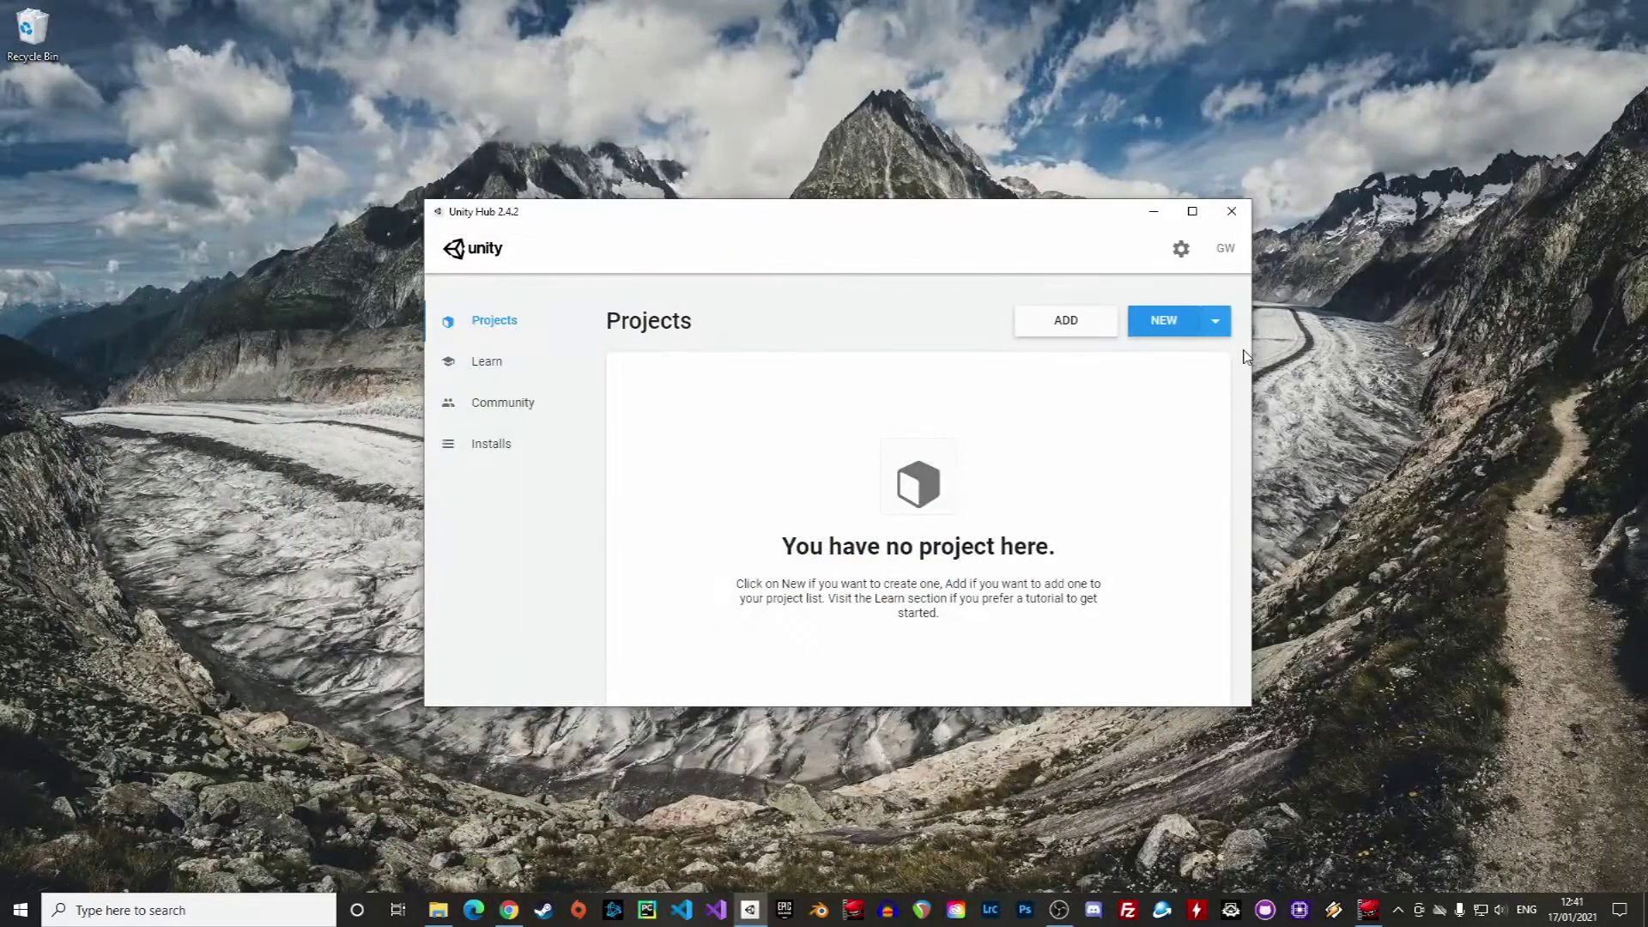
# - Start a new 3D project and replace the project name with Tutorial1
pyautogui.click(1180, 329)
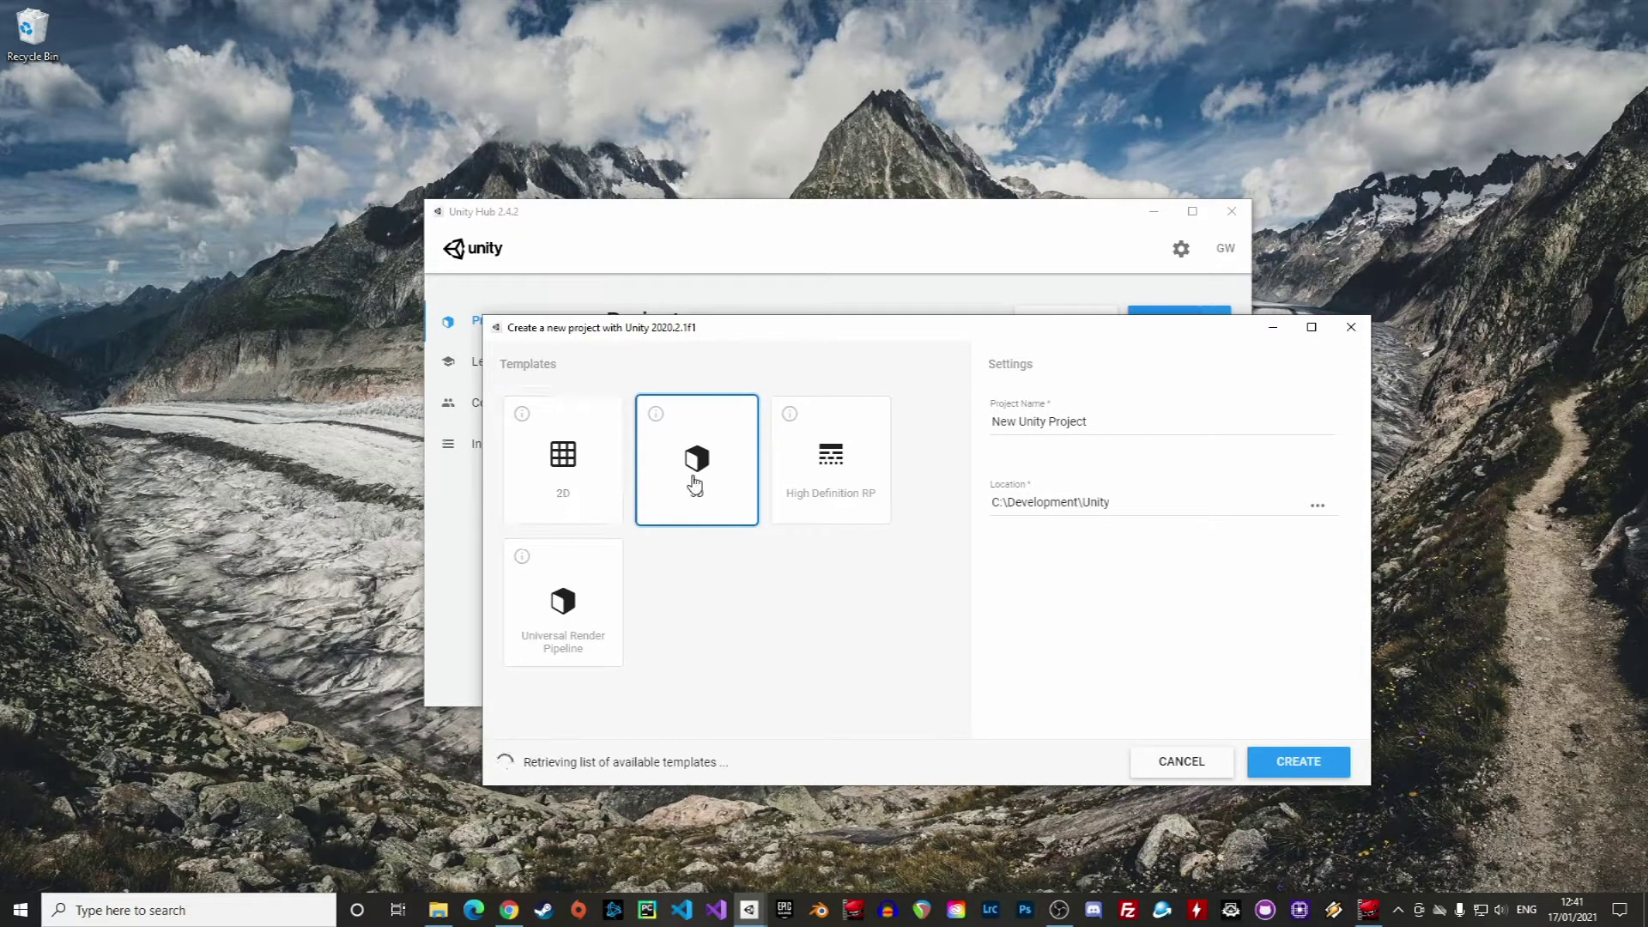
pyautogui.click(1122, 423)
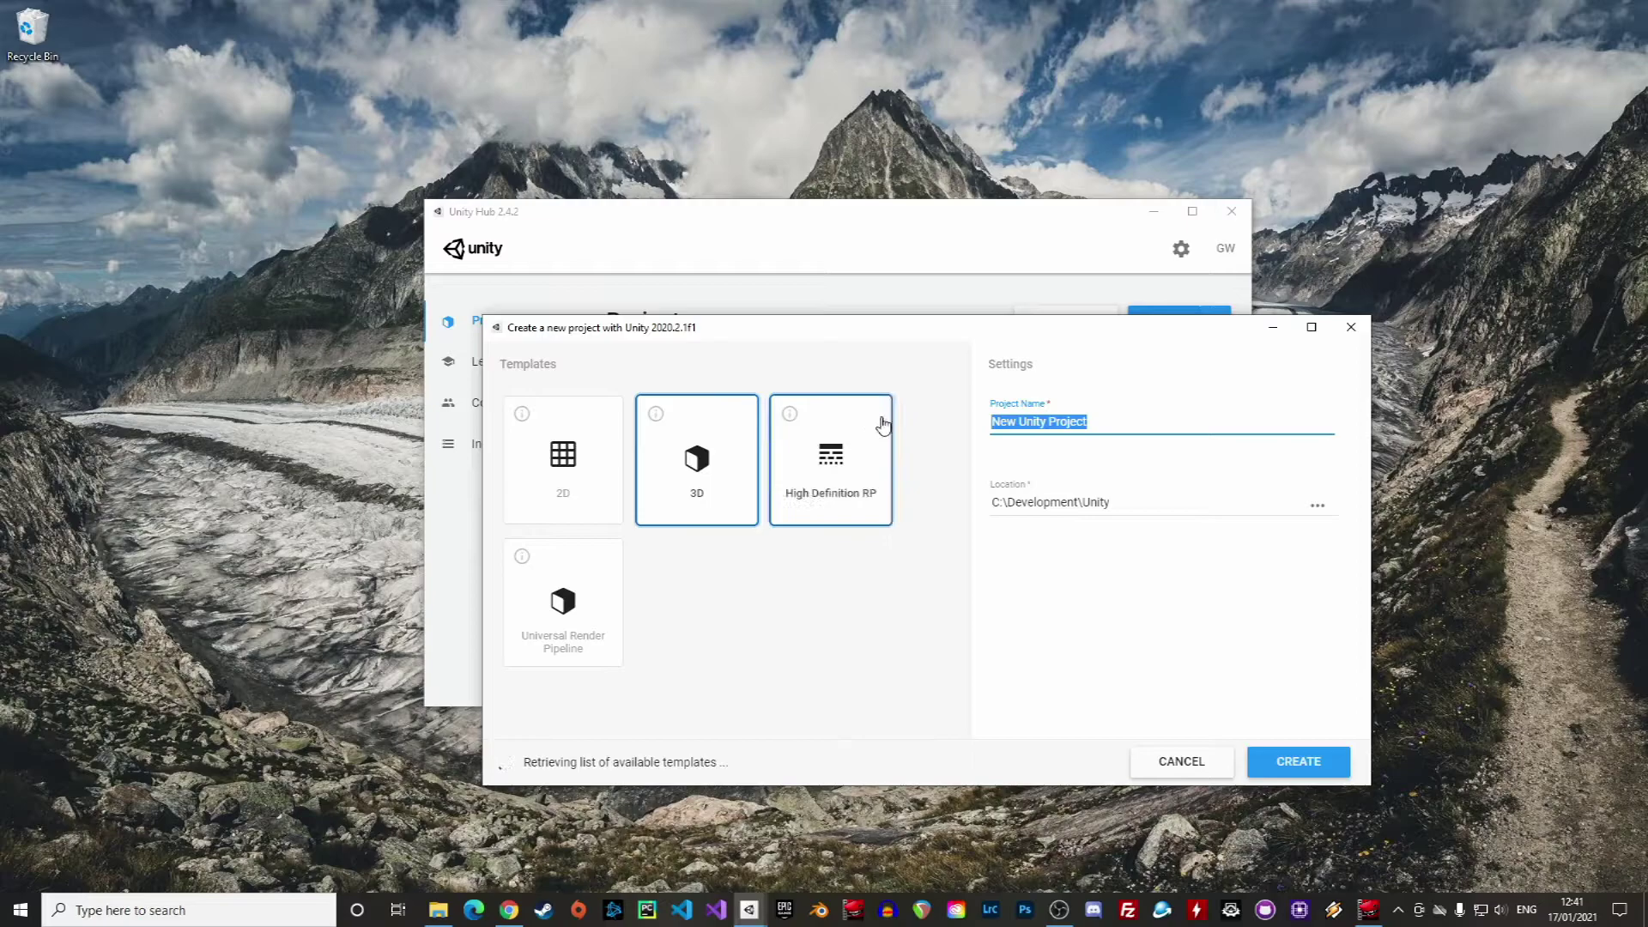
pyautogui.write('Tutorial1')
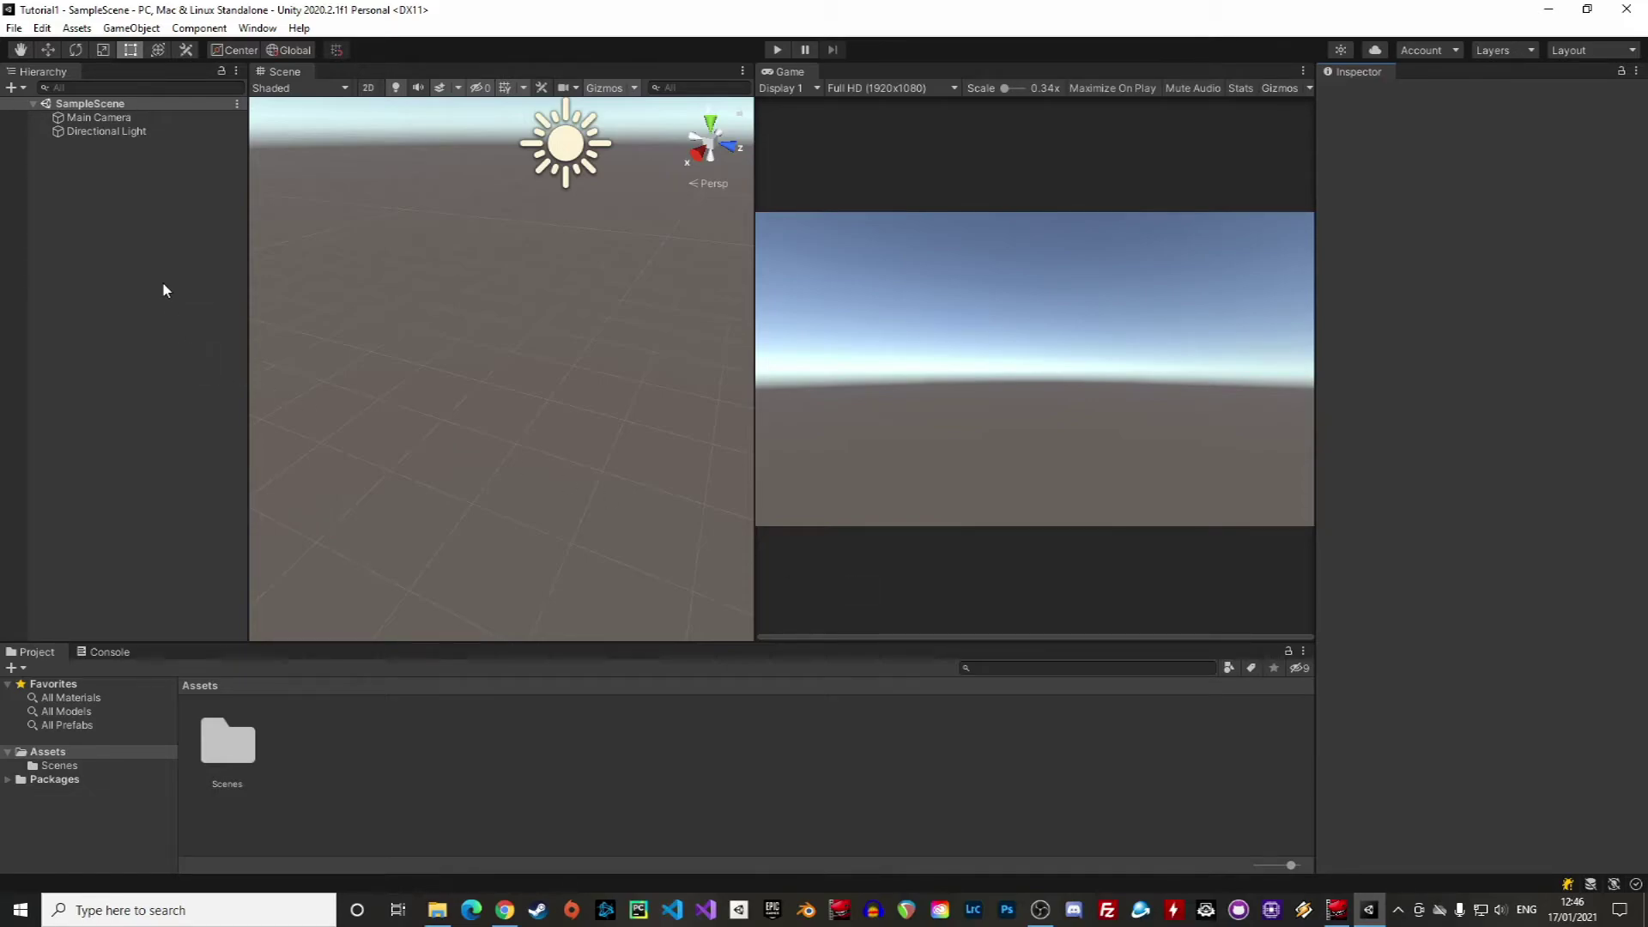
# - Inspect the Main Camera and Directional Light settings from the Hierarchy
pyautogui.click(120, 119)
pyautogui.click(121, 131)
pyautogui.click(131, 120)
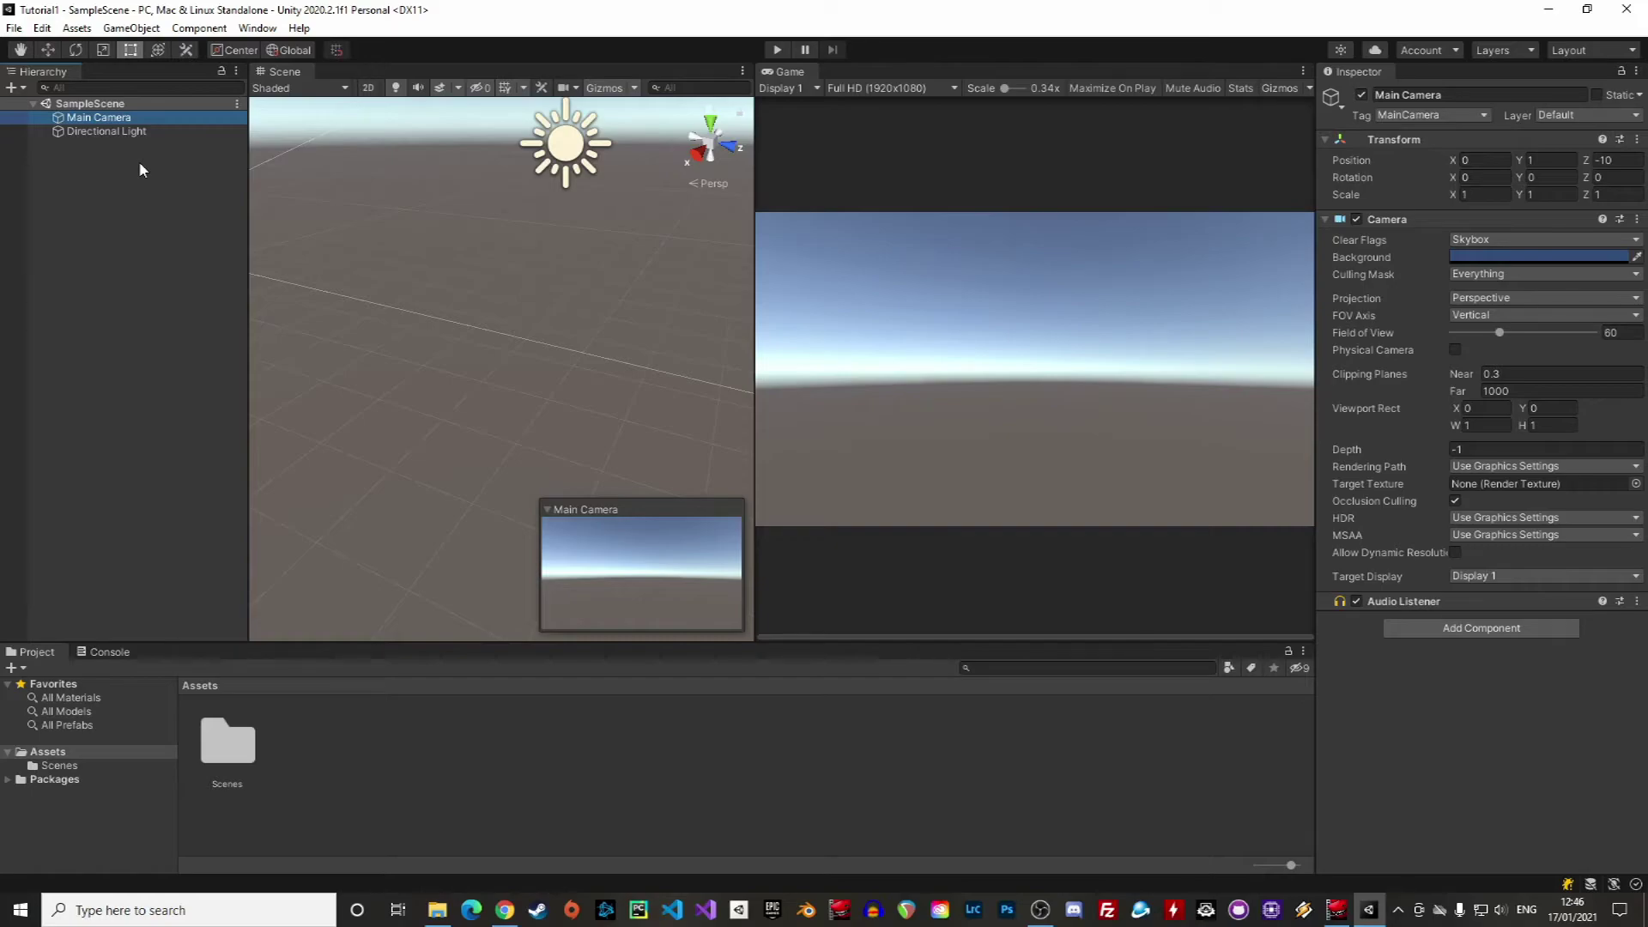
# - Add a Cube 3D object to SampleScene from the Hierarchy context menu
pyautogui.rightClick(119, 194)
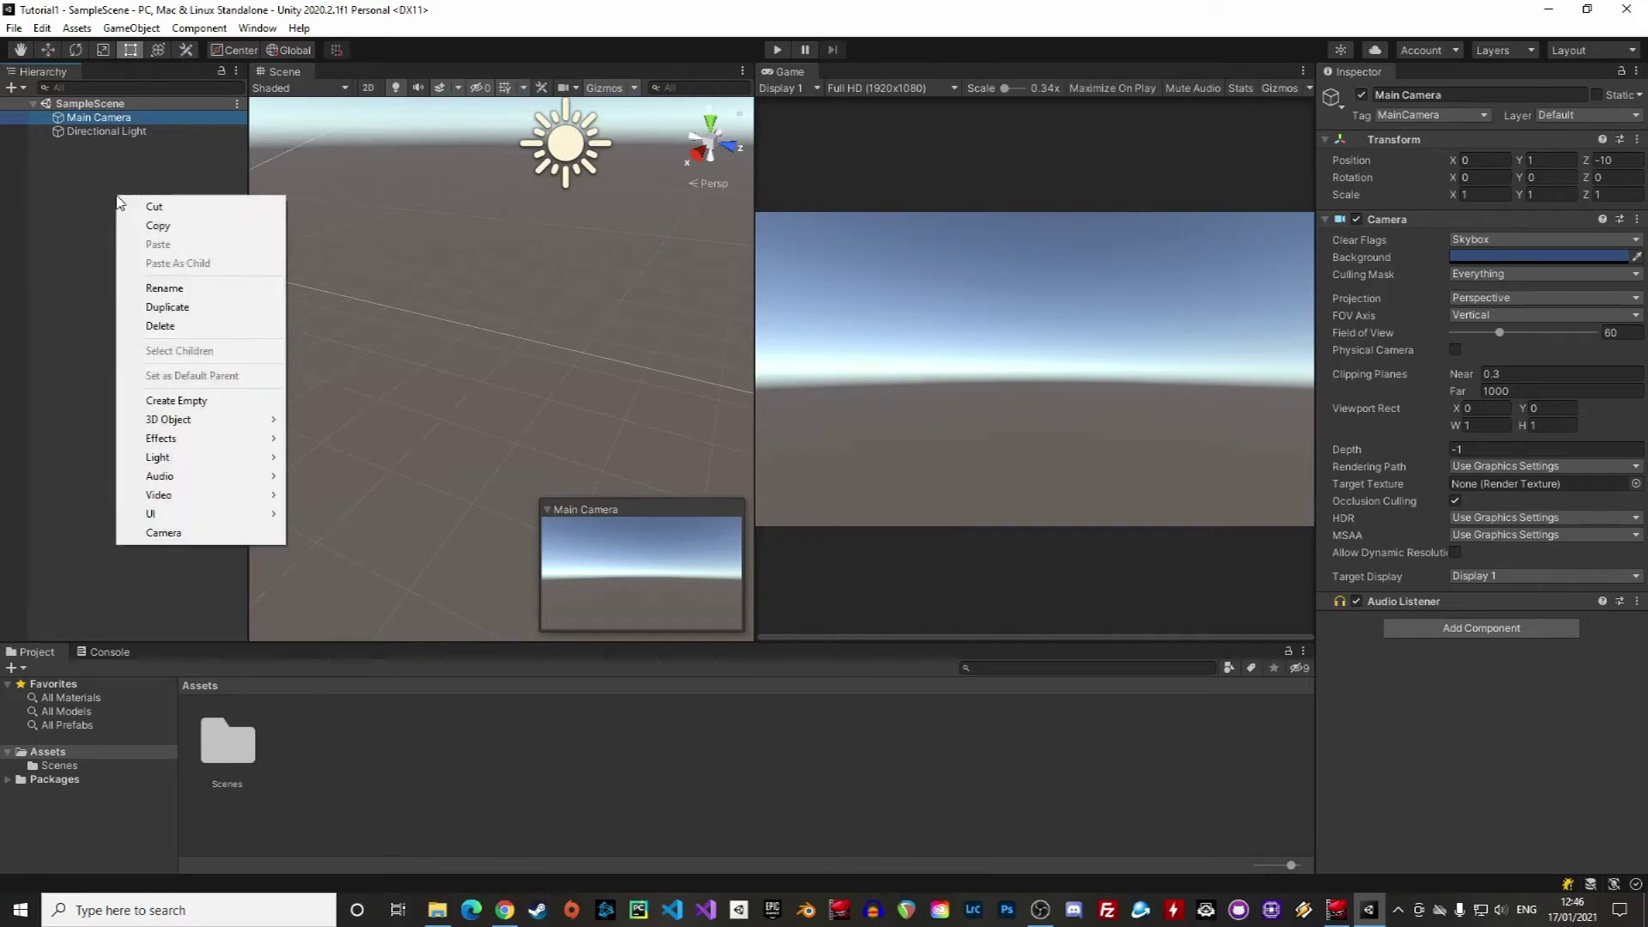
pyautogui.moveTo(203, 423)
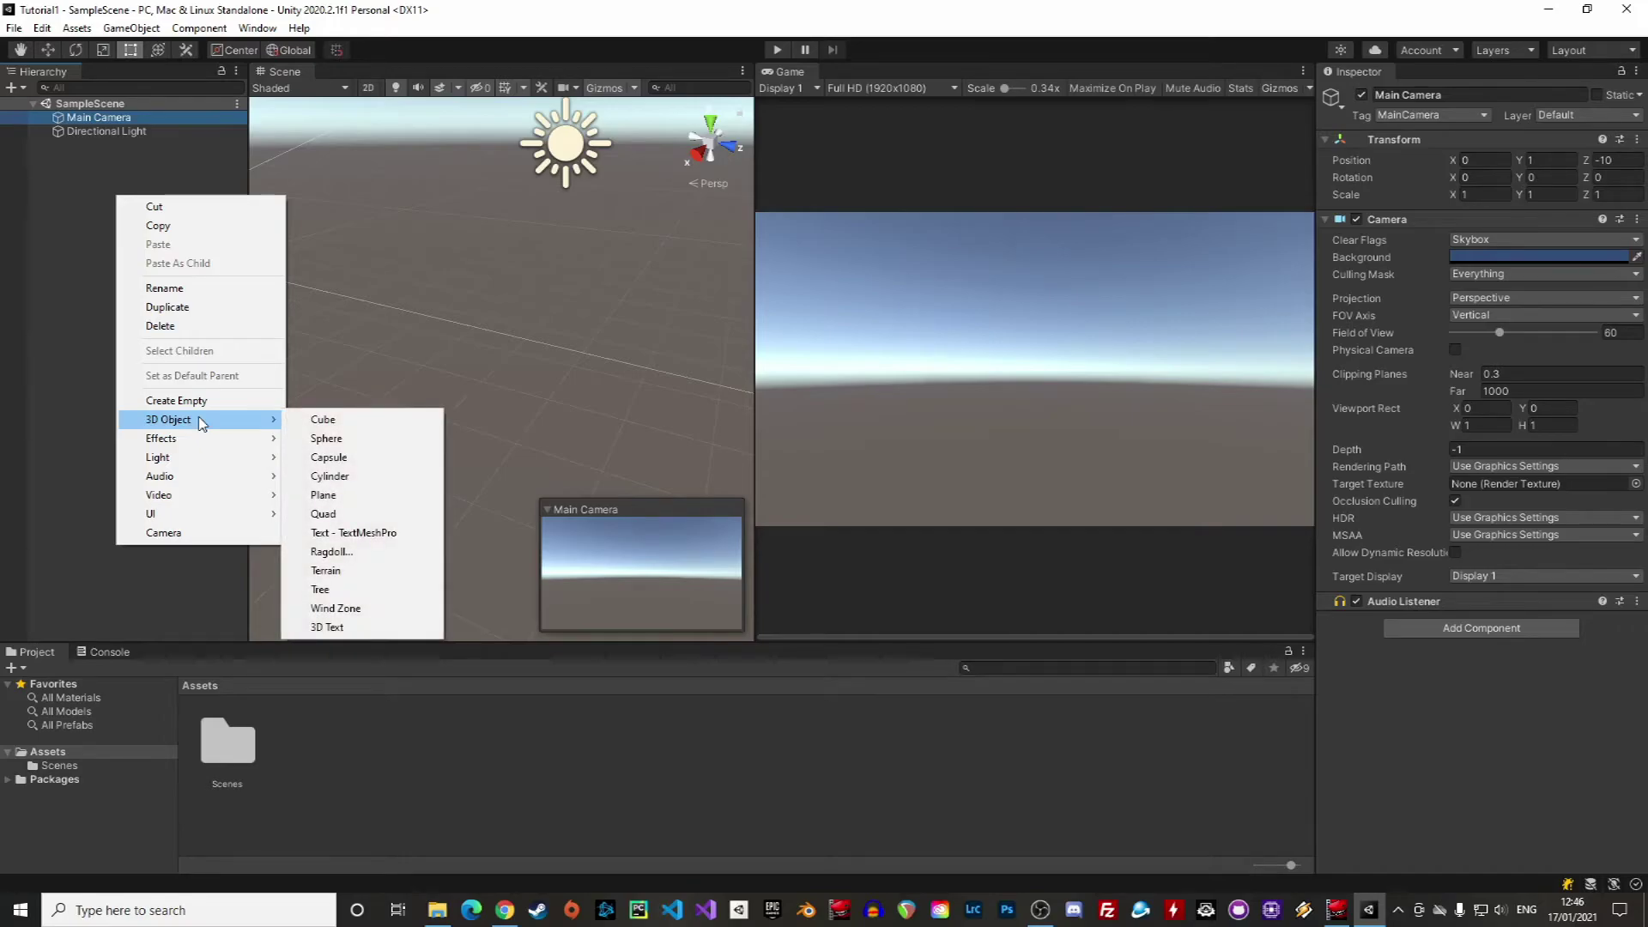
pyautogui.click(352, 419)
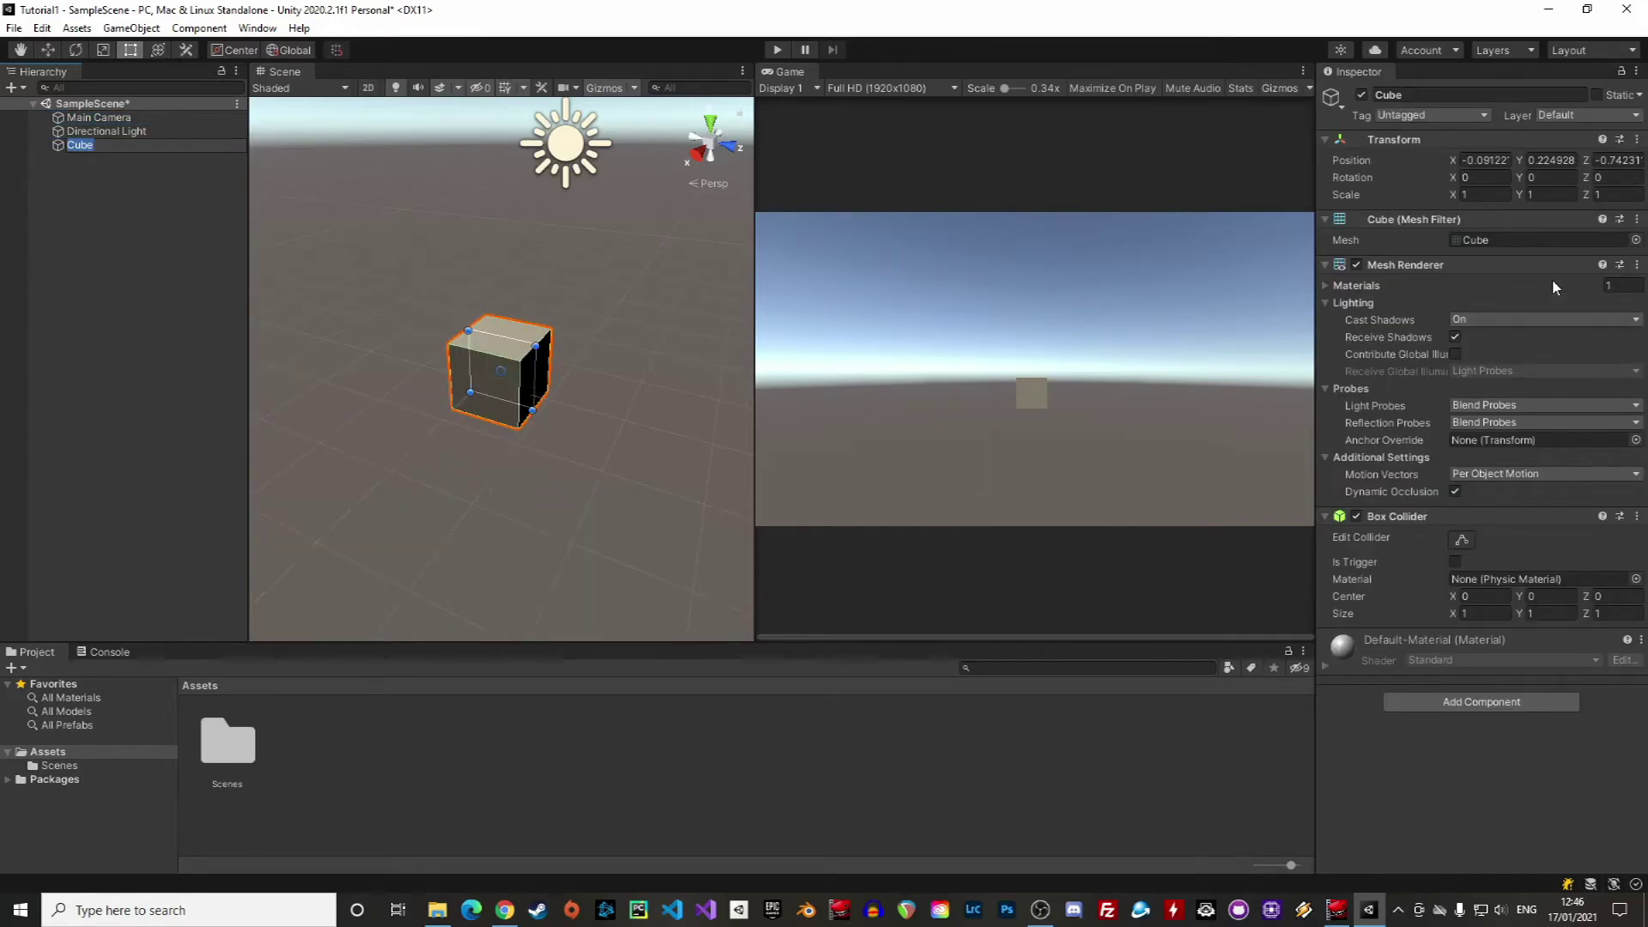
pyautogui.click(1363, 74)
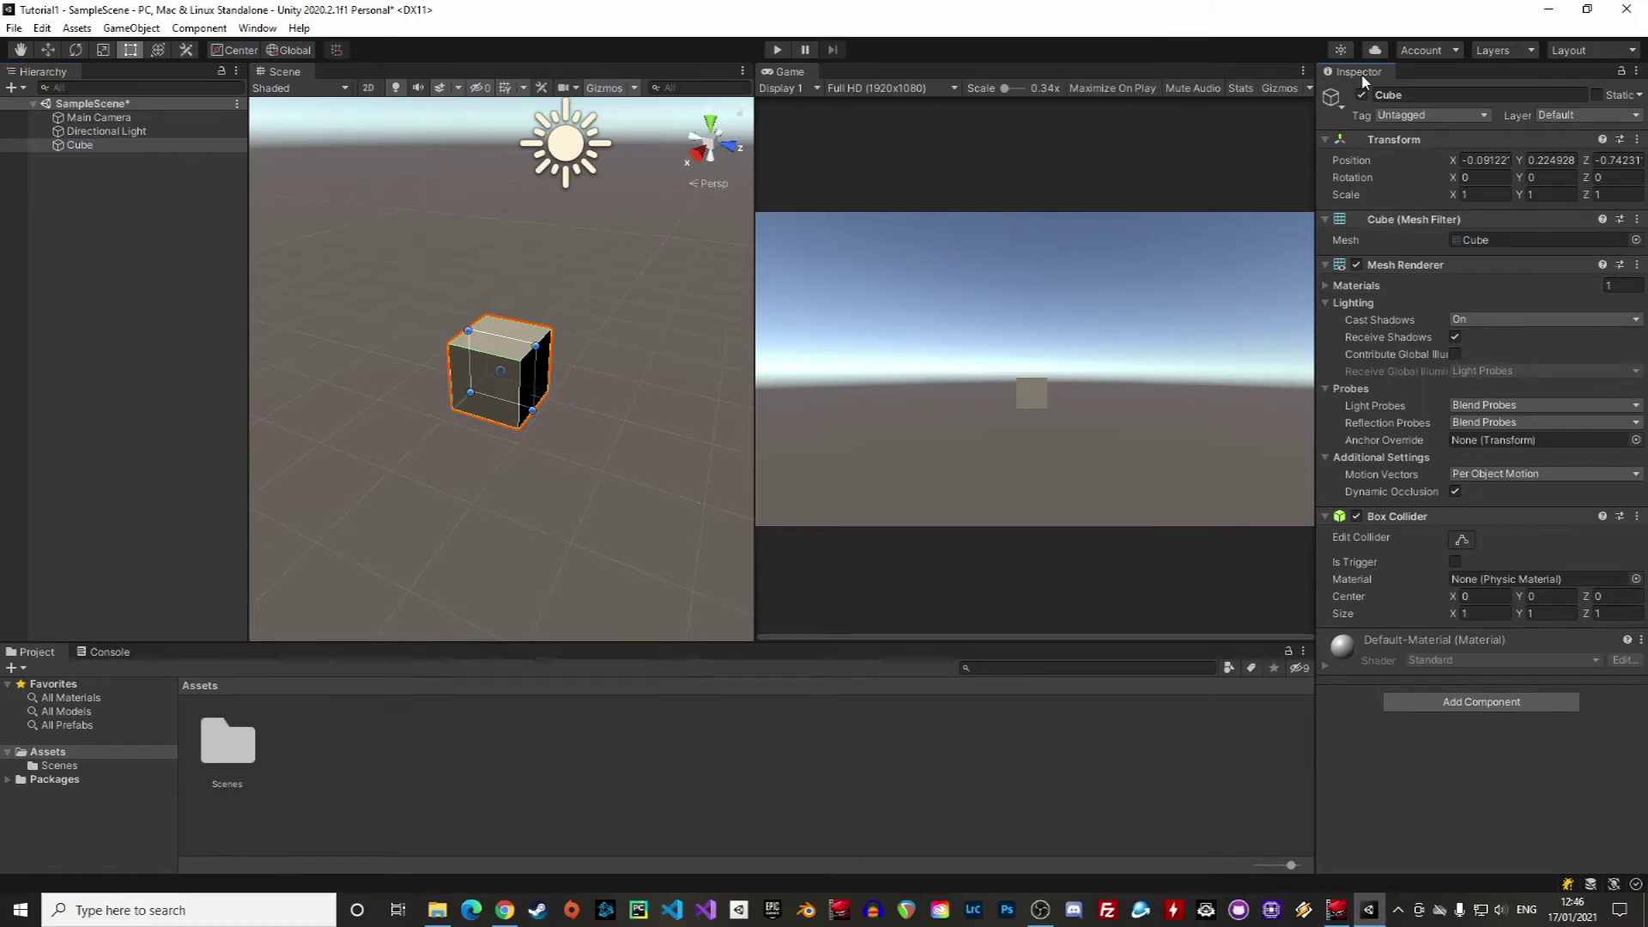
# - Check the Main Camera, Directional Light and Cube in turn, then focus the Scene view
pyautogui.click(127, 117)
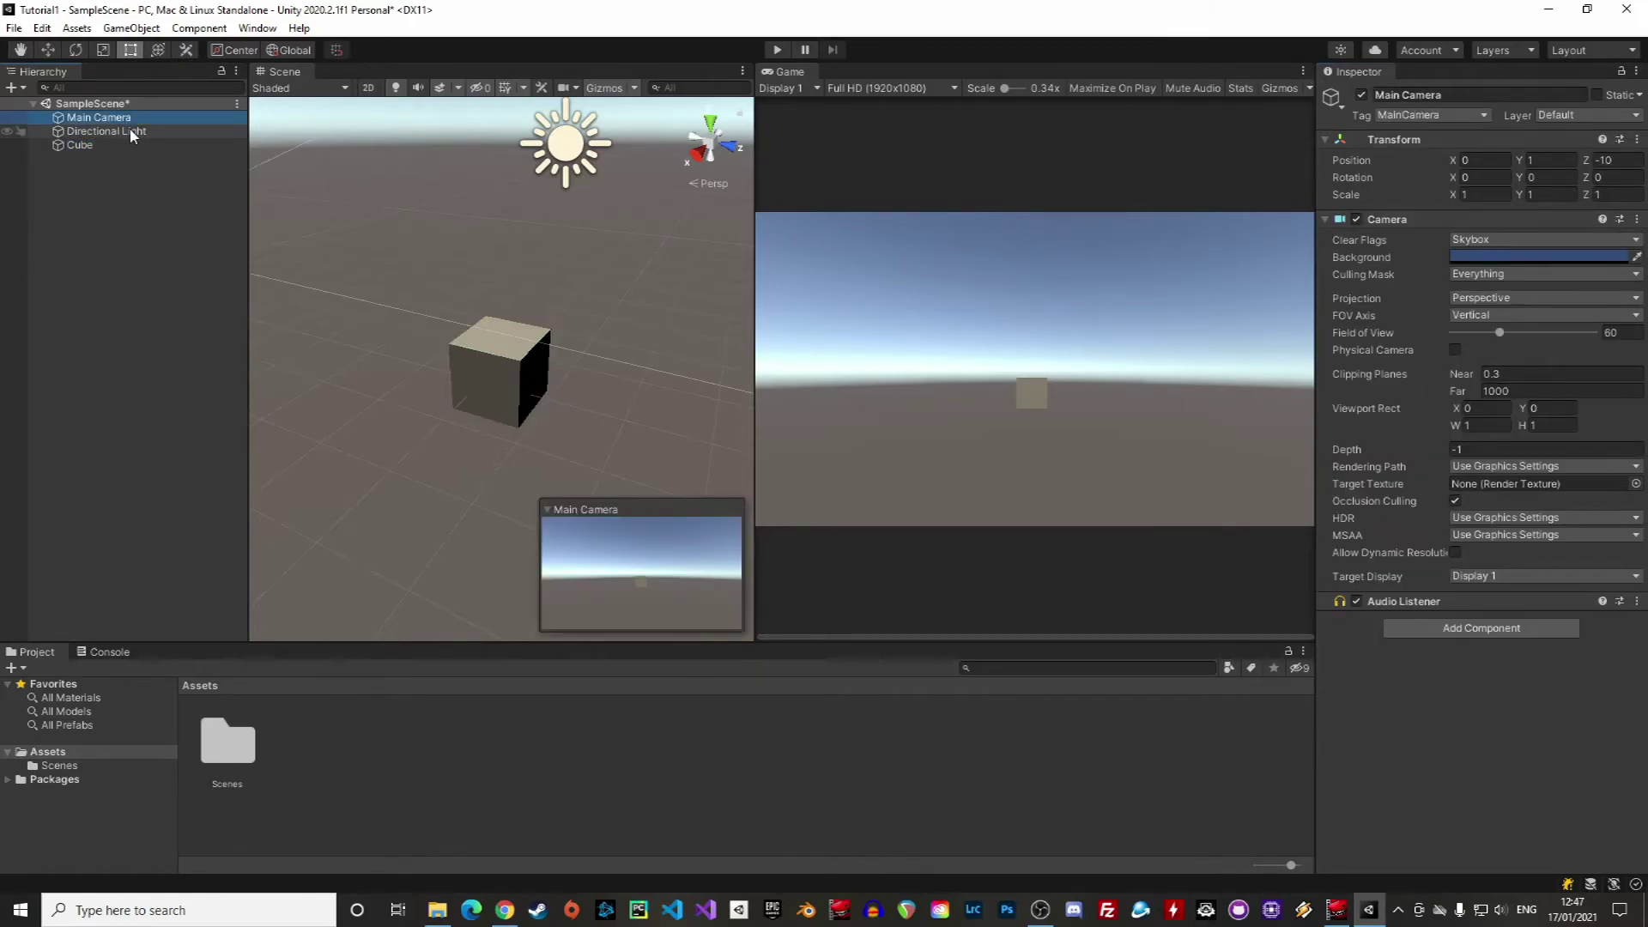
pyautogui.click(131, 130)
pyautogui.click(137, 145)
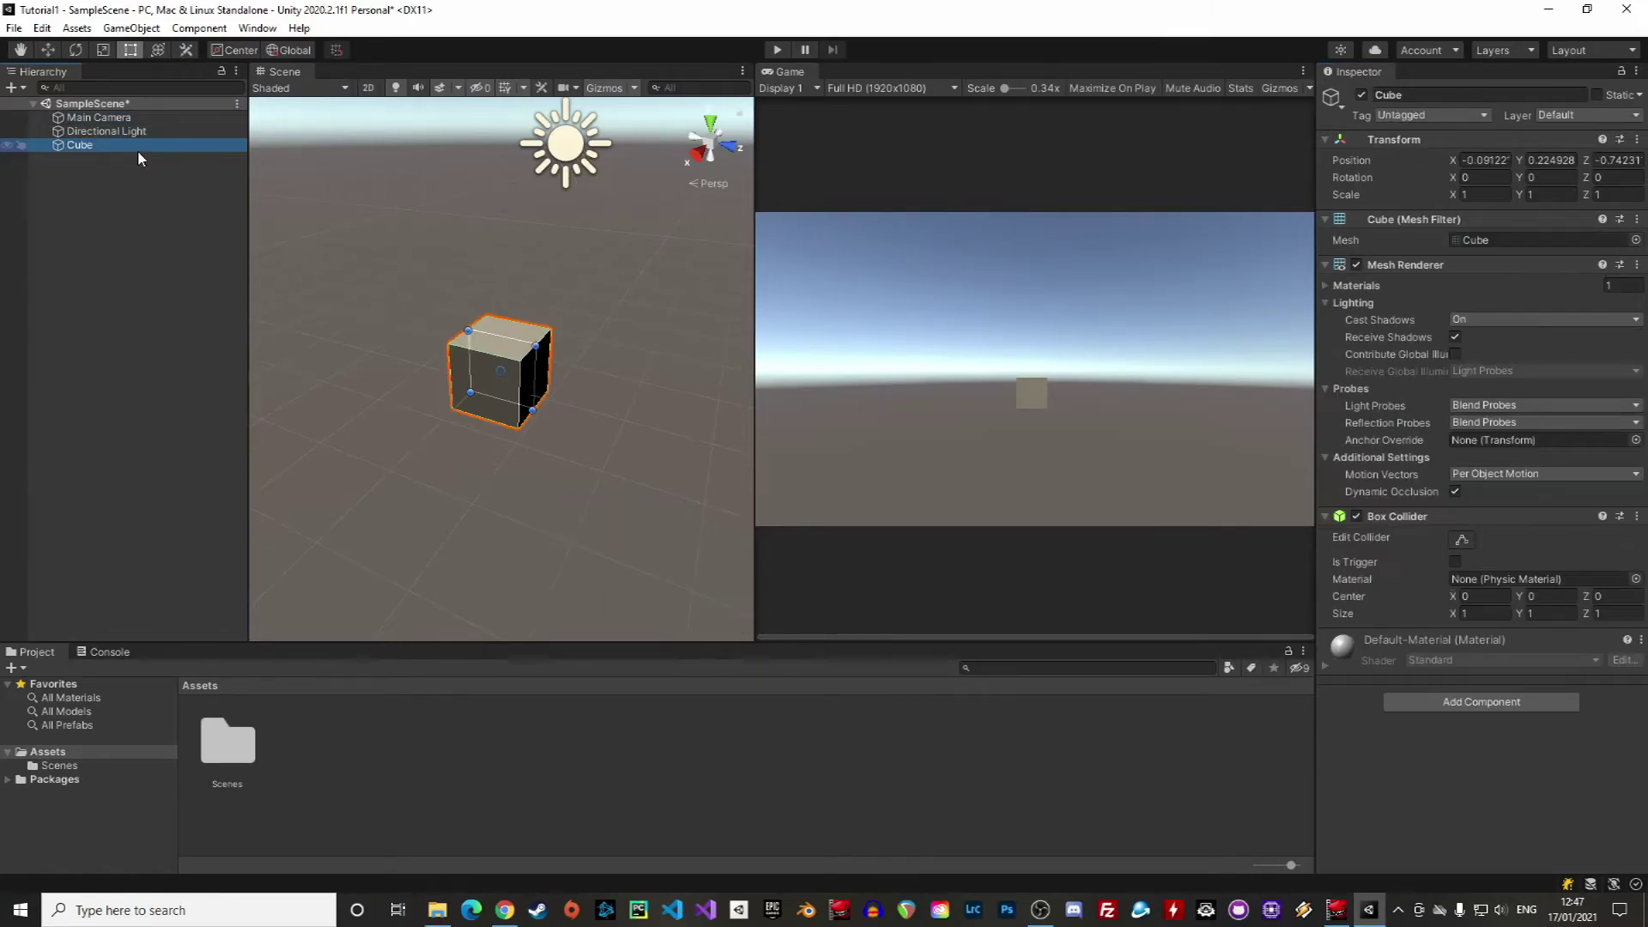
pyautogui.click(295, 71)
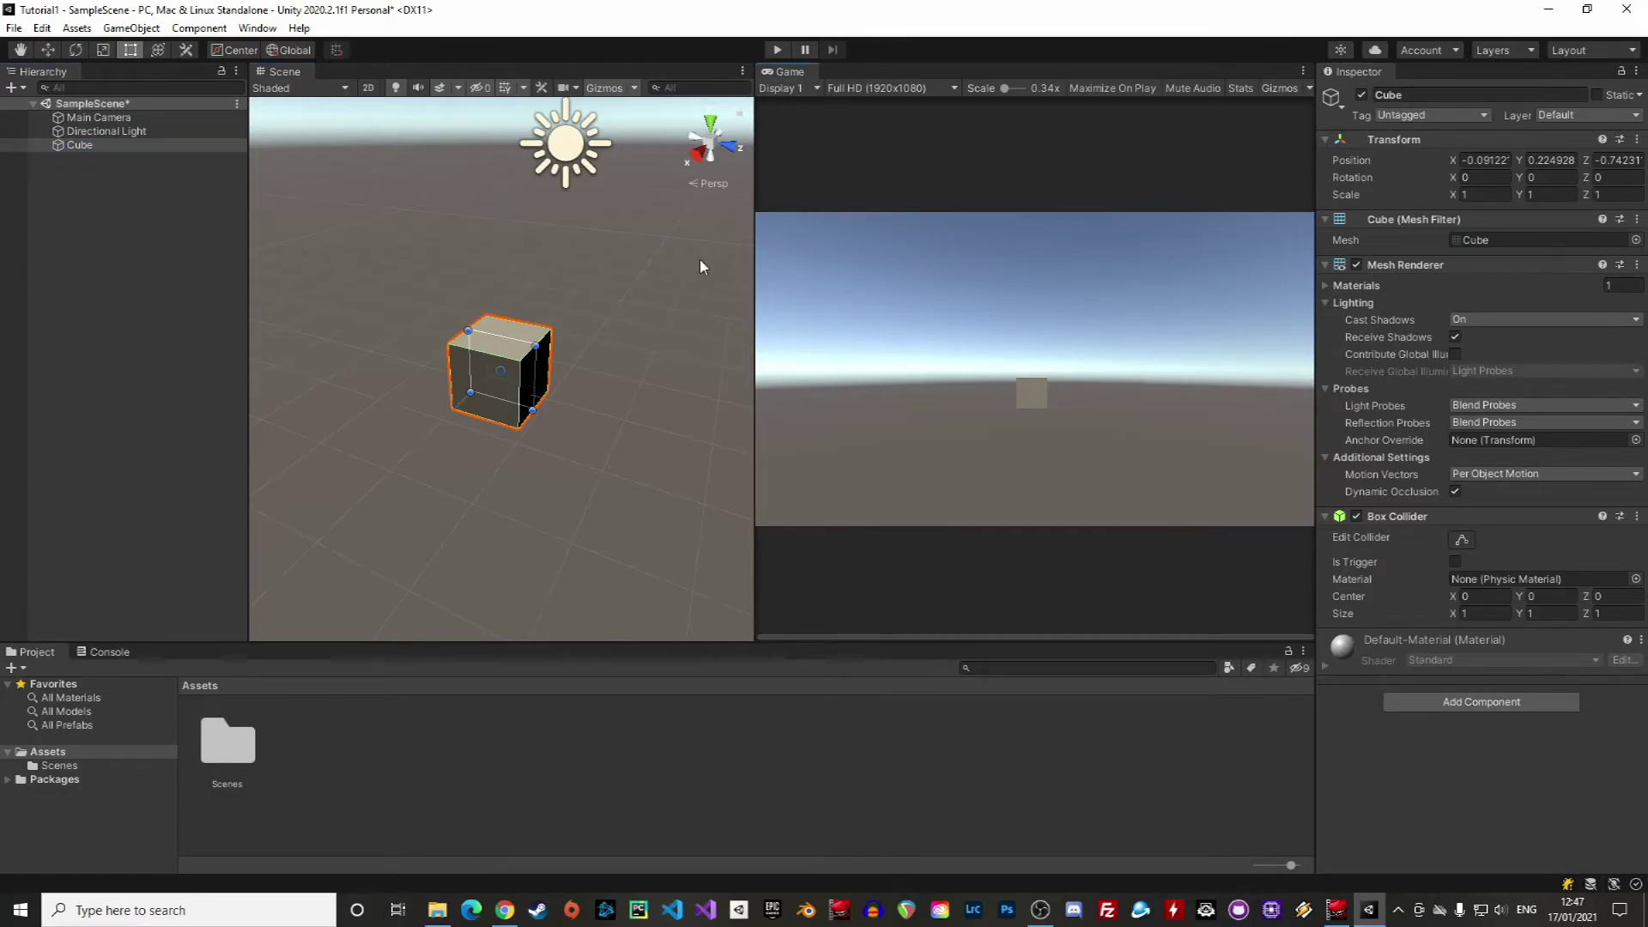
# - Orbit around the cube, then redock the Game view beside the Scene view and widen it
pyautogui.click(521, 289)
pyautogui.moveTo(500, 269); pyautogui.dragTo(959, 335, button='right')
pyautogui.moveTo(551, 367); pyautogui.dragTo(676, 332, button='right')
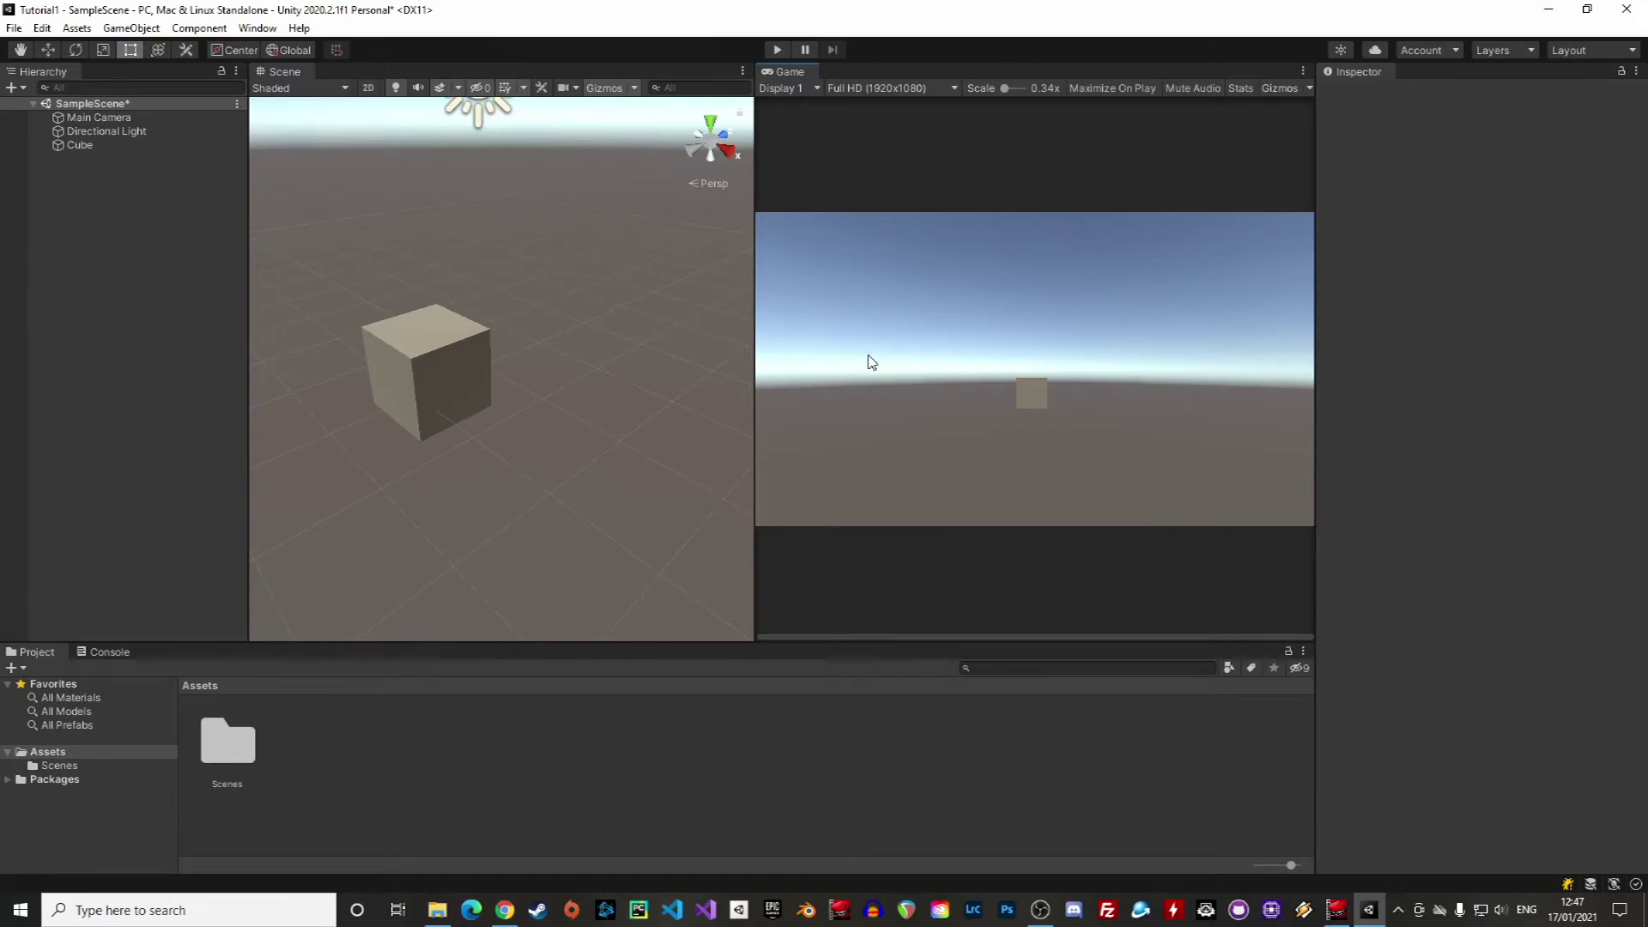
pyautogui.moveTo(788, 72); pyautogui.dragTo(1008, 255)
pyautogui.moveTo(757, 24); pyautogui.dragTo(1249, 251)
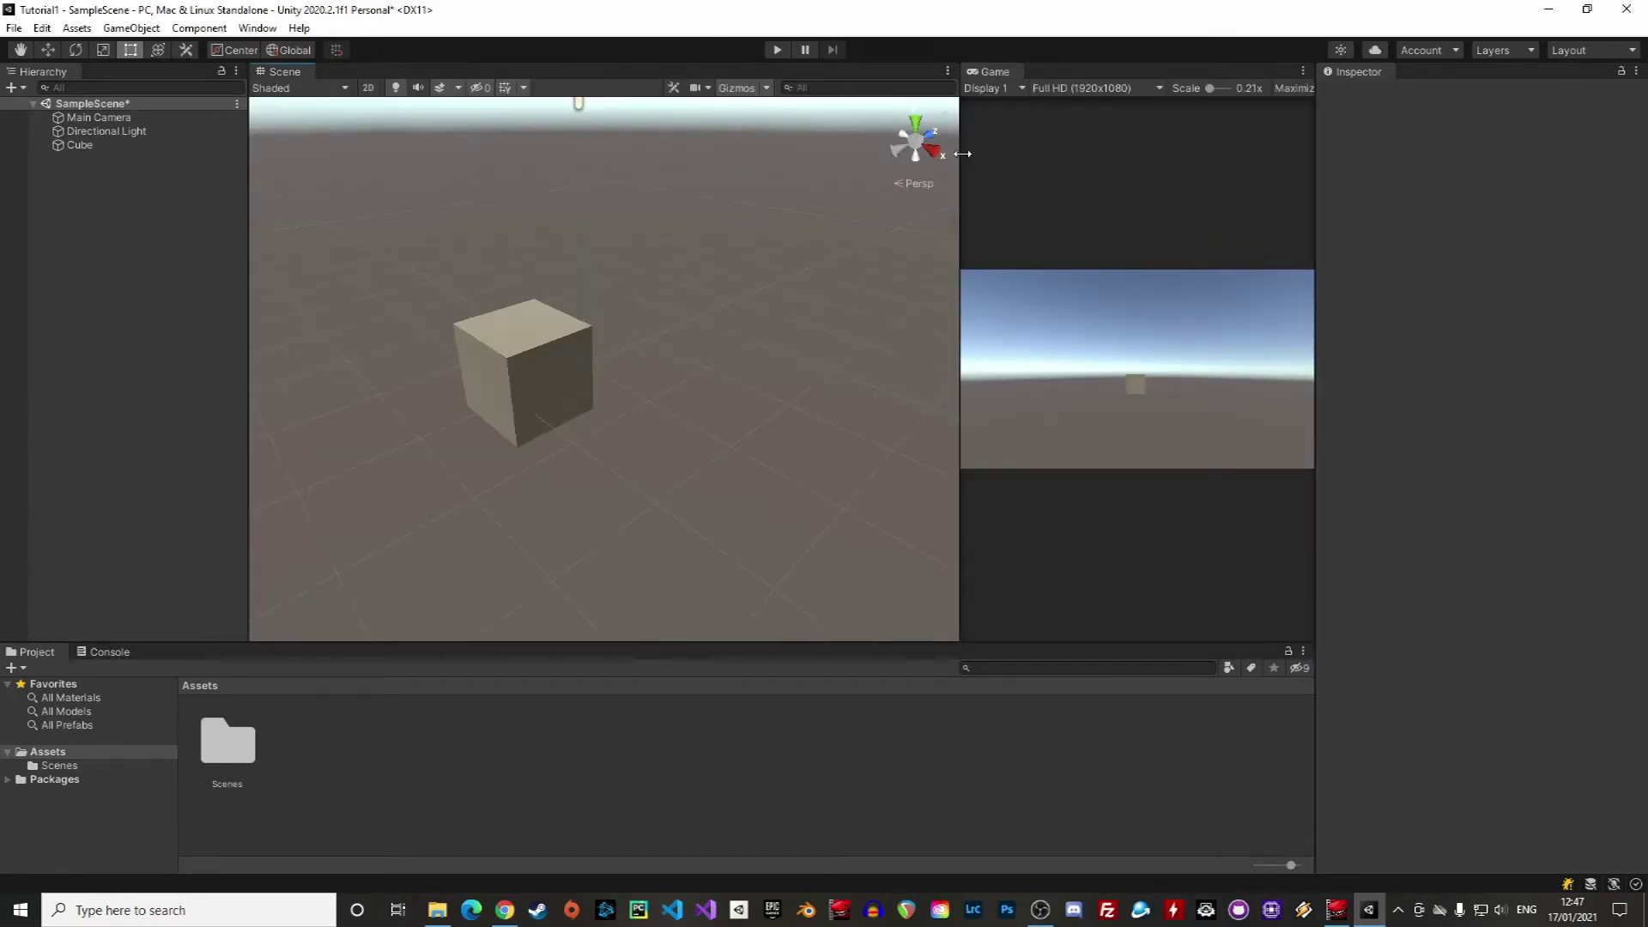
pyautogui.moveTo(962, 153); pyautogui.dragTo(725, 155)
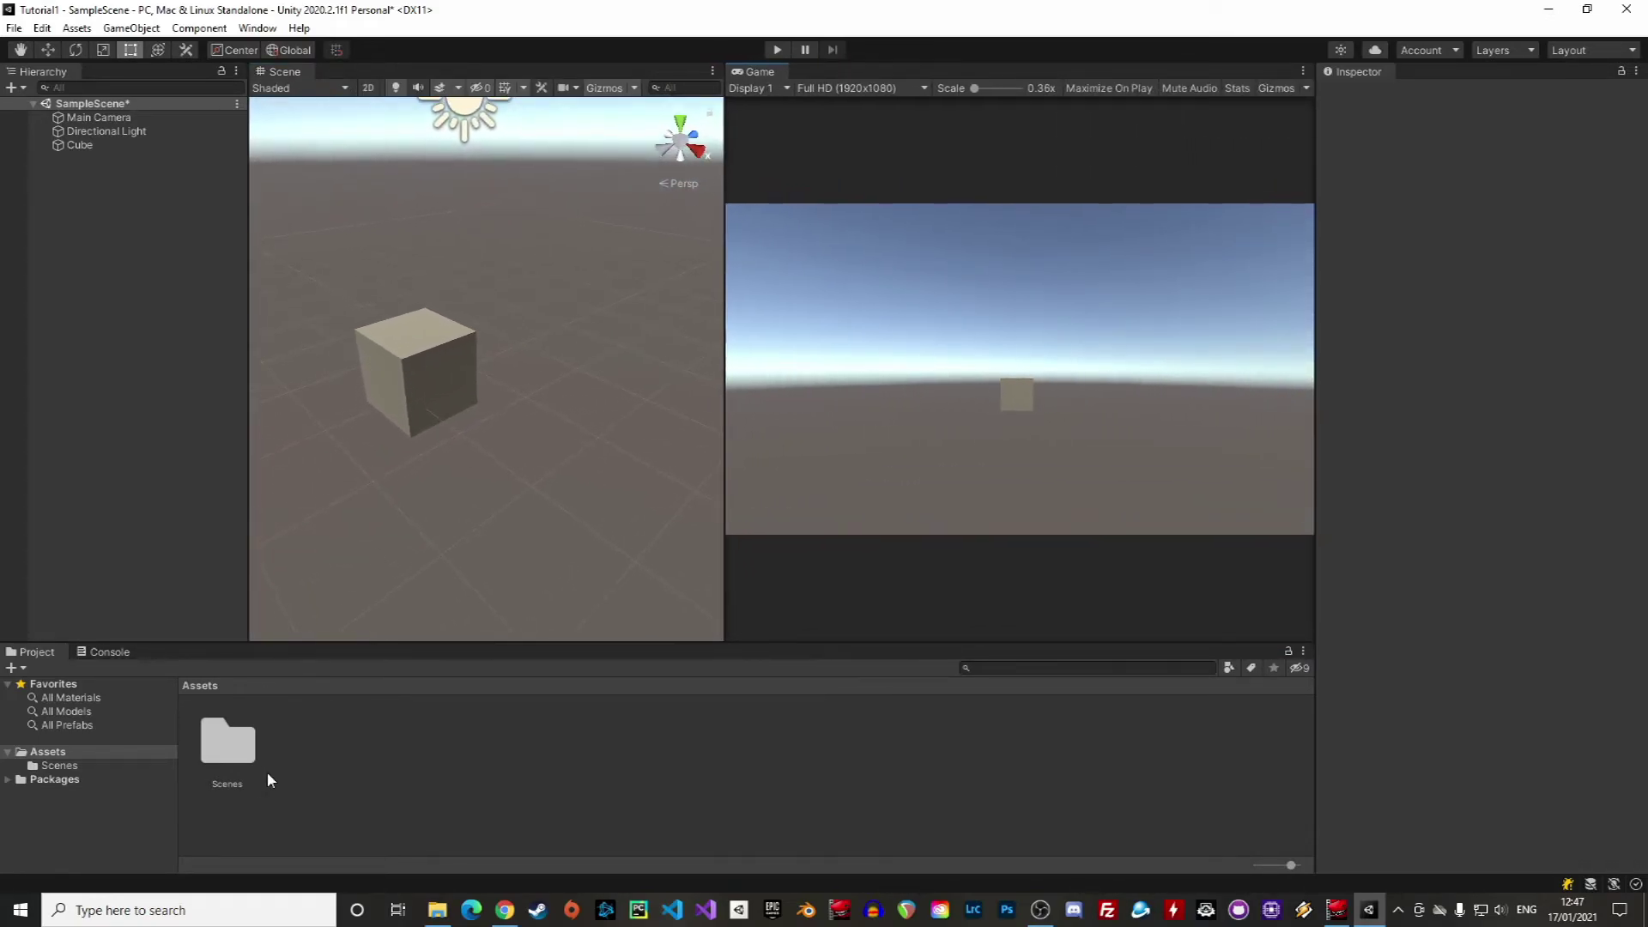
# - Create a new folder named 'Scripts' inside Assets
pyautogui.click(228, 744)
pyautogui.click(340, 745)
pyautogui.rightClick(340, 744)
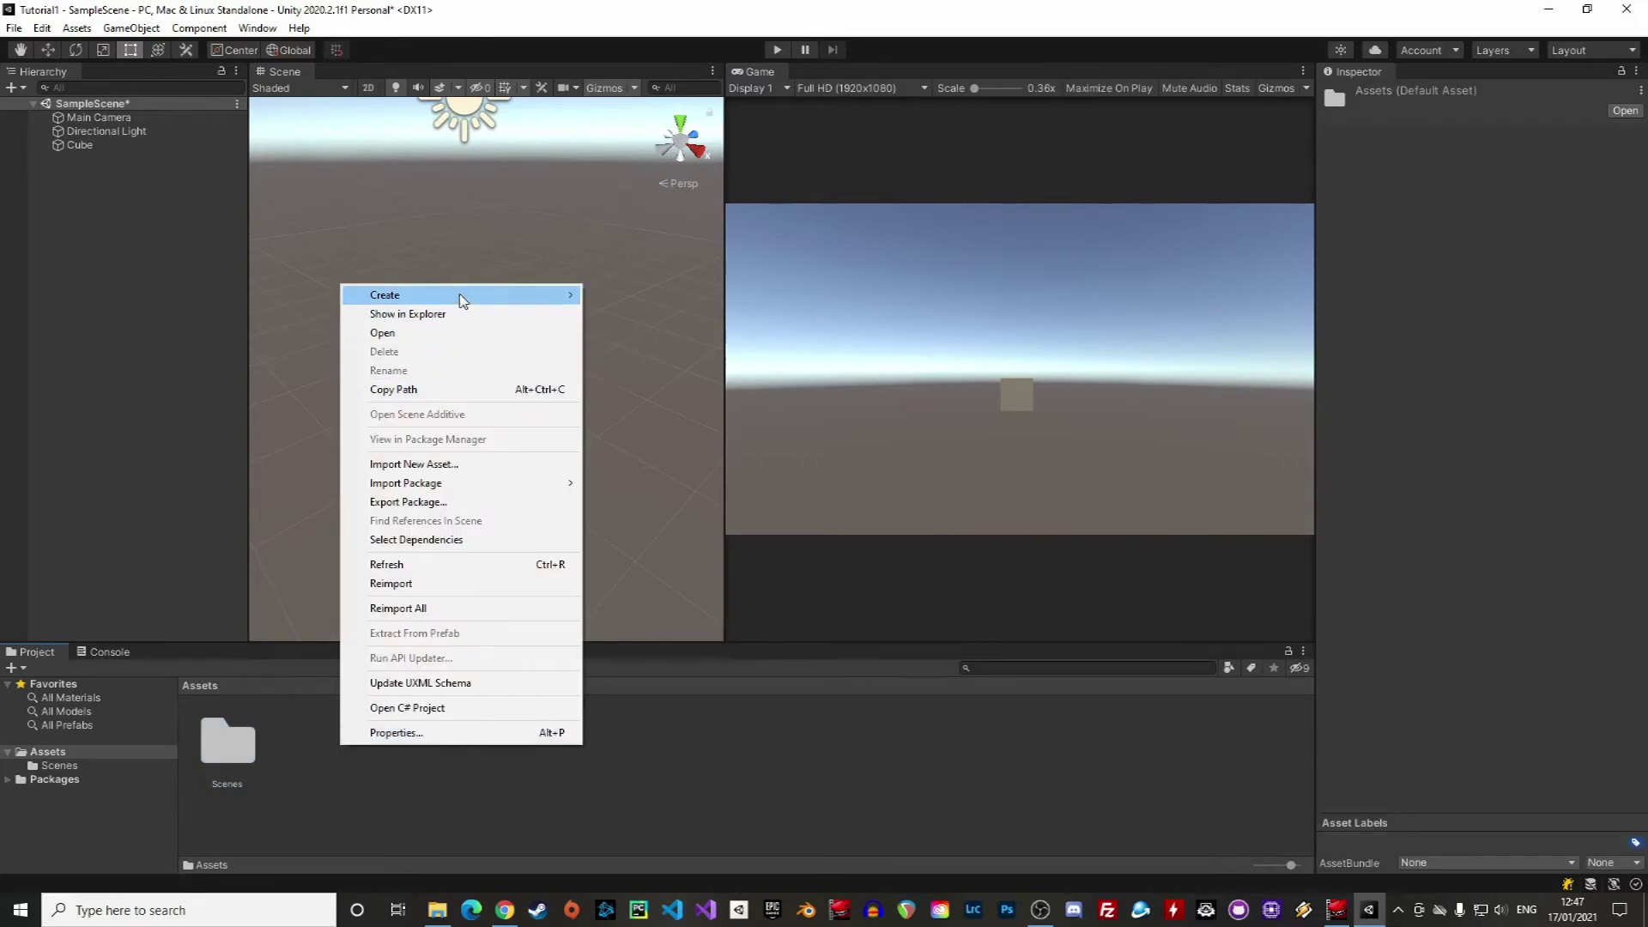
pyautogui.moveTo(463, 300)
pyautogui.click(678, 250)
pyautogui.write('Sc')
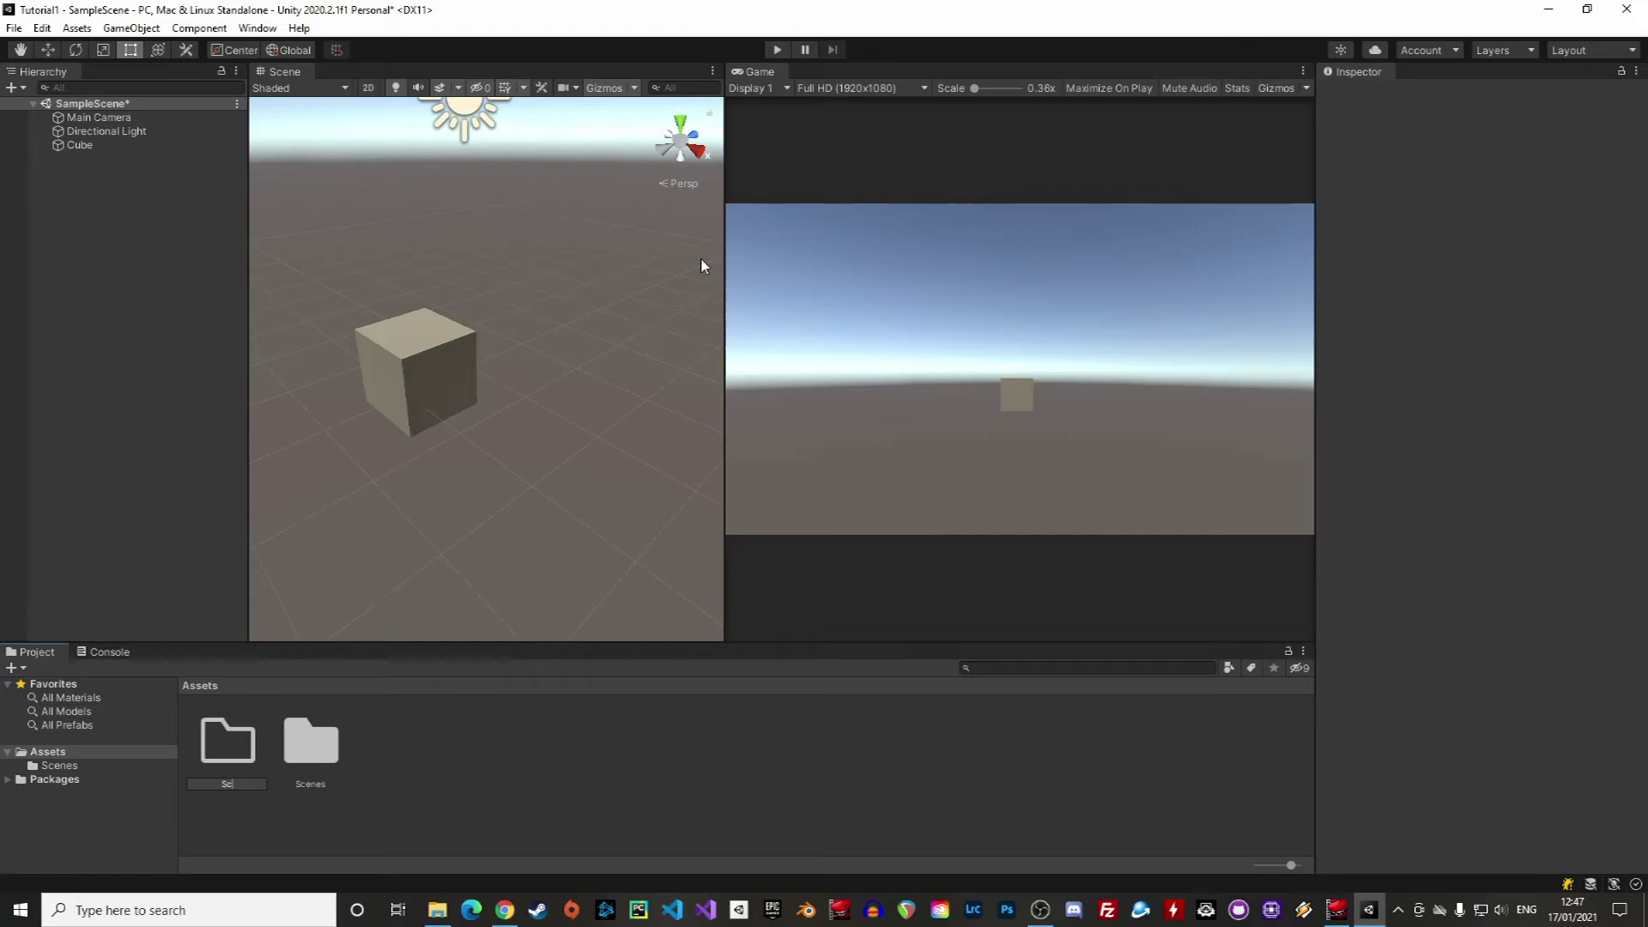
pyautogui.write('ripts')
pyautogui.press('Return')
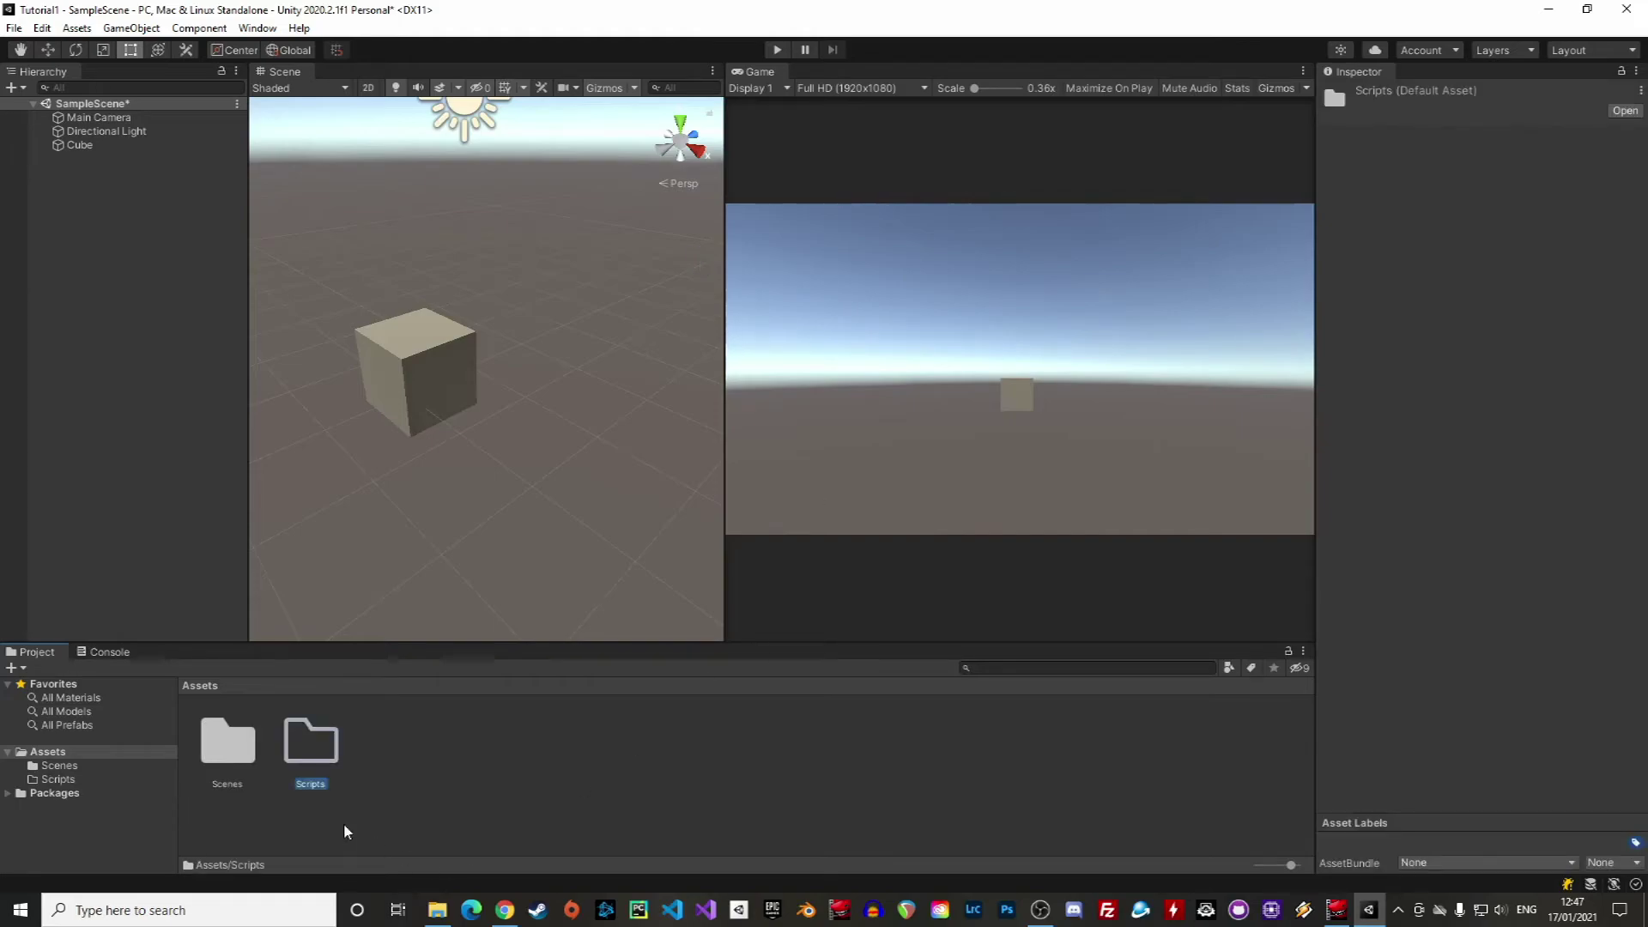
pyautogui.click(398, 803)
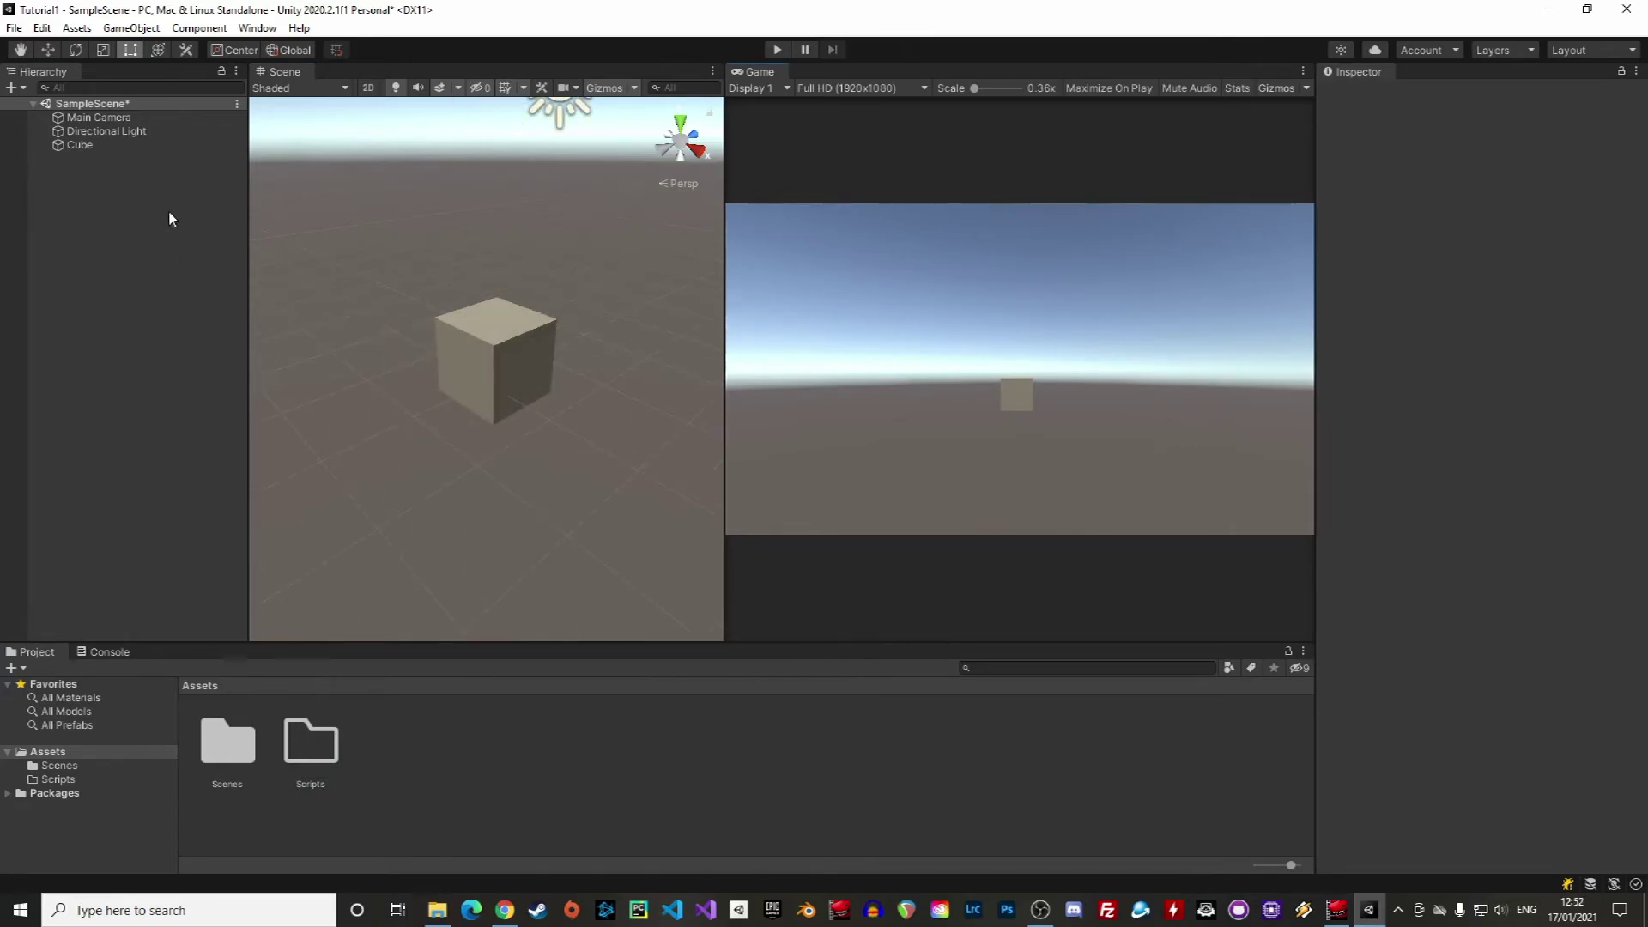
# - Move the Cube up and further back via its X position and the Move tool
pyautogui.click(109, 148)
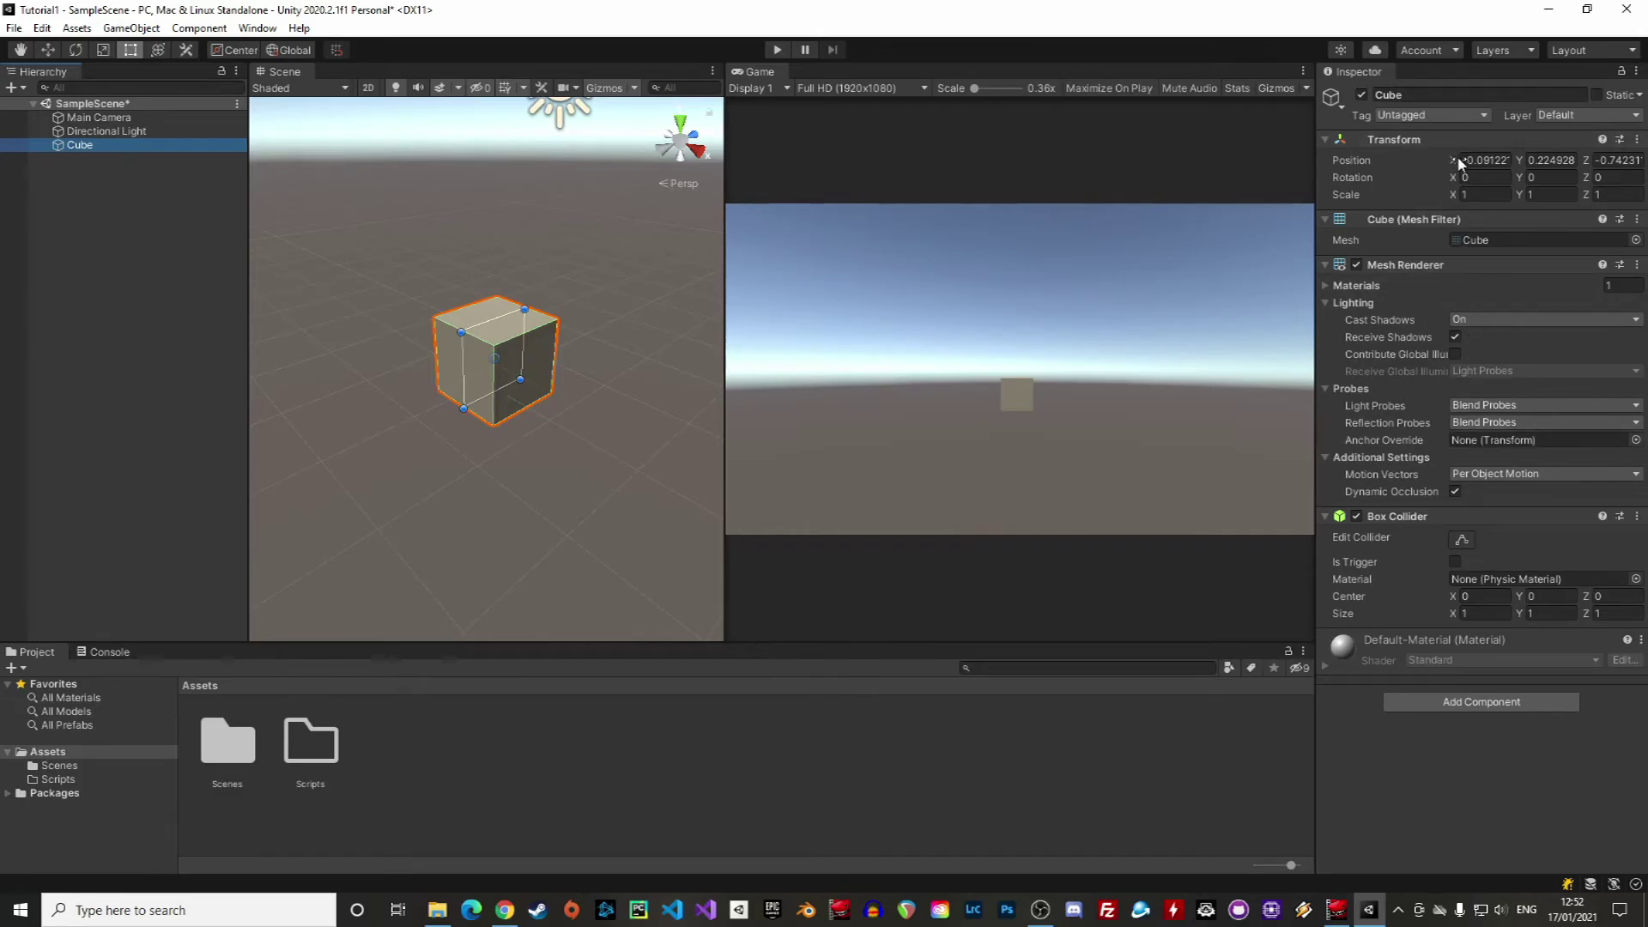
pyautogui.moveTo(1457, 160)
pyautogui.mouseDown()
pyautogui.moveTo(1394, 167)
pyautogui.moveTo(1493, 172)
pyautogui.moveTo(1463, 174)
pyautogui.mouseUp()
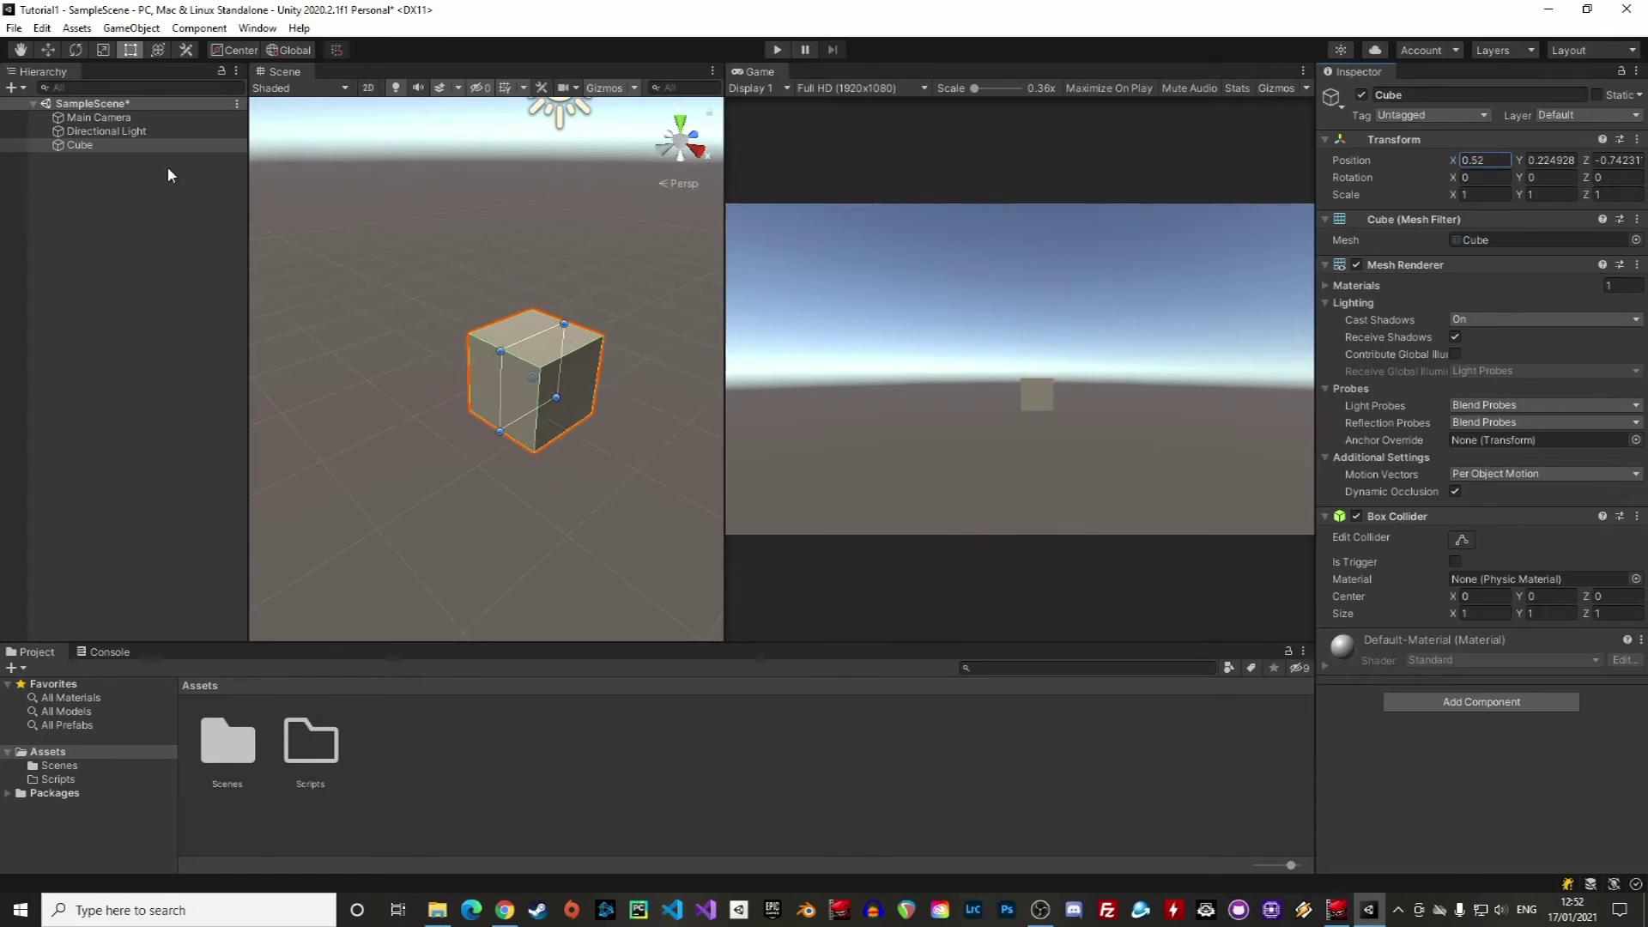
pyautogui.click(49, 51)
pyautogui.moveTo(513, 375); pyautogui.dragTo(463, 365)
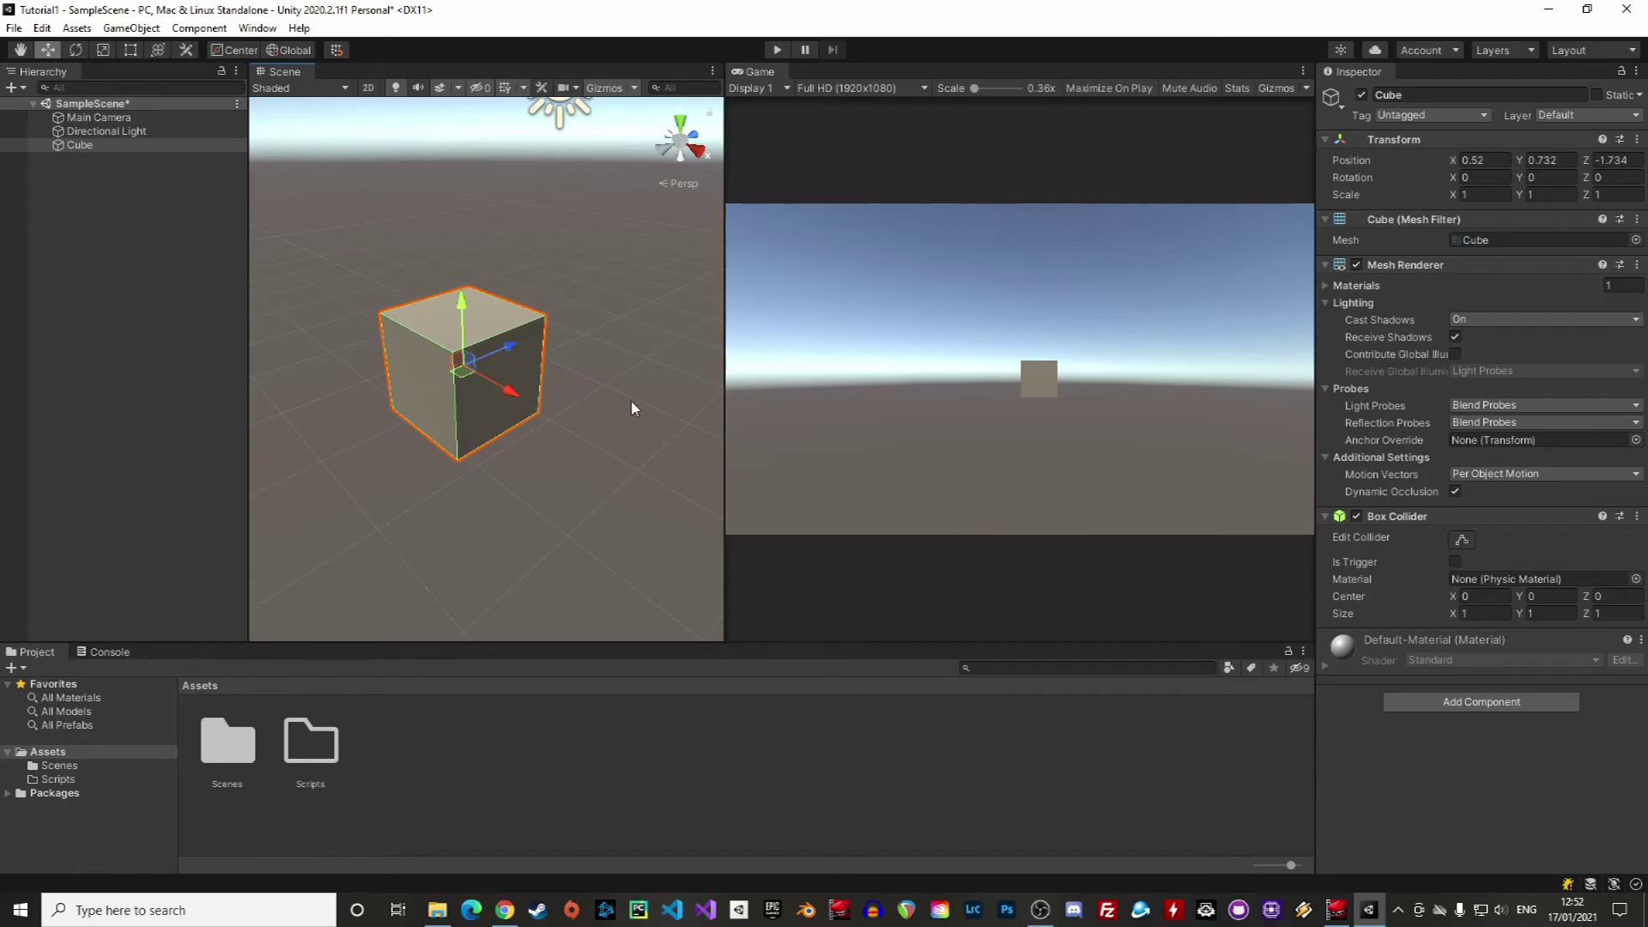
# - Play the scene and shift the Main Camera along X while it runs
pyautogui.click(778, 50)
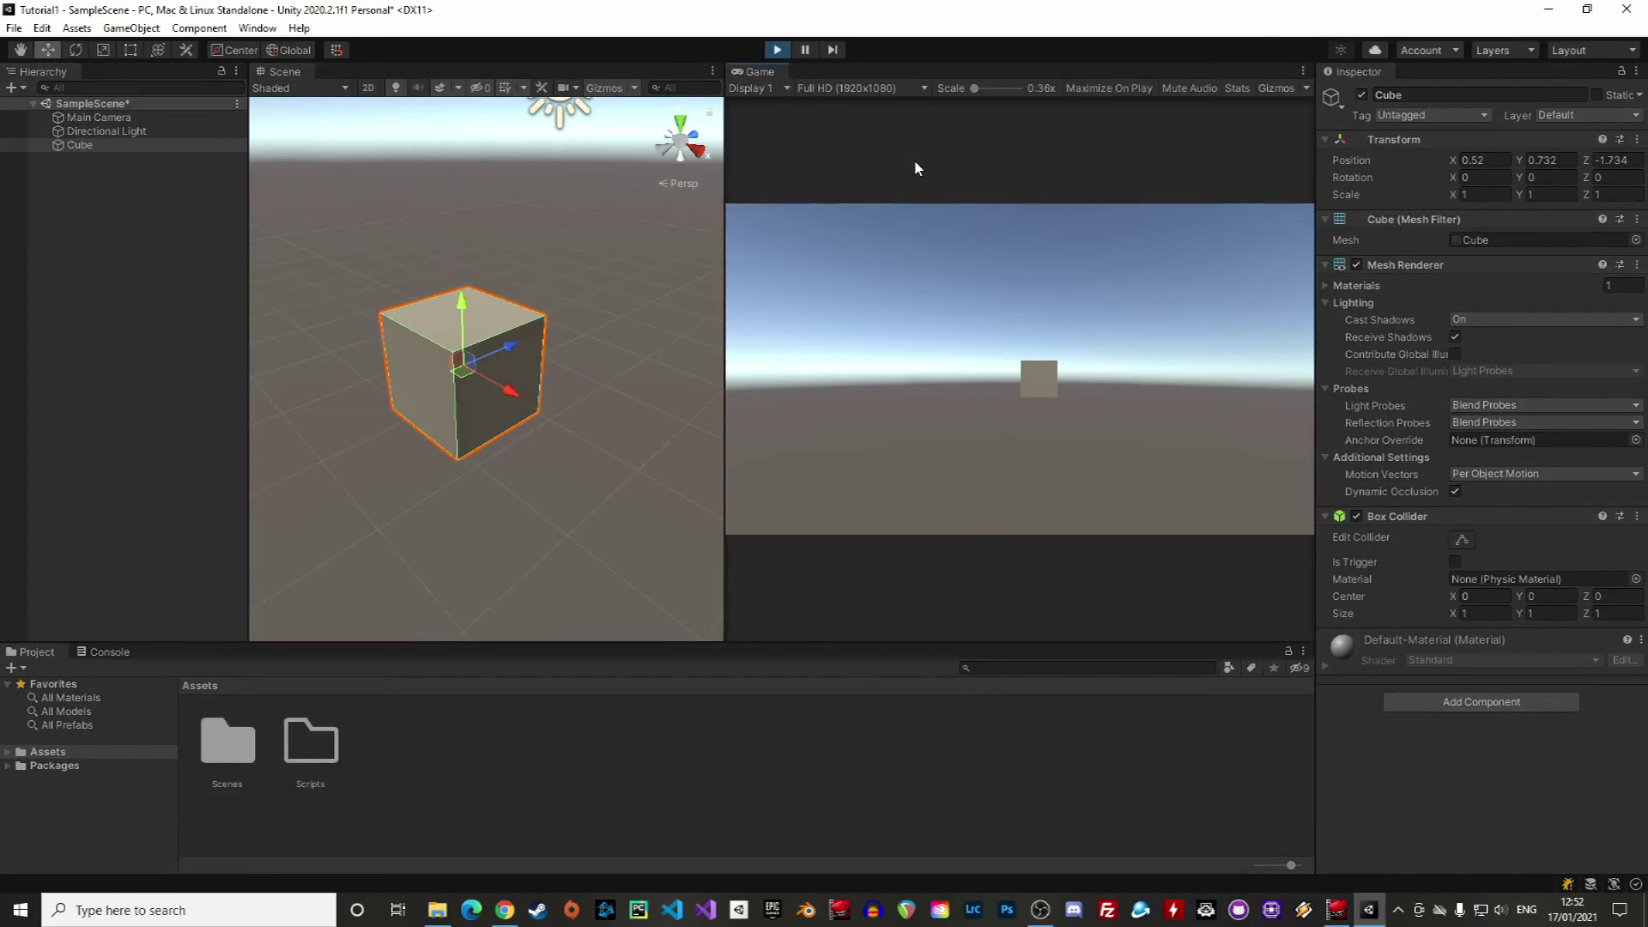
pyautogui.moveTo(542, 376)
pyautogui.mouseDown(button='right')
pyautogui.moveTo(577, 390)
pyautogui.moveTo(596, 353)
pyautogui.moveTo(566, 382)
pyautogui.mouseUp(button='right')
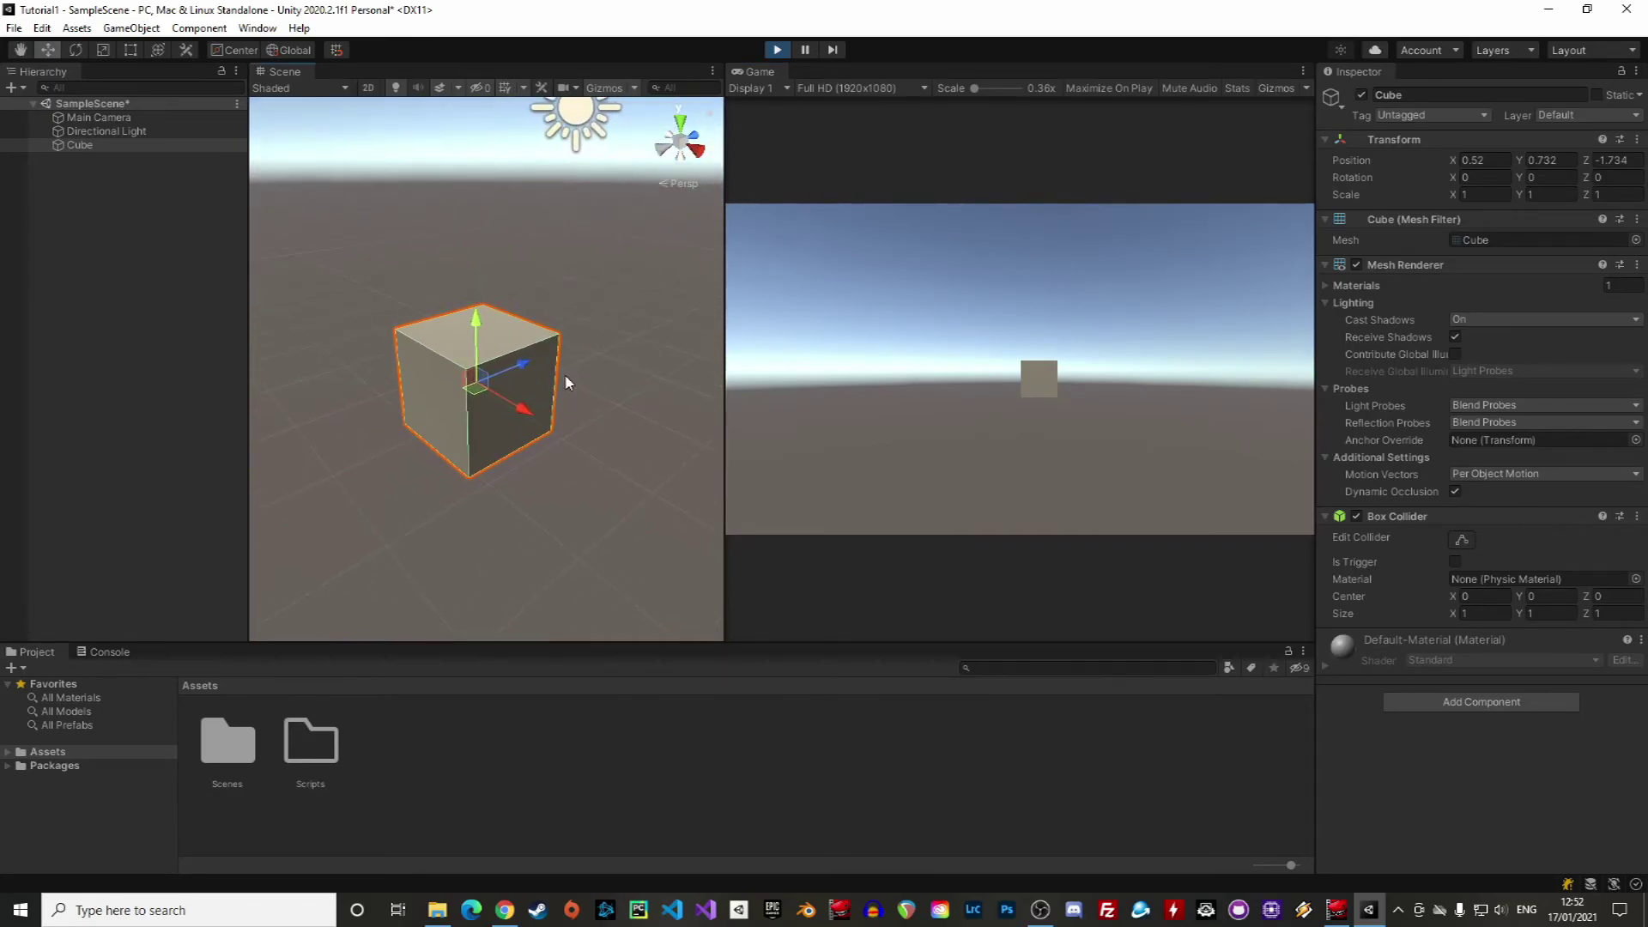
pyautogui.click(142, 117)
pyautogui.moveTo(1457, 163); pyautogui.dragTo(1524, 162)
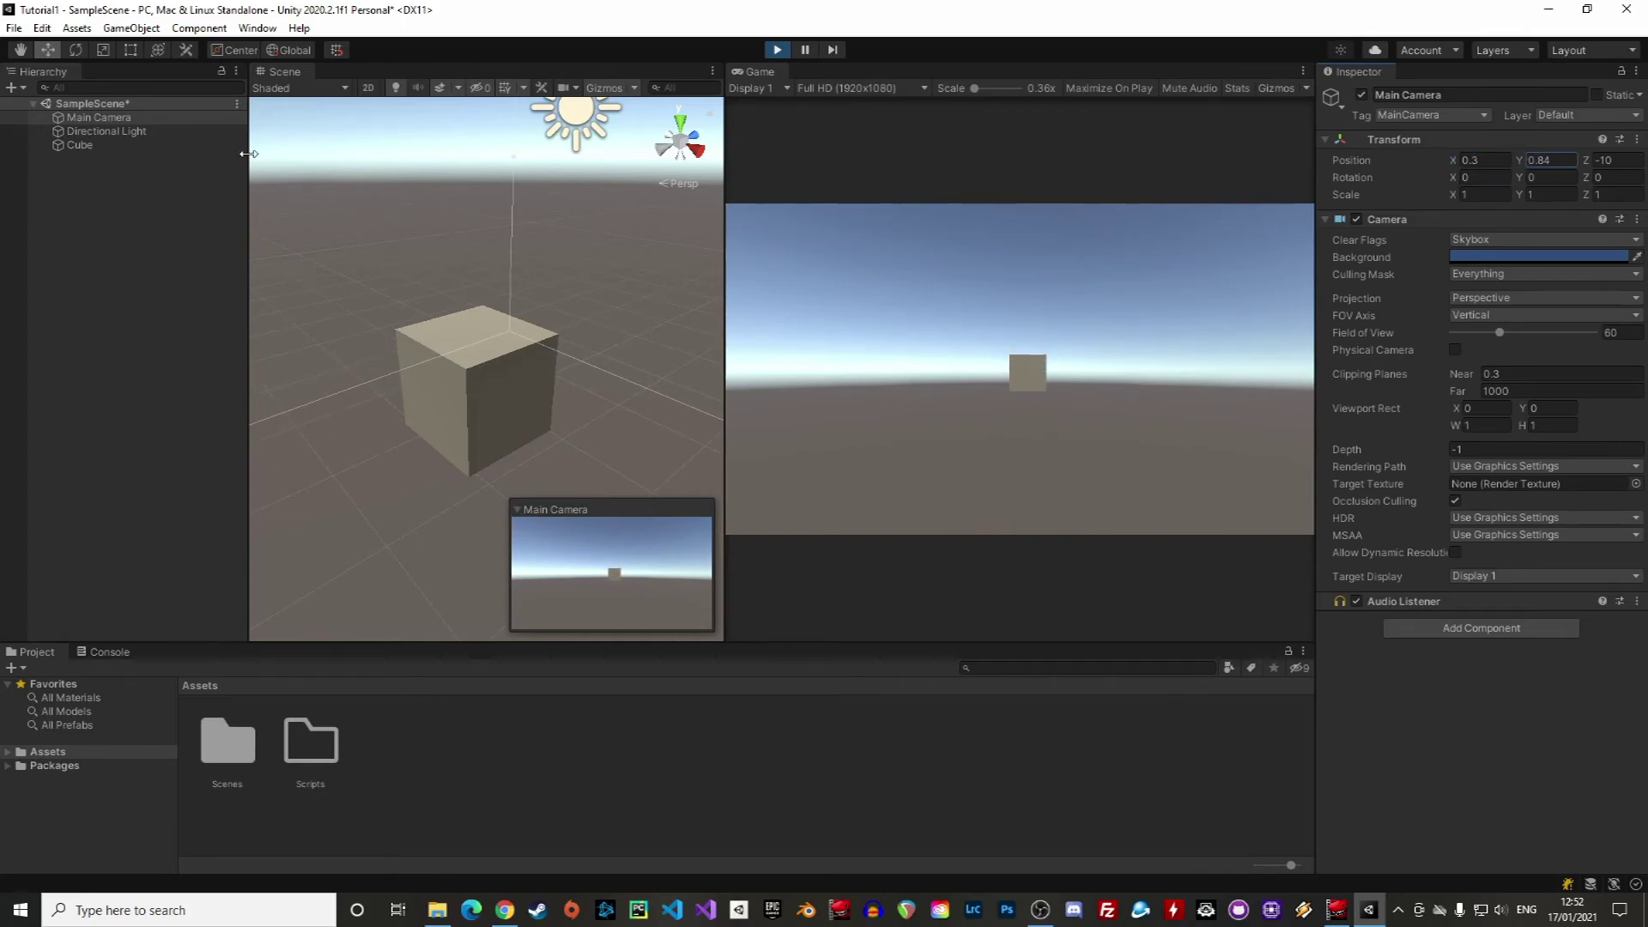
pyautogui.click(70, 115)
pyautogui.press('f')
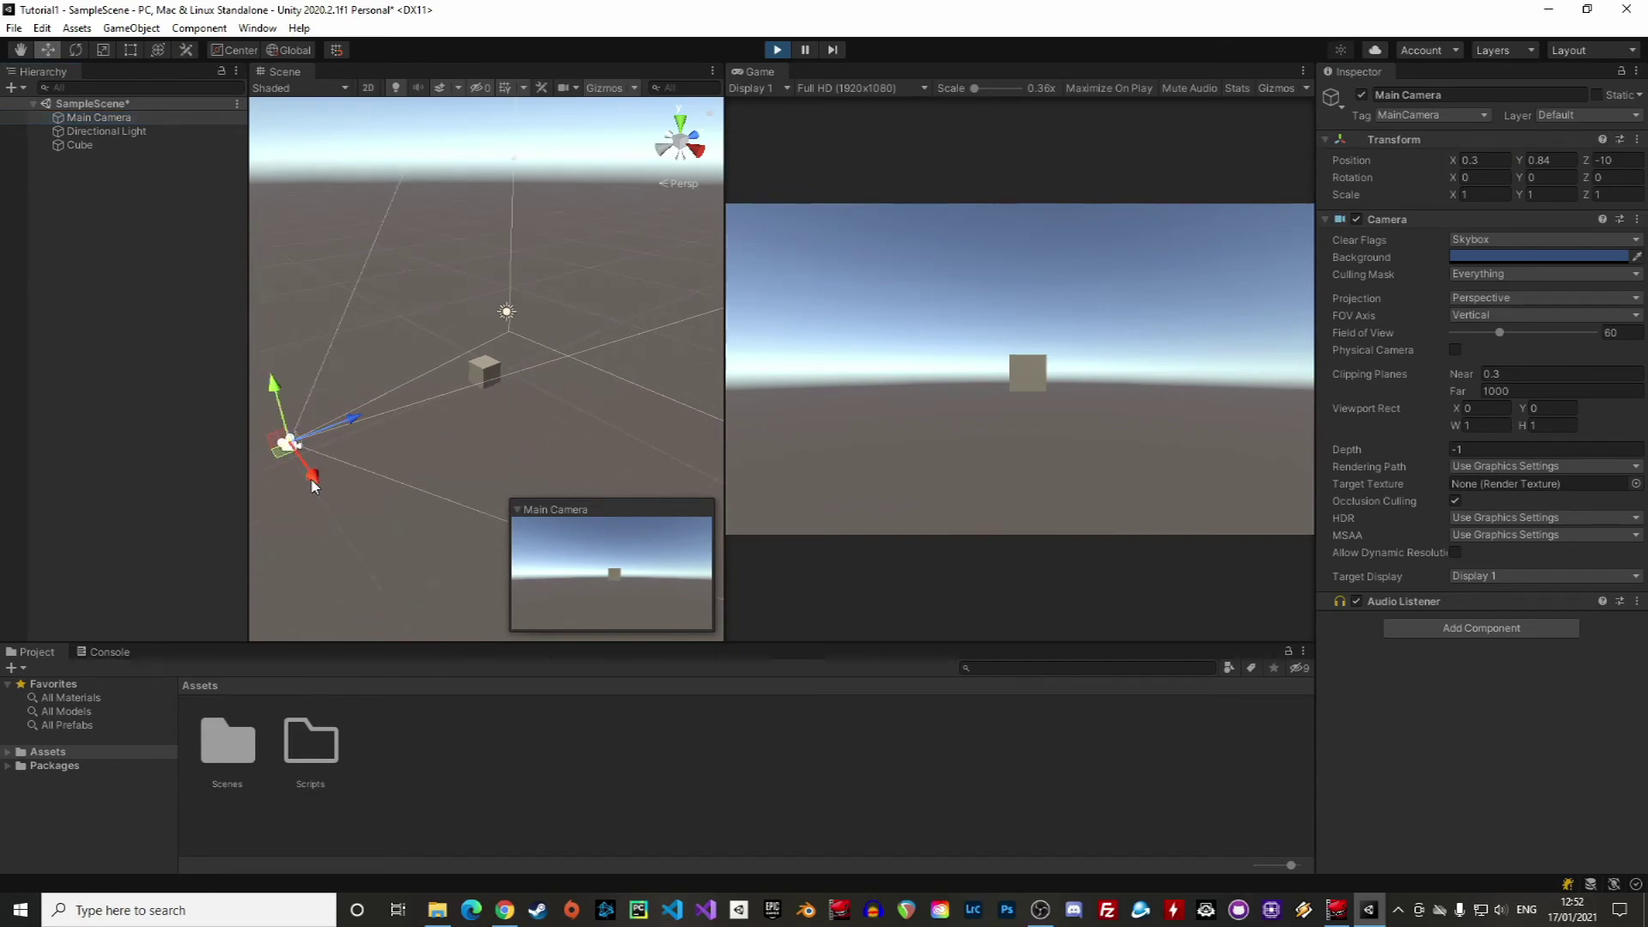
pyautogui.moveTo(316, 480)
pyautogui.mouseDown()
pyautogui.moveTo(341, 507)
pyautogui.moveTo(312, 420)
pyautogui.moveTo(357, 489)
pyautogui.moveTo(343, 466)
pyautogui.mouseUp()
# - Restart play, slide the camera along X again, then stop to see it reset
pyautogui.click(777, 50)
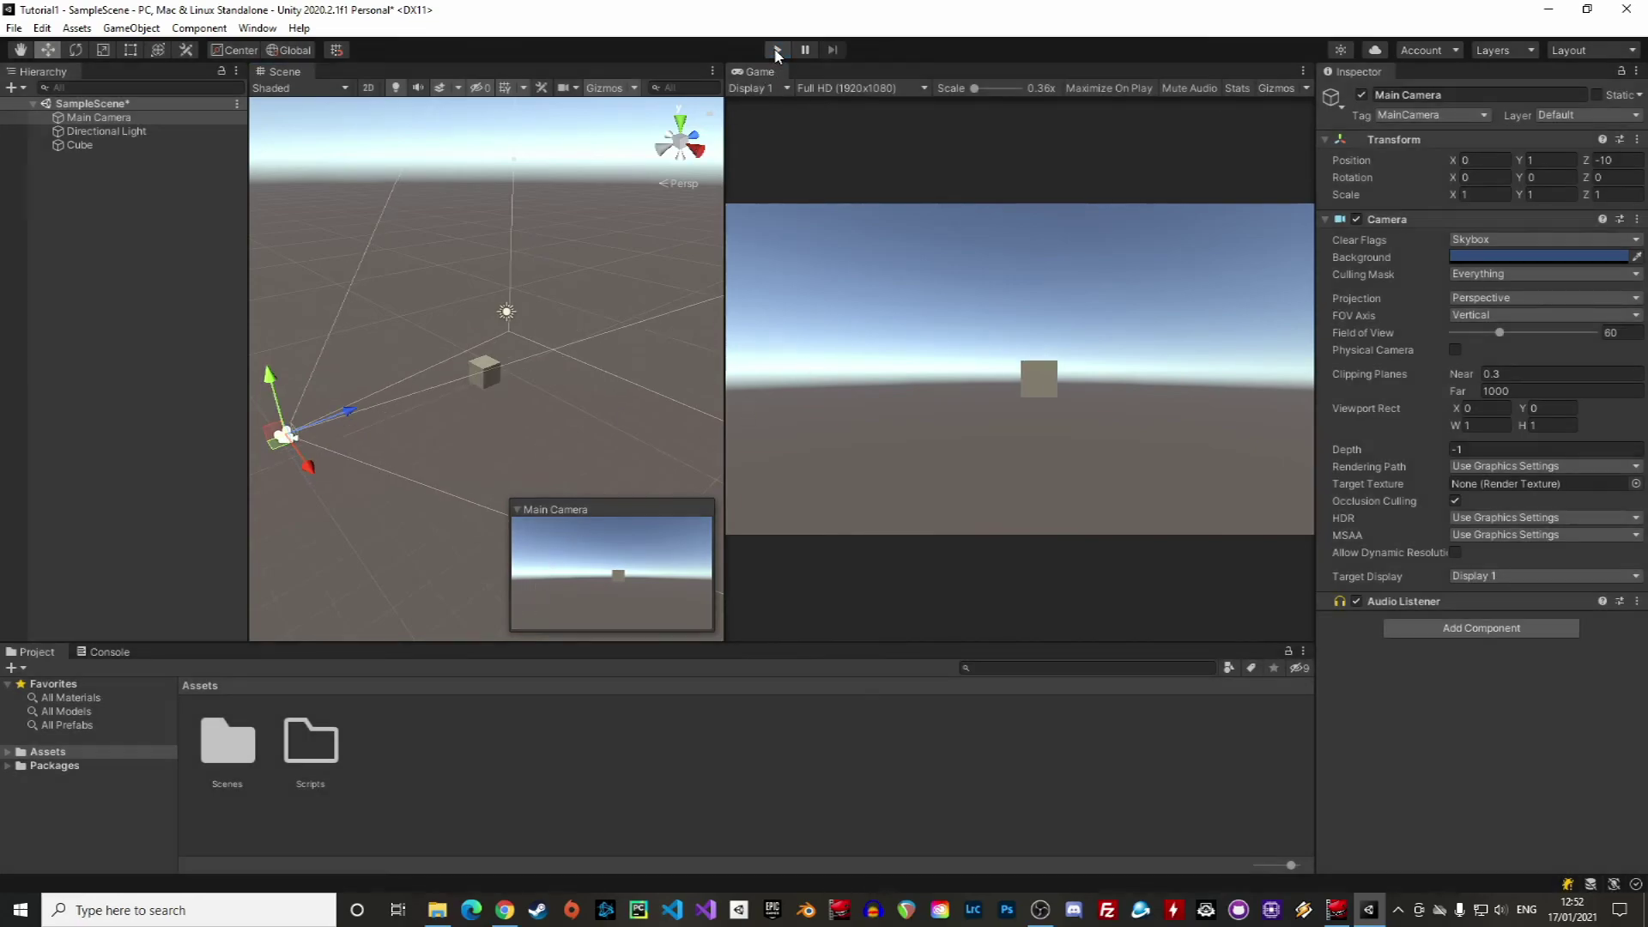
pyautogui.click(777, 50)
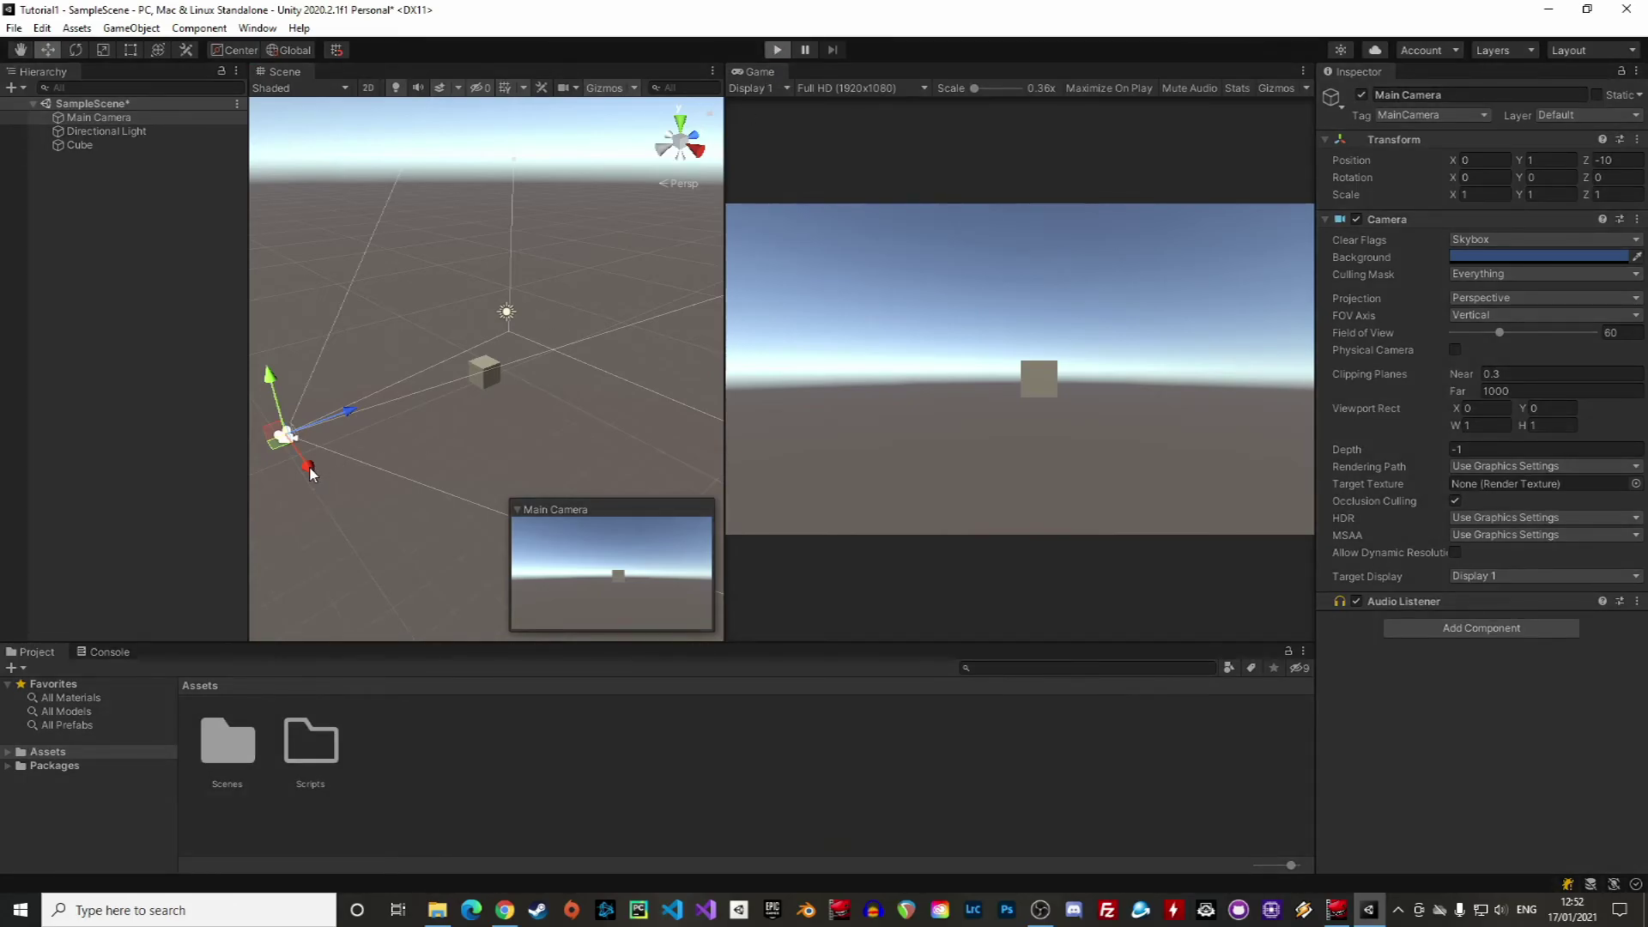
pyautogui.moveTo(310, 471); pyautogui.dragTo(259, 394)
pyautogui.click(783, 51)
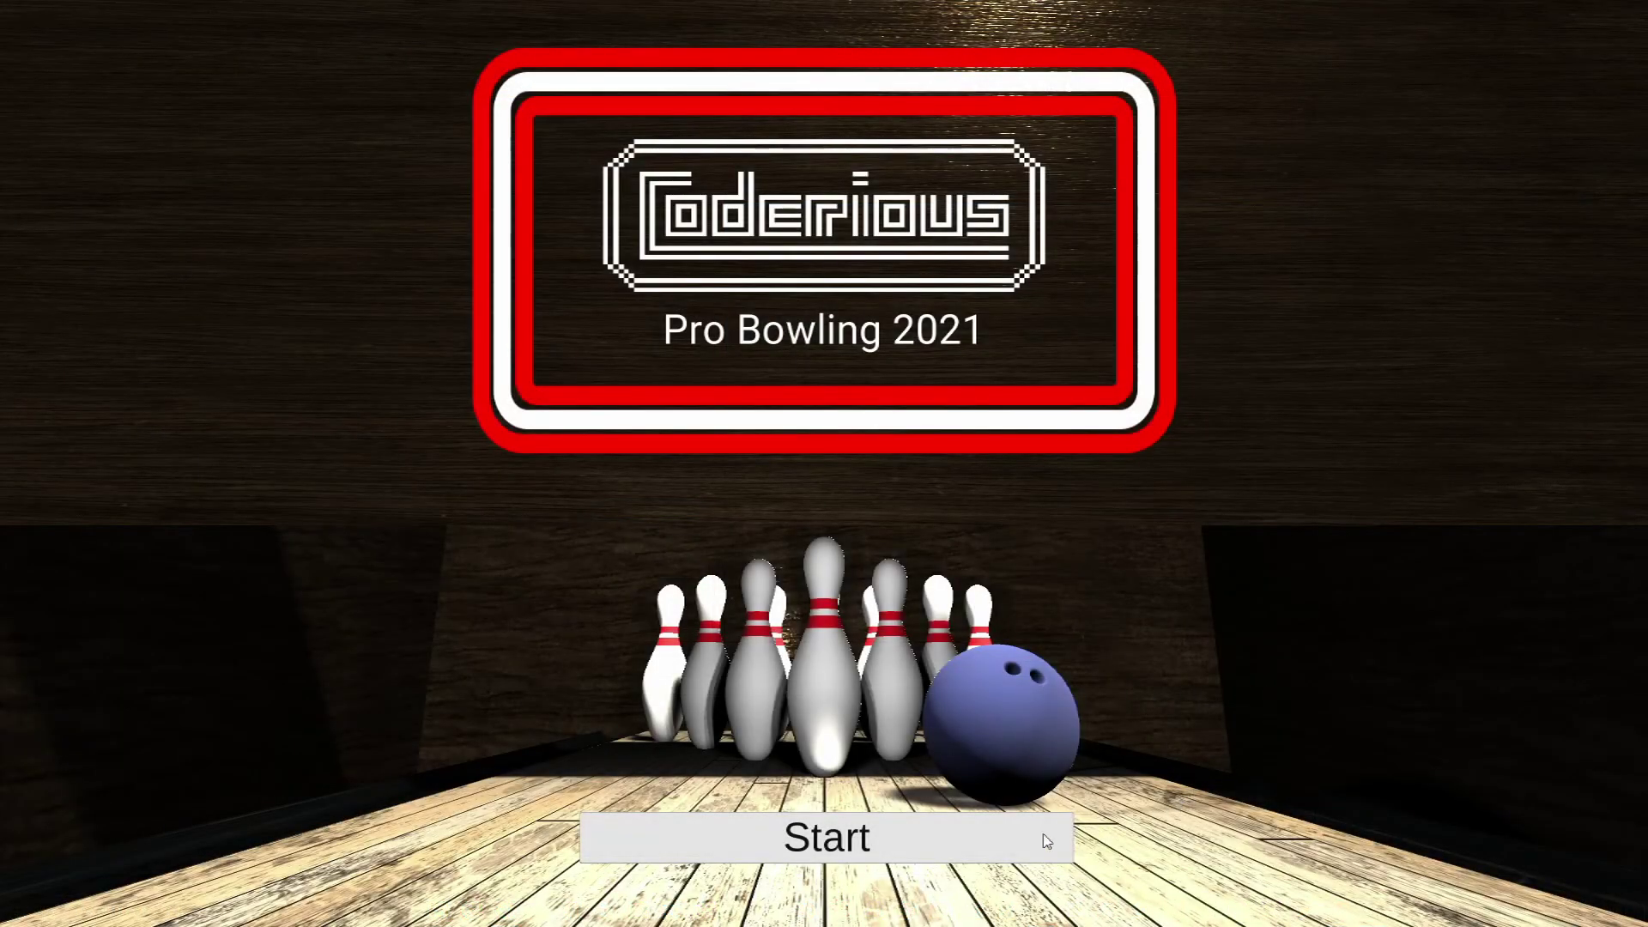
# - Start Pro Bowling 2021 and roll three balls down the lane at the pins
pyautogui.click(987, 843)
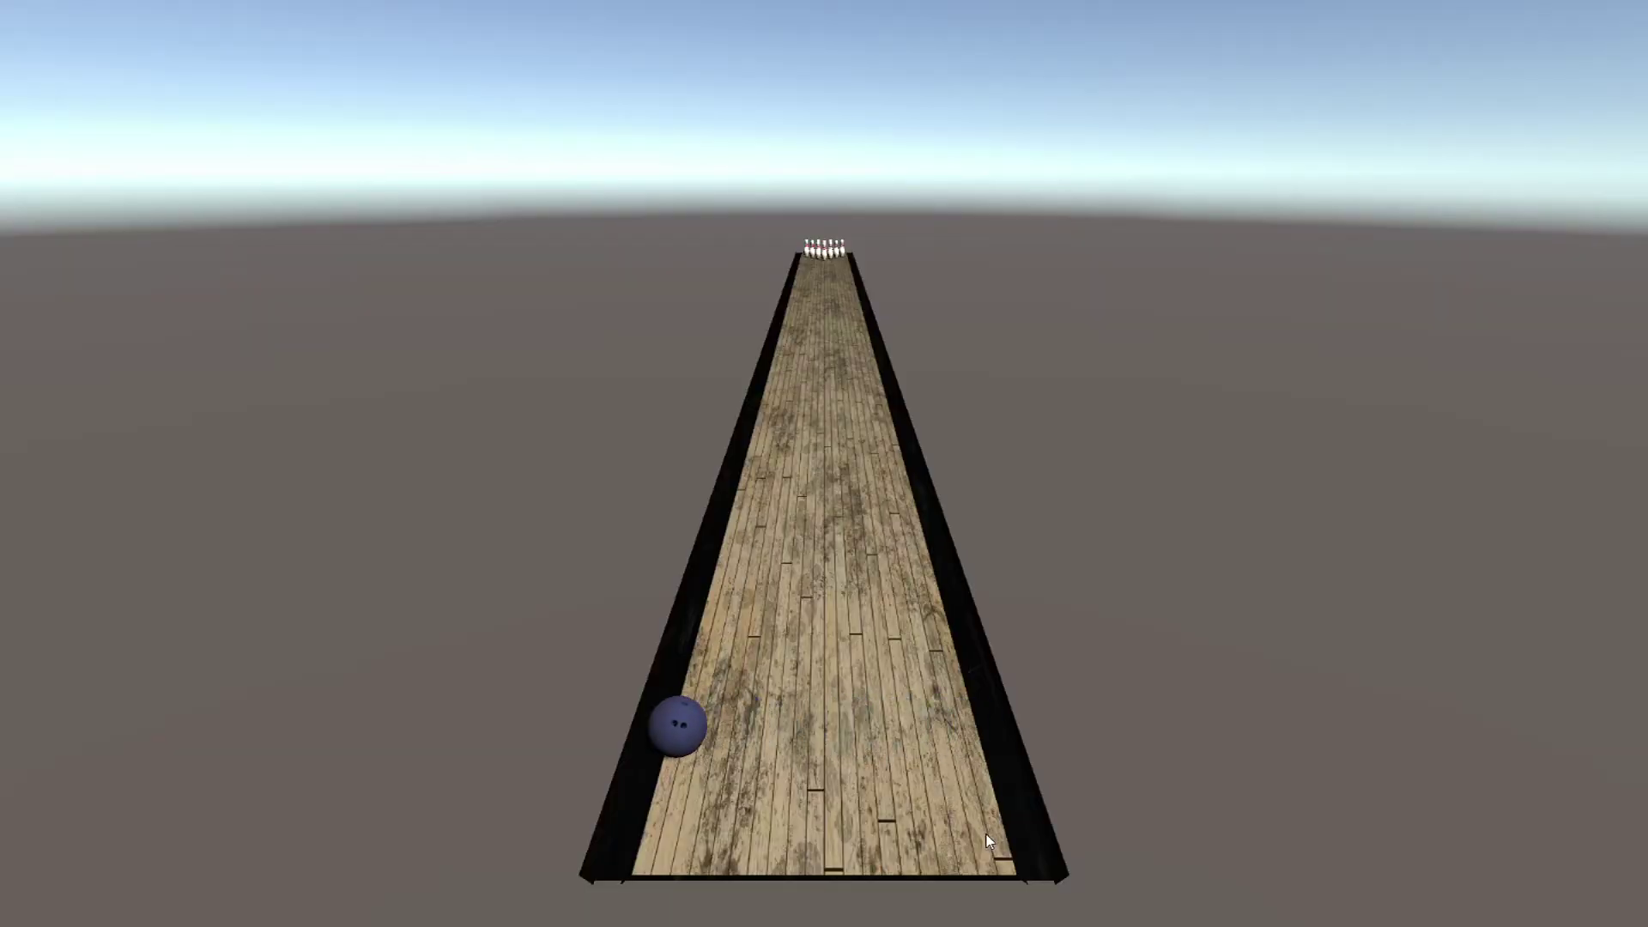
pyautogui.press('space')
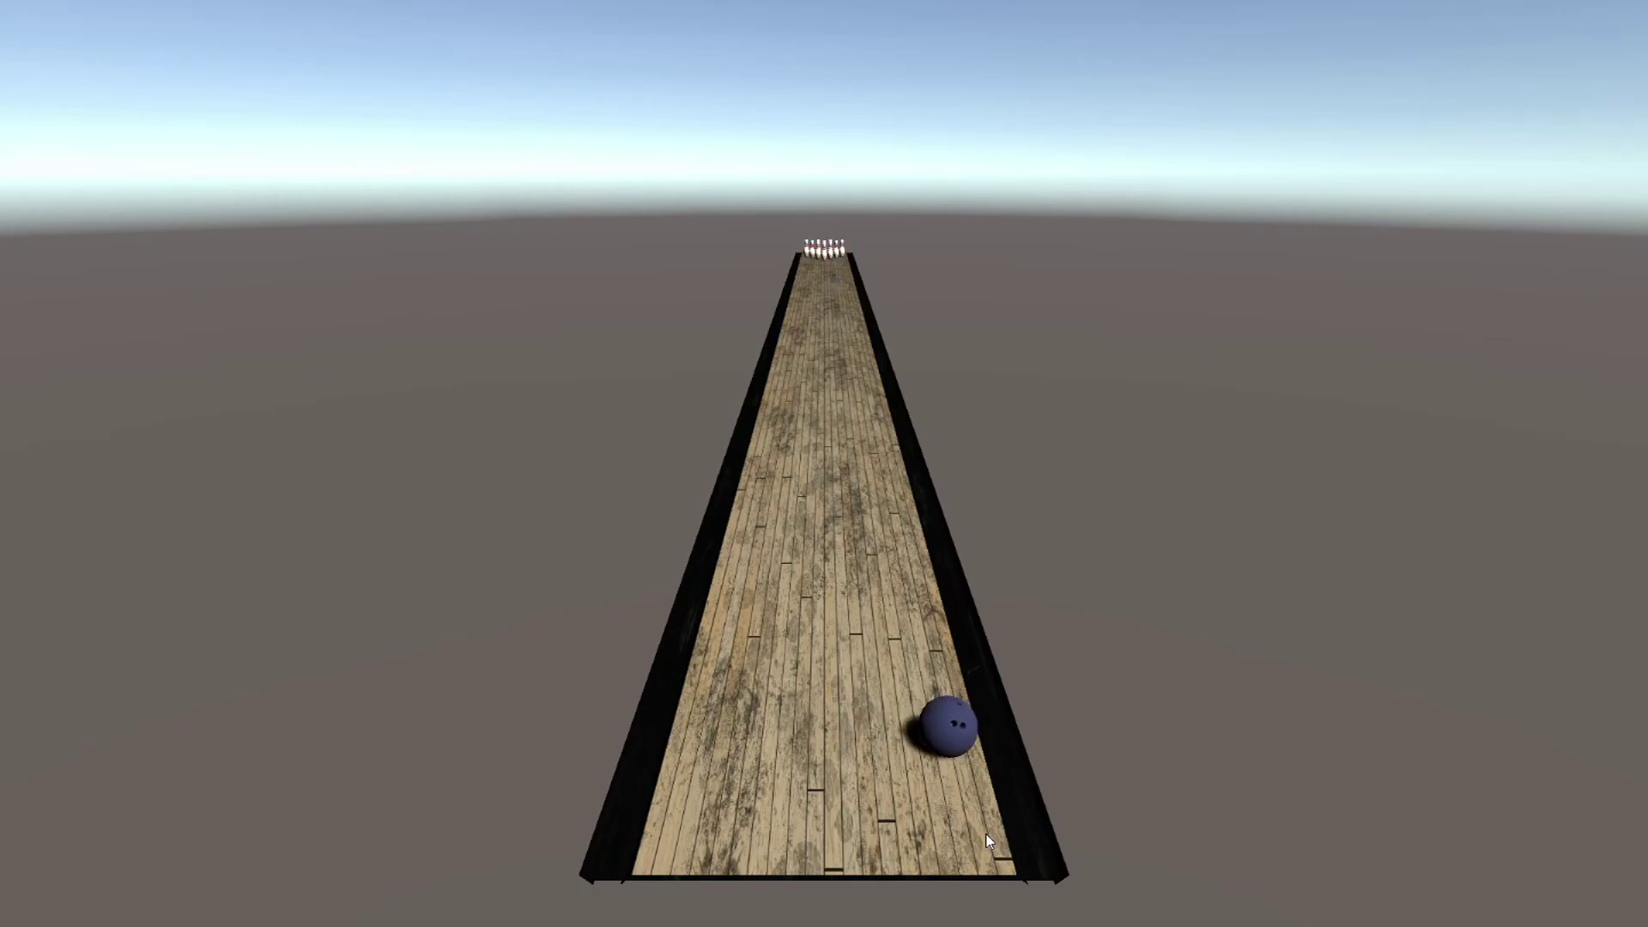
pyautogui.press('space')
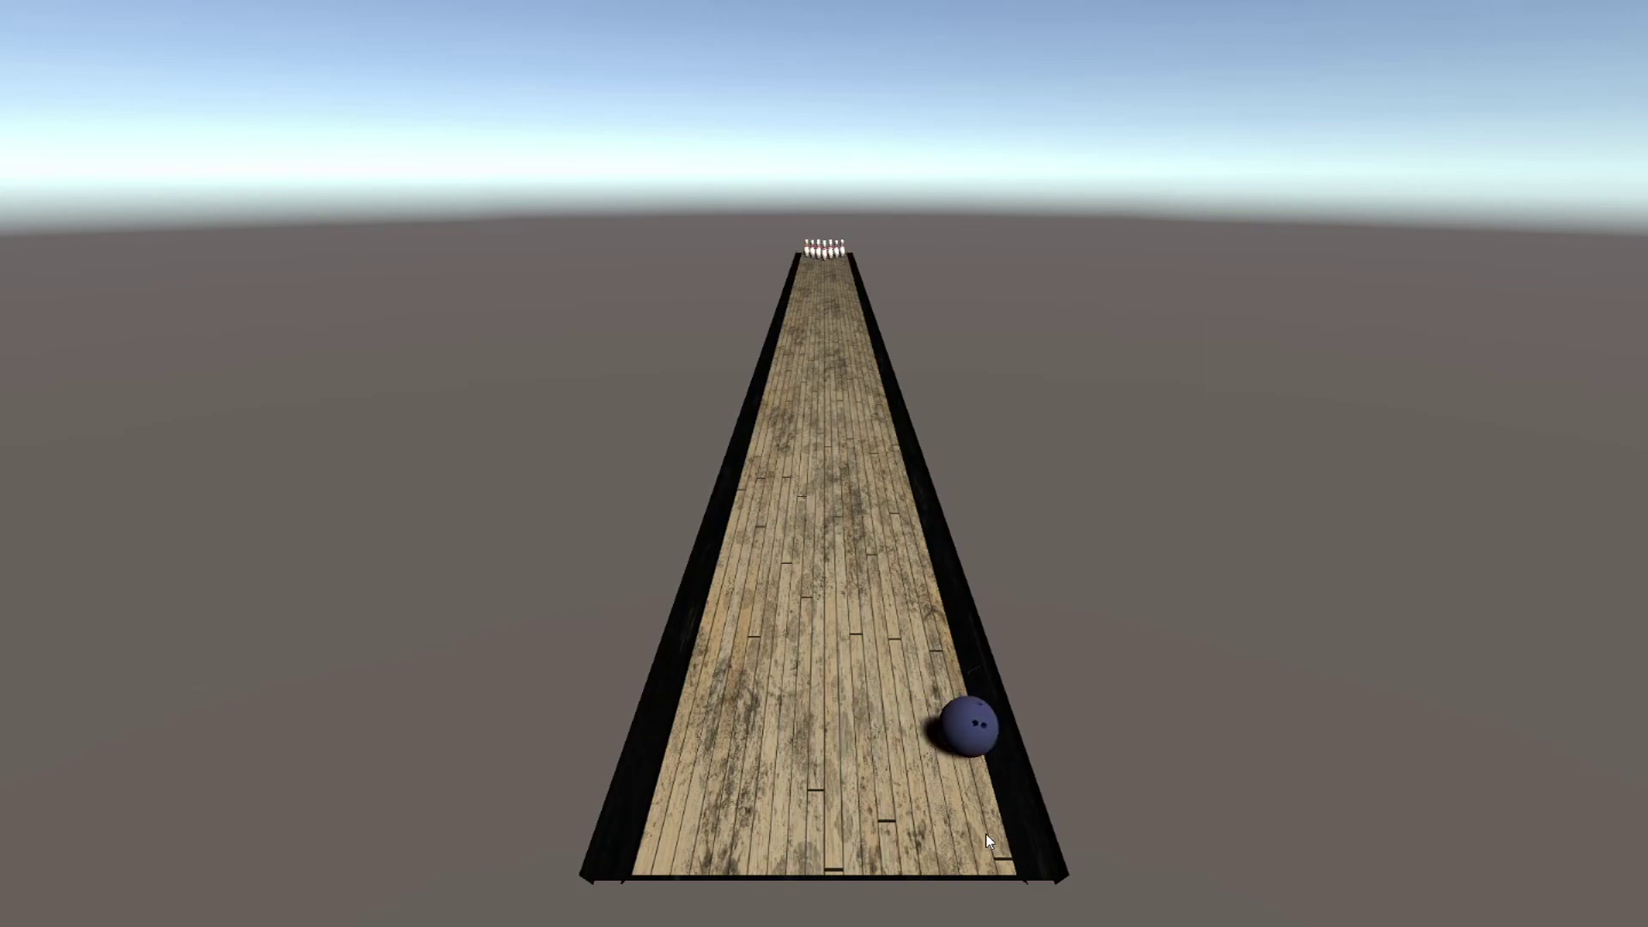
pyautogui.press('space')
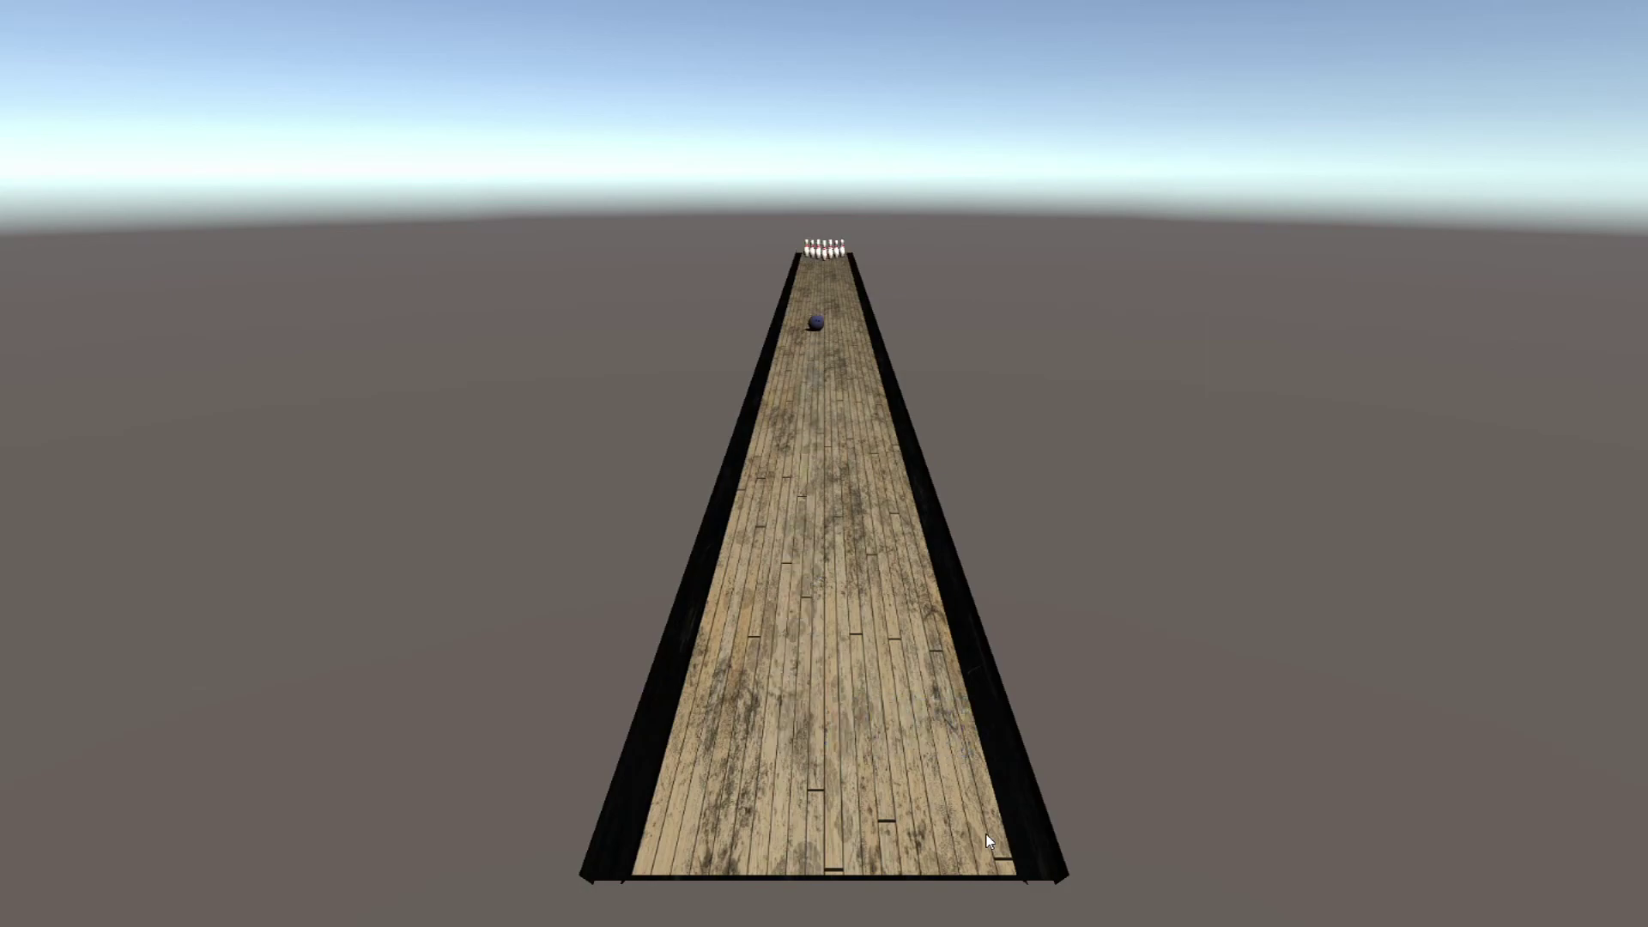